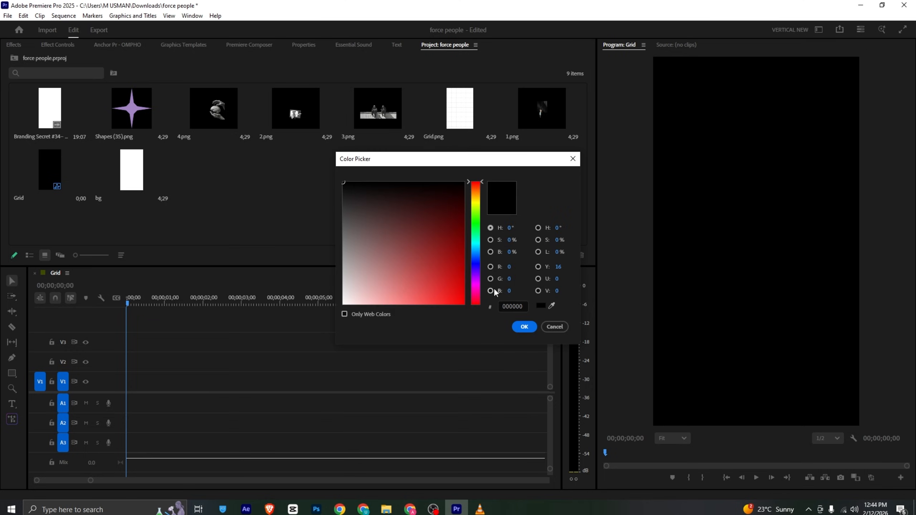
Create a white (FFFFFF) color matte named "bg".
{"action": "left_click_drag", "start_coordinate": [379, 256], "coordinate": [306, 337]}
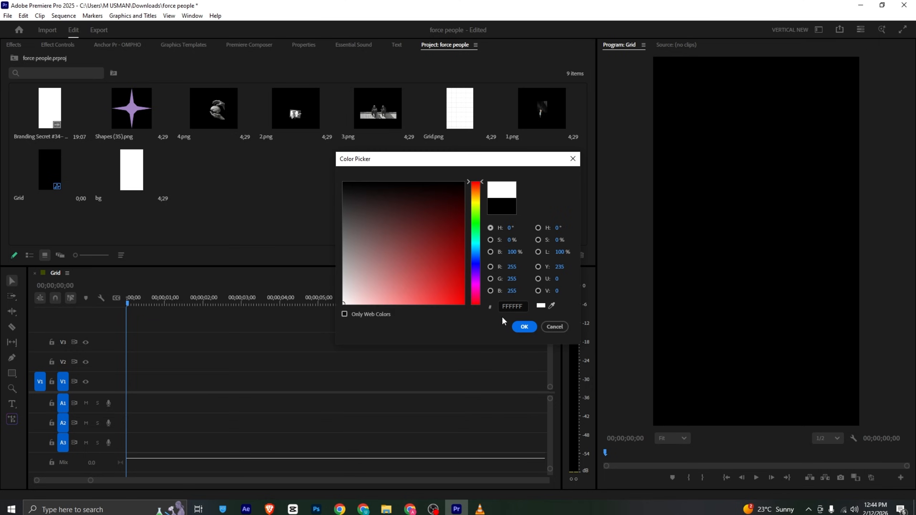
{"action": "left_click", "coordinate": [525, 327]}
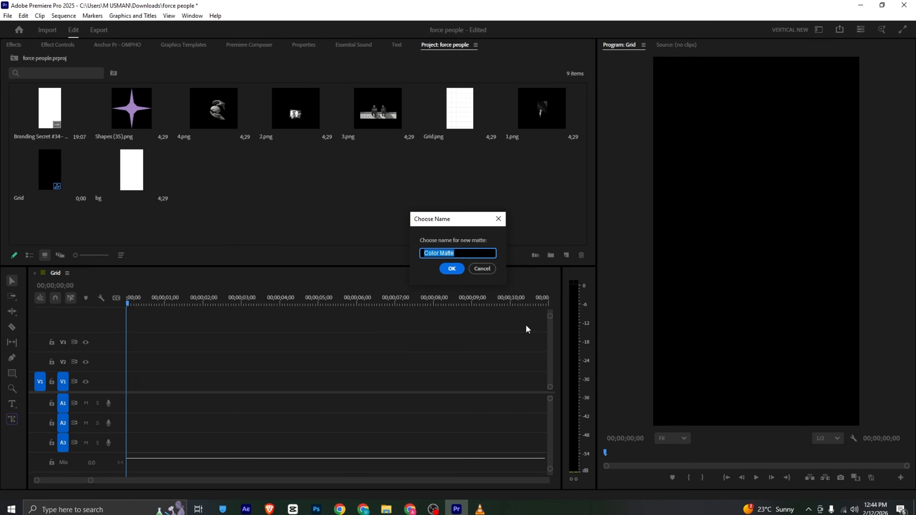
{"action": "type", "text": "bg"}
{"action": "key", "text": "Return"}
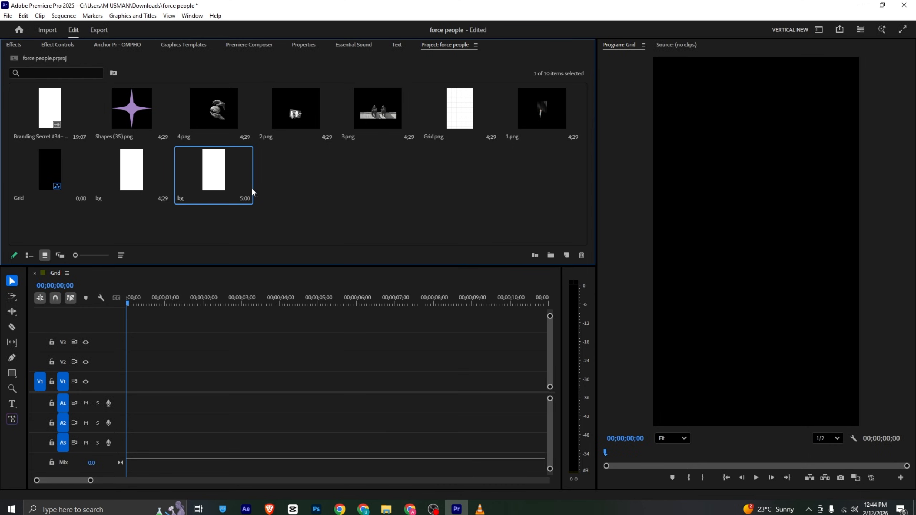
Place the new bg matte on V1 at the sequence start and extend it to about 00;00;09;24.
{"action": "left_click_drag", "start_coordinate": [251, 187], "coordinate": [128, 379]}
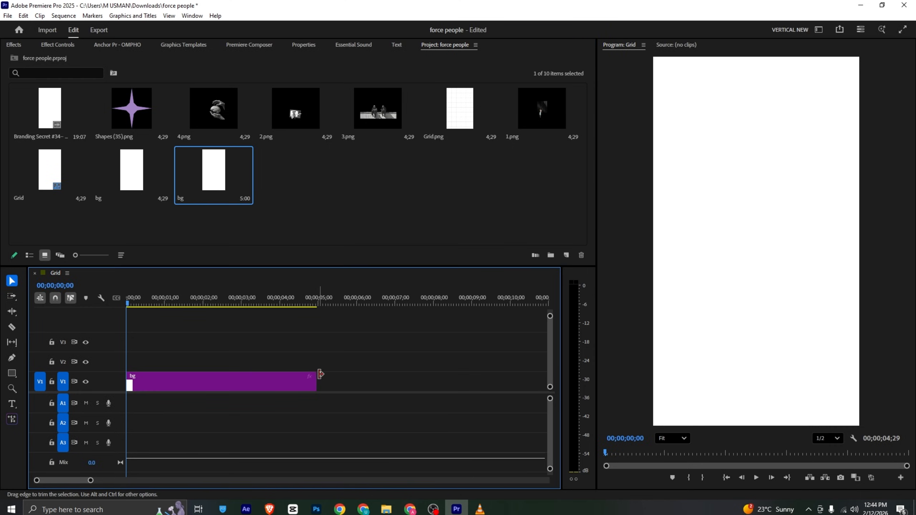
{"action": "left_click_drag", "start_coordinate": [317, 381], "coordinate": [502, 381]}
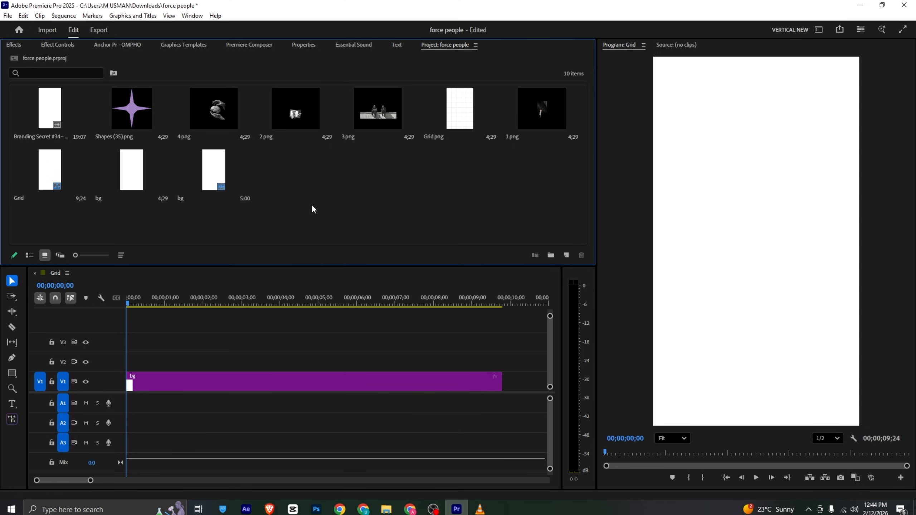
Switch to VLC to check the corner shapes in the branding reference video and return to Premiere Pro.
{"action": "left_click", "coordinate": [479, 509]}
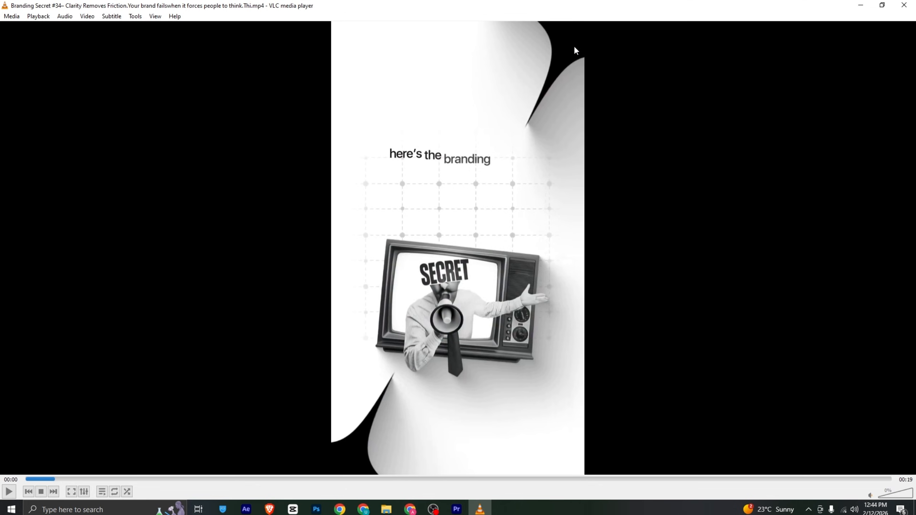
{"action": "left_click", "coordinate": [457, 509]}
Place Shapes (35).png on V2 at the sequence start and set its scale to 85.
{"action": "left_click_drag", "start_coordinate": [120, 119], "coordinate": [119, 362]}
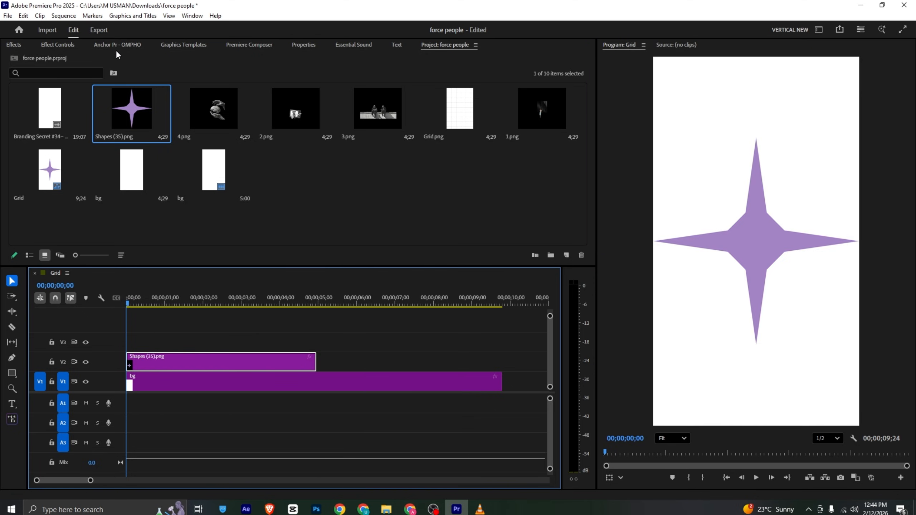
{"action": "left_click", "coordinate": [61, 48]}
{"action": "left_click_drag", "start_coordinate": [172, 104], "coordinate": [166, 105]}
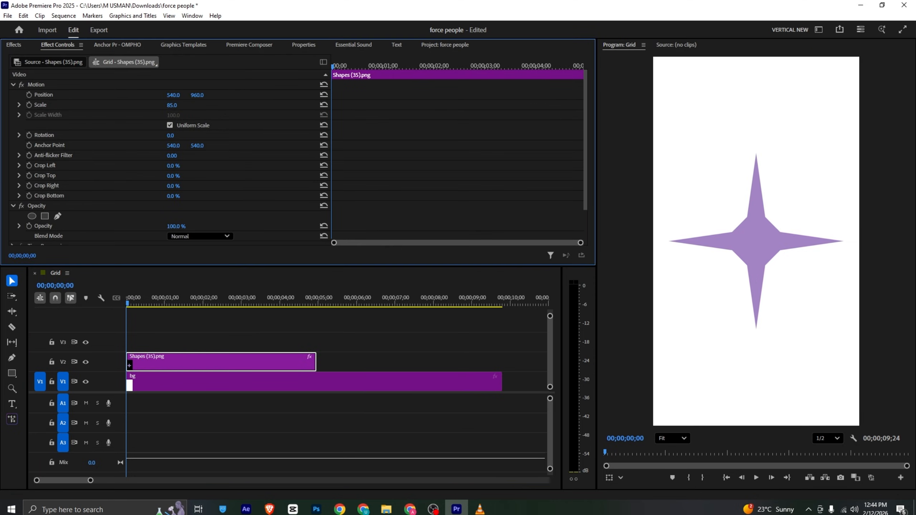
Move the star into the frame's top-right corner, at a position of about 1055, 30.
{"action": "left_click", "coordinate": [58, 144]}
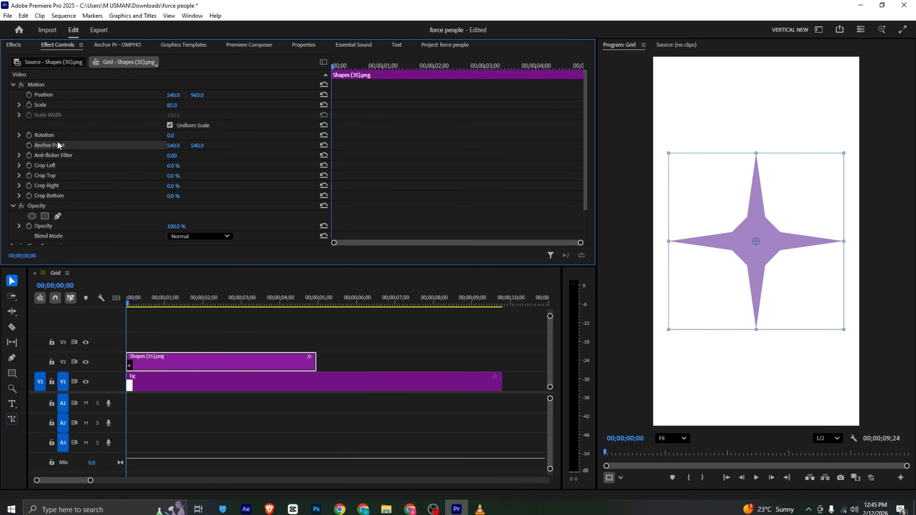
{"action": "left_click", "coordinate": [755, 240]}
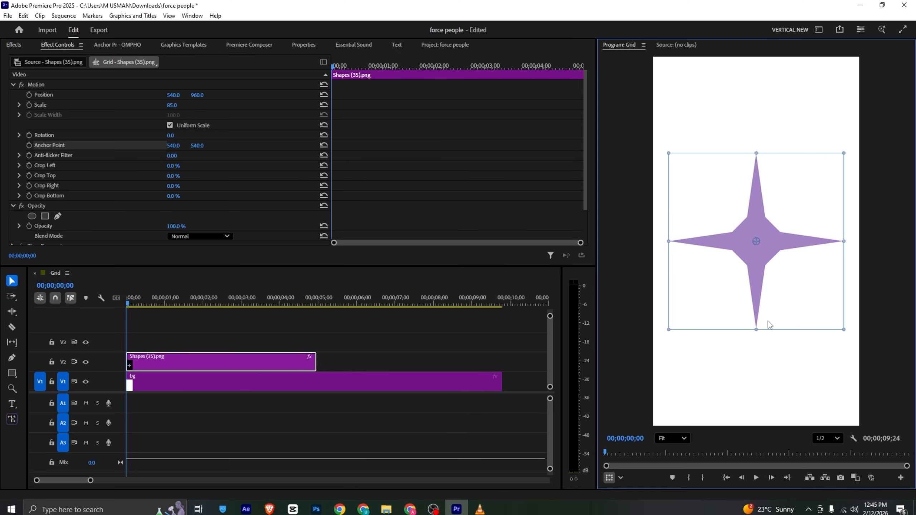
{"action": "left_click_drag", "start_coordinate": [769, 324], "coordinate": [879, 42]}
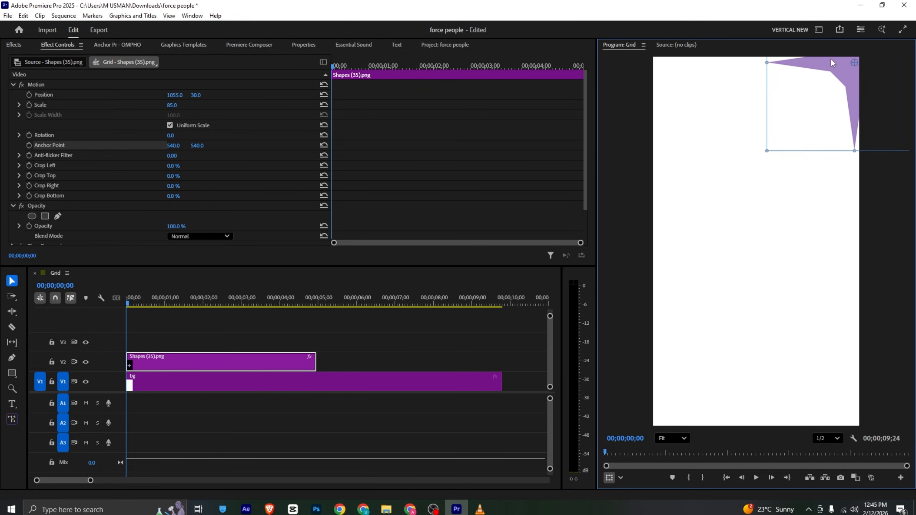
Apply the Tint effect to the star clip and map its white to black.
{"action": "left_click", "coordinate": [14, 45]}
{"action": "type", "text": "ti n"}
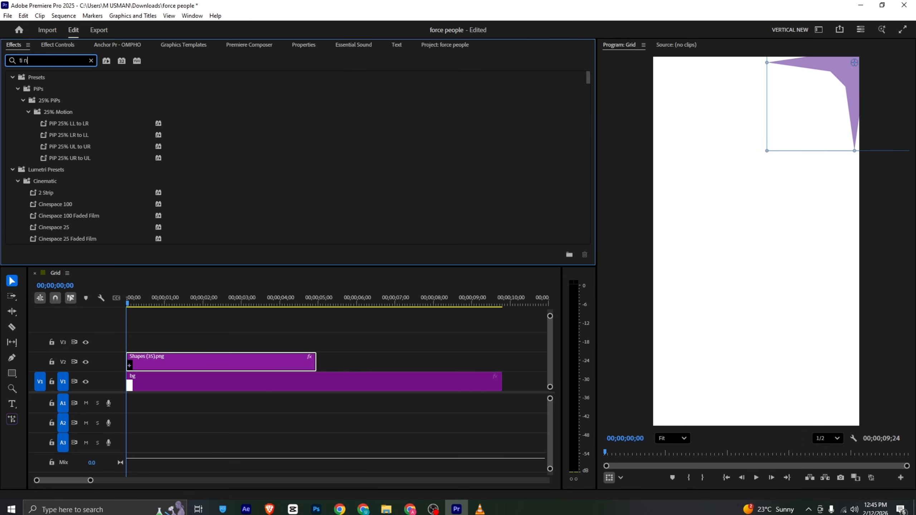
{"action": "left_click_drag", "start_coordinate": [43, 170], "coordinate": [176, 360]}
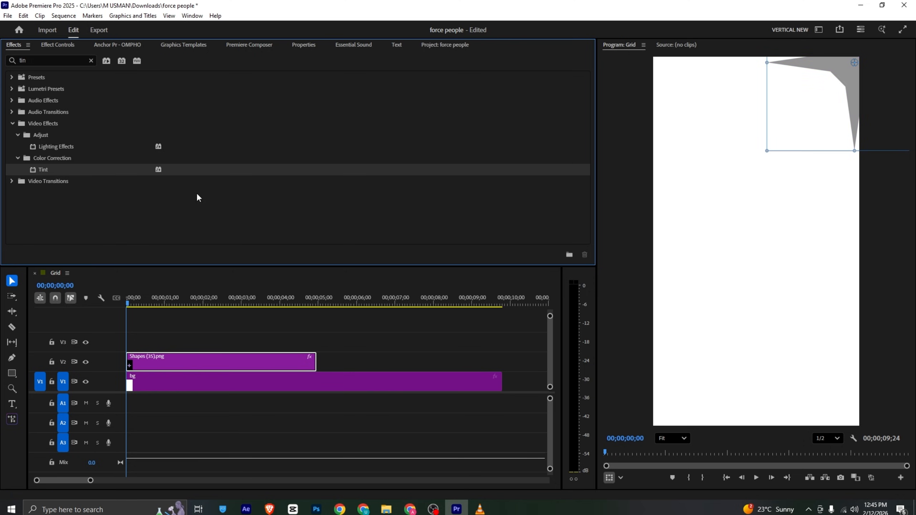
{"action": "left_click", "coordinate": [44, 46]}
{"action": "scroll", "coordinate": [96, 125], "scroll_direction": "down", "scroll_amount": 3}
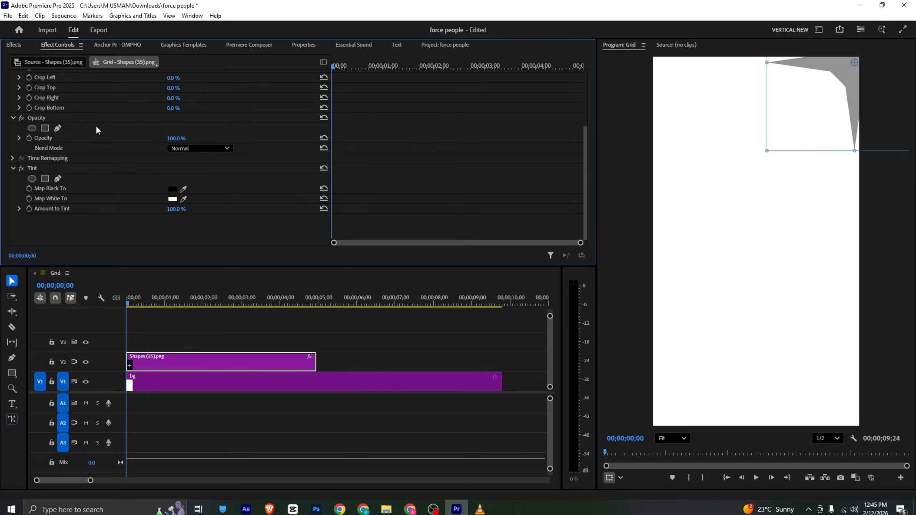
{"action": "left_click", "coordinate": [170, 199]}
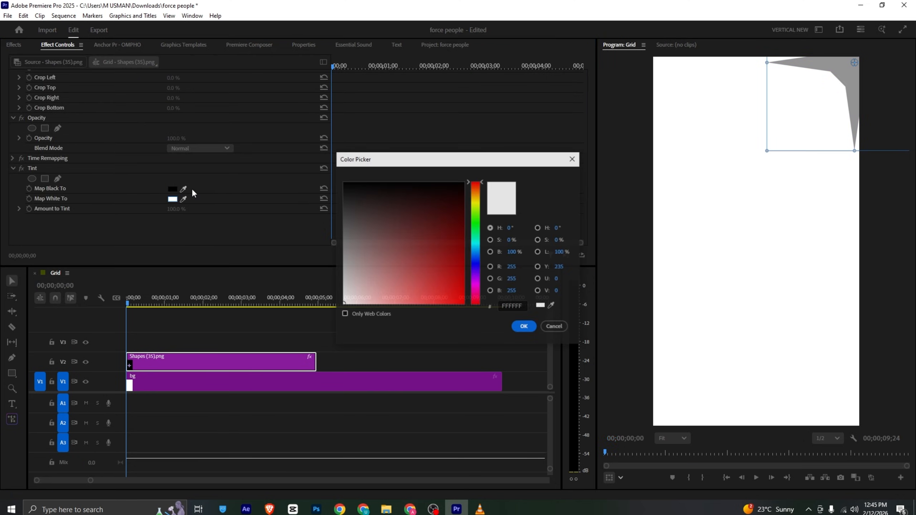
{"action": "left_click", "coordinate": [527, 328]}
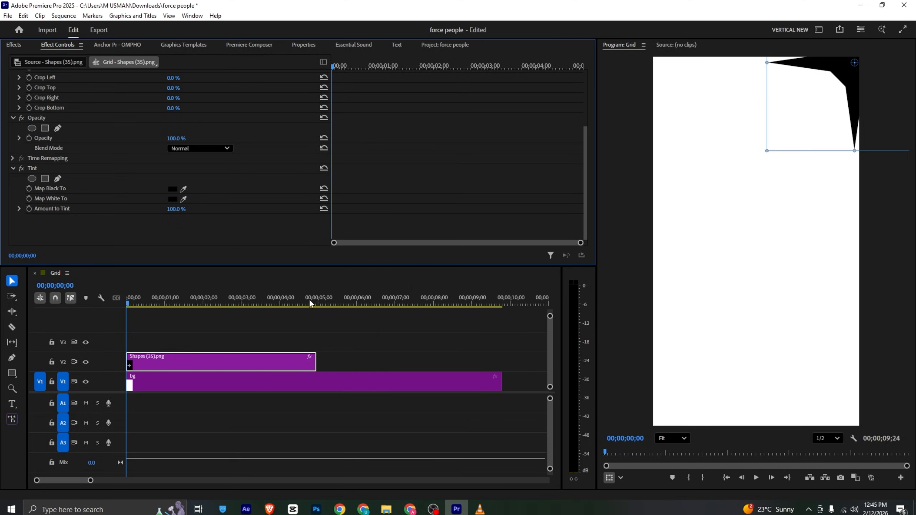
Apply the Drop Shadow effect to the star clip on V2.
{"action": "left_click", "coordinate": [14, 45]}
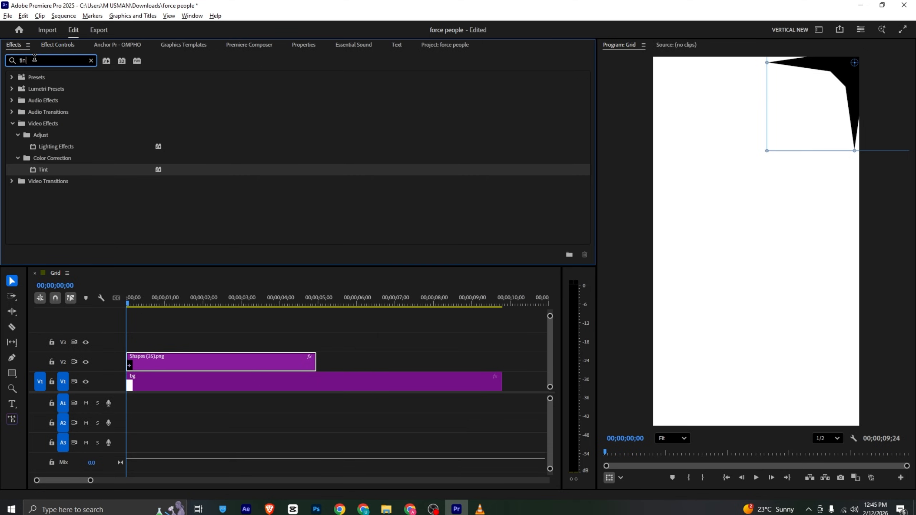
{"action": "double_click", "coordinate": [34, 59]}
{"action": "type", "text": "dro"}
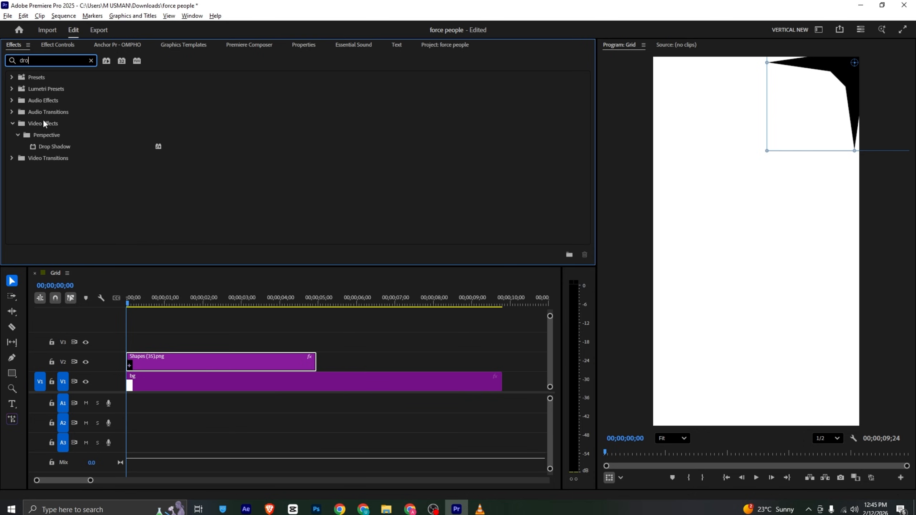
{"action": "double_click", "coordinate": [61, 146]}
Set the star's drop shadow to 100 % opacity and a softness of 90.
{"action": "left_click", "coordinate": [70, 48]}
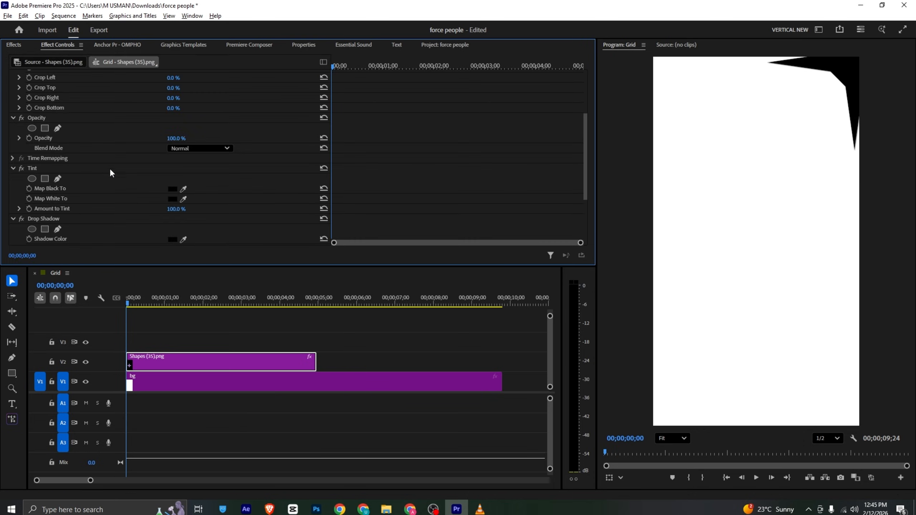
{"action": "scroll", "coordinate": [119, 171], "scroll_direction": "up", "scroll_amount": 1}
{"action": "scroll", "coordinate": [156, 169], "scroll_direction": "down", "scroll_amount": 1}
{"action": "left_click_drag", "start_coordinate": [171, 169], "coordinate": [194, 169]}
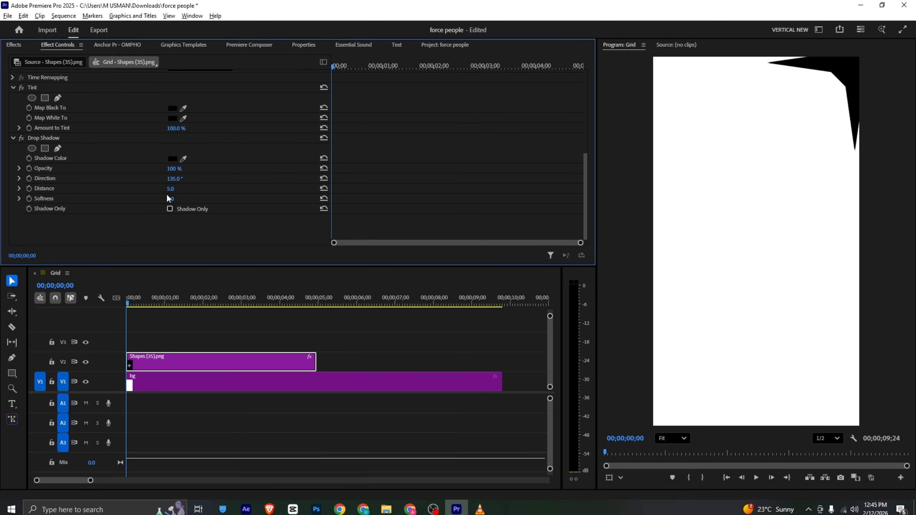
{"action": "left_click_drag", "start_coordinate": [172, 199], "coordinate": [204, 199]}
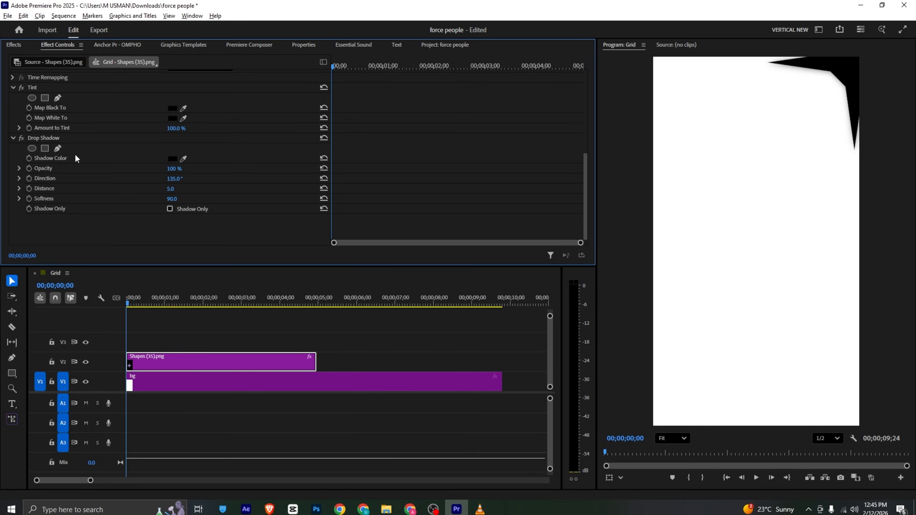
{"action": "left_click", "coordinate": [65, 141]}
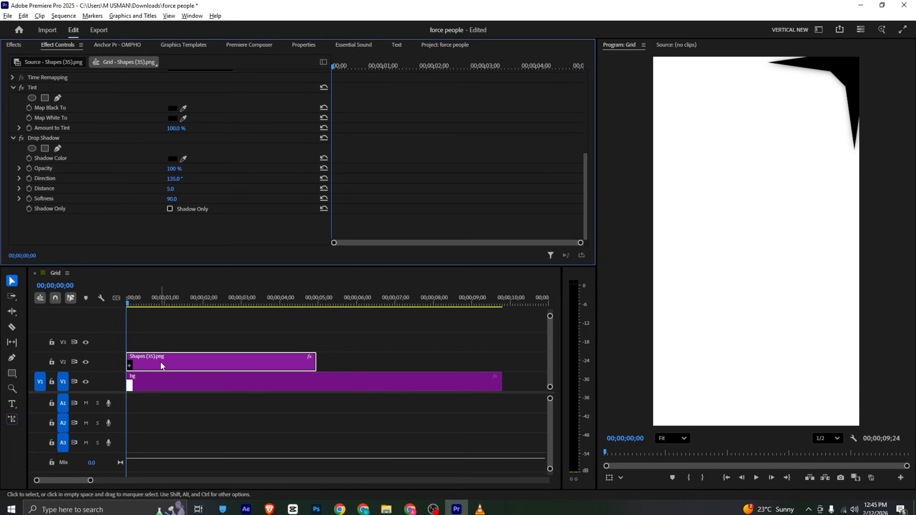
Duplicate the star clip onto V3 and move the copy to the frame's bottom-left corner, at about 20, 1892.5.
{"action": "left_click_drag", "start_coordinate": [161, 365], "coordinate": [161, 345]}
{"action": "left_click", "coordinate": [837, 79]}
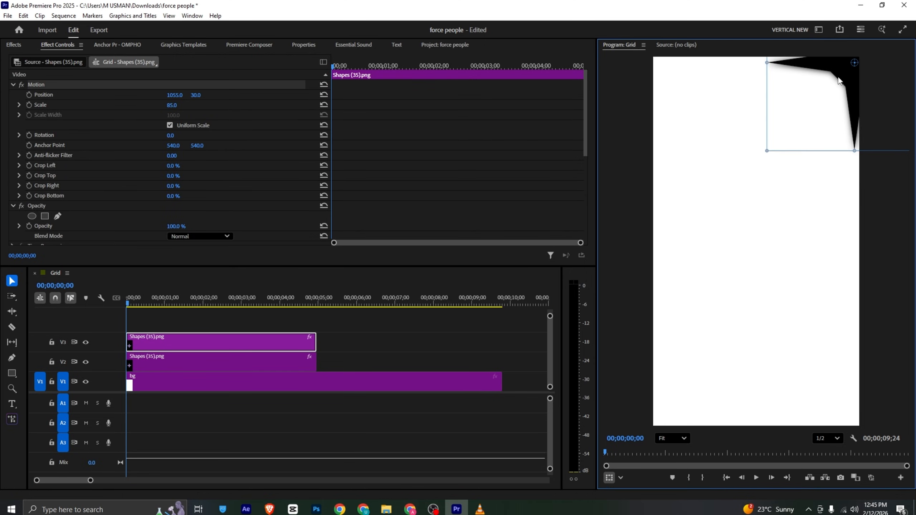
{"action": "left_click_drag", "start_coordinate": [814, 131], "coordinate": [628, 458]}
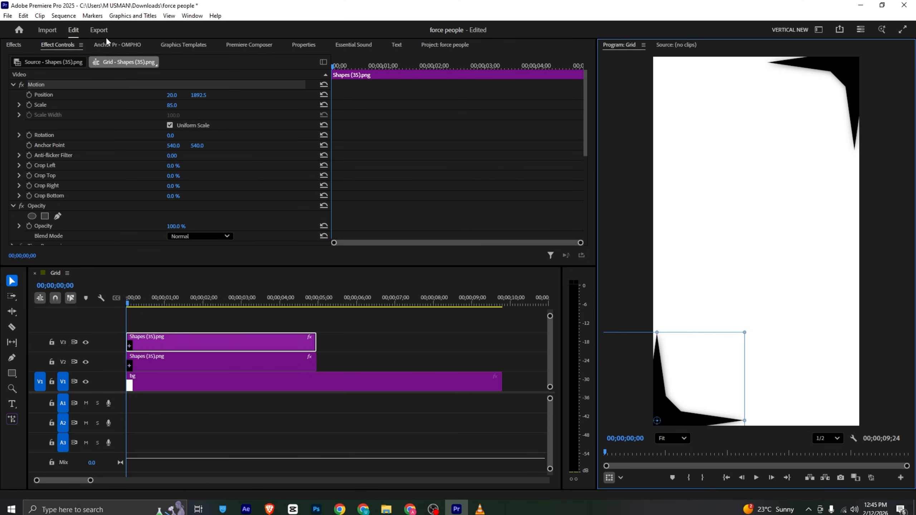
Undo the duplicate star's move and delete the duplicate clip from V3.
{"action": "key", "text": "ctrl+z"}
{"action": "key", "text": "ctrl+z"}
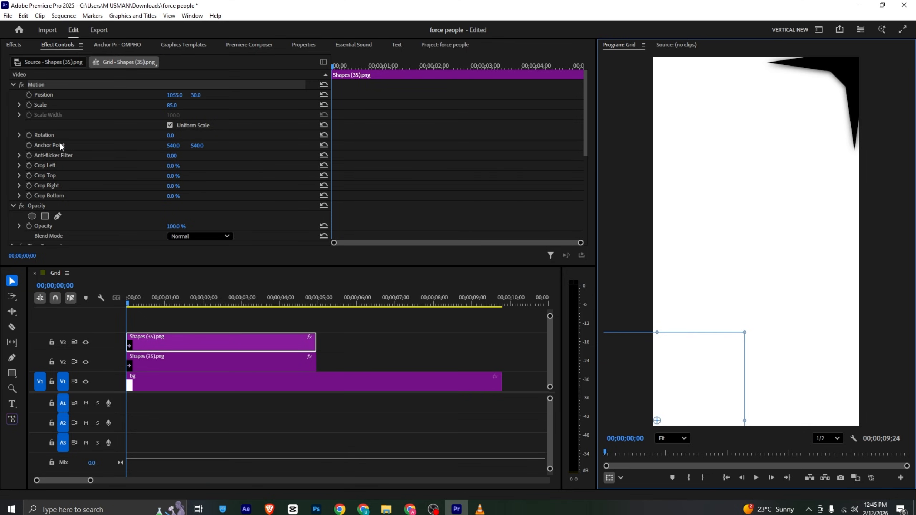
{"action": "left_click", "coordinate": [146, 345]}
{"action": "key", "text": "Delete"}
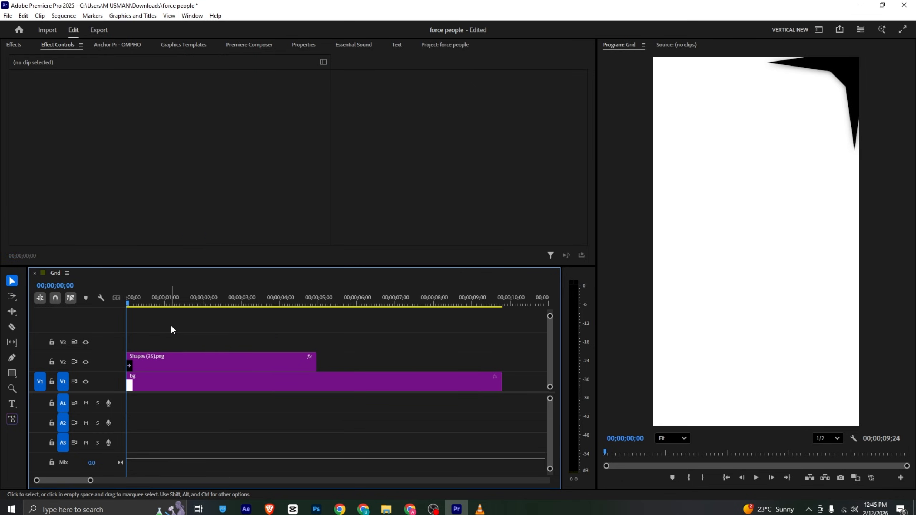
Keyframe the V2 star's rotation from 0 at the clip start to 360 degrees at 00;00;02;22.
{"action": "left_click", "coordinate": [173, 359]}
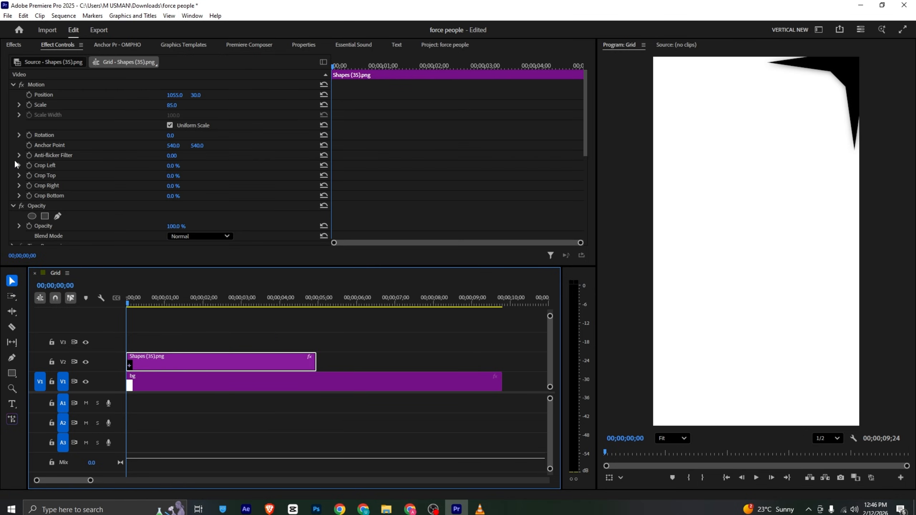
{"action": "left_click", "coordinate": [29, 135]}
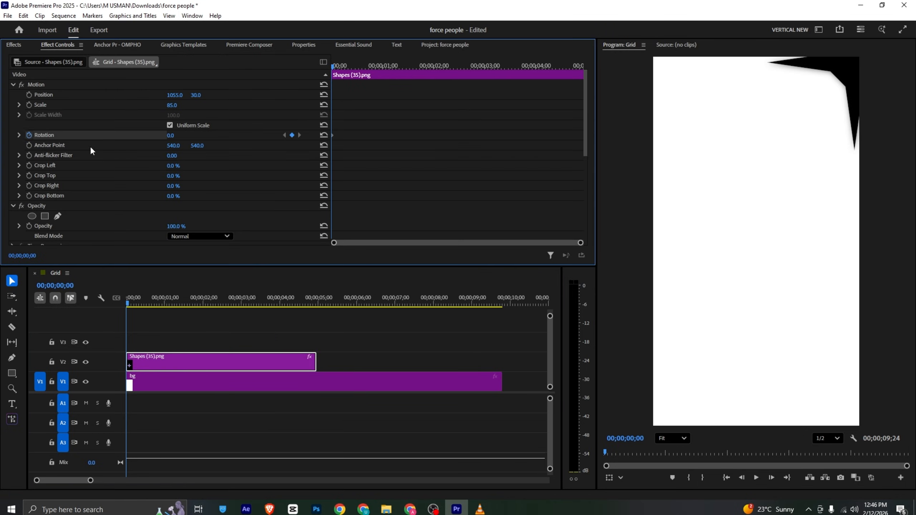
{"action": "left_click_drag", "start_coordinate": [332, 65], "coordinate": [472, 68]}
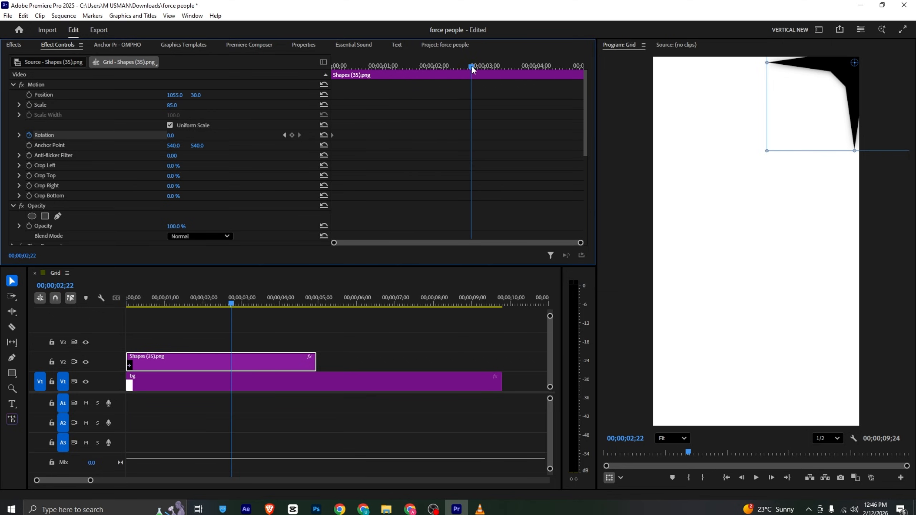
{"action": "left_click", "coordinate": [177, 134]}
{"action": "type", "text": "360"}
{"action": "key", "text": "Return"}
Preview the star's spin and shift its end rotation keyframe to a little past the 4-second mark.
{"action": "left_click_drag", "start_coordinate": [442, 67], "coordinate": [269, 86]}
{"action": "key", "text": "space"}
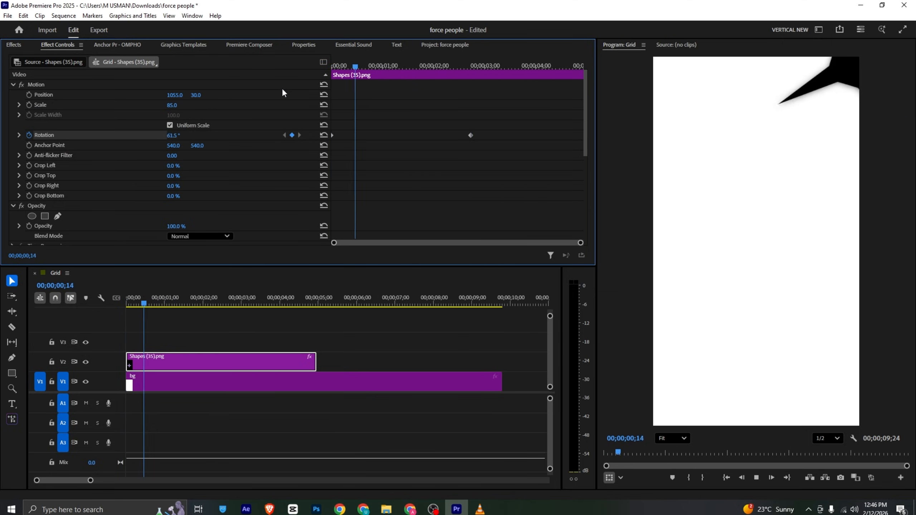
{"action": "left_click_drag", "start_coordinate": [470, 135], "coordinate": [555, 136]}
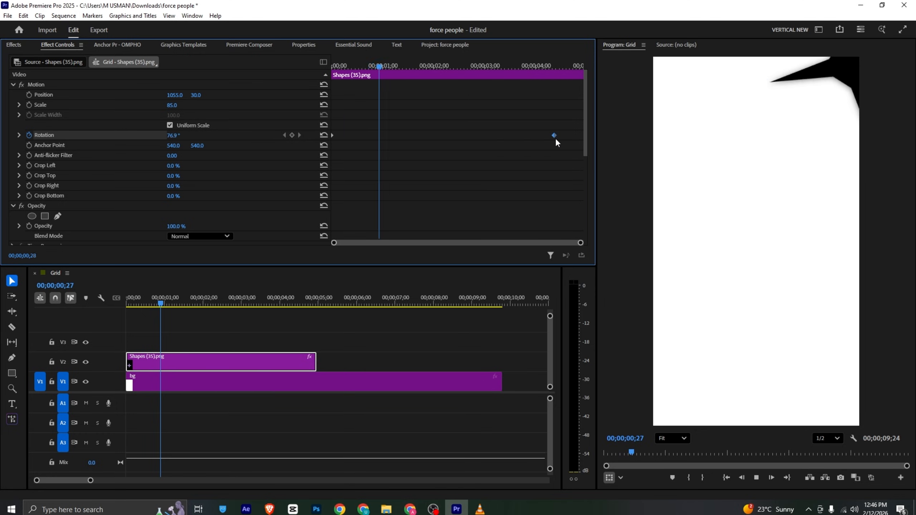
{"action": "key", "text": "space"}
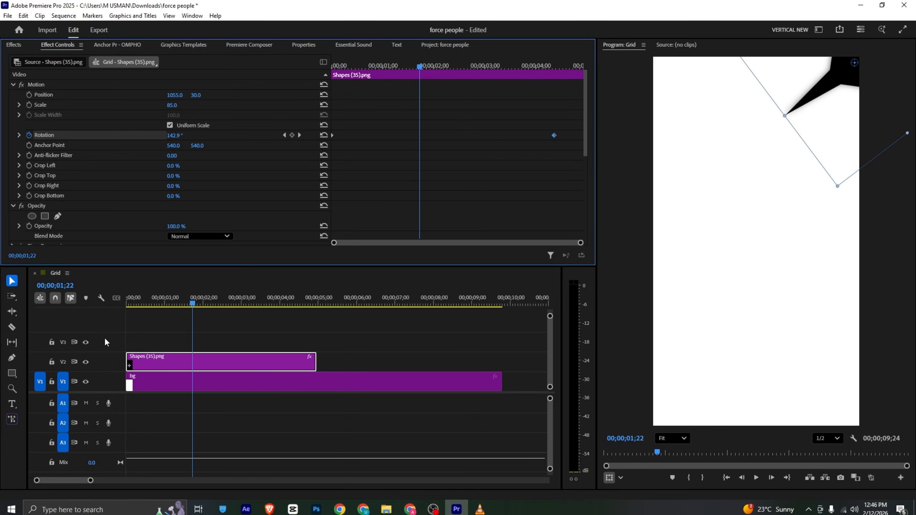
Duplicate the rotating star clip onto V3 and move the copy to the frame's bottom-left corner, at about 7.5, 1905.
{"action": "left_click_drag", "start_coordinate": [157, 365], "coordinate": [149, 346]}
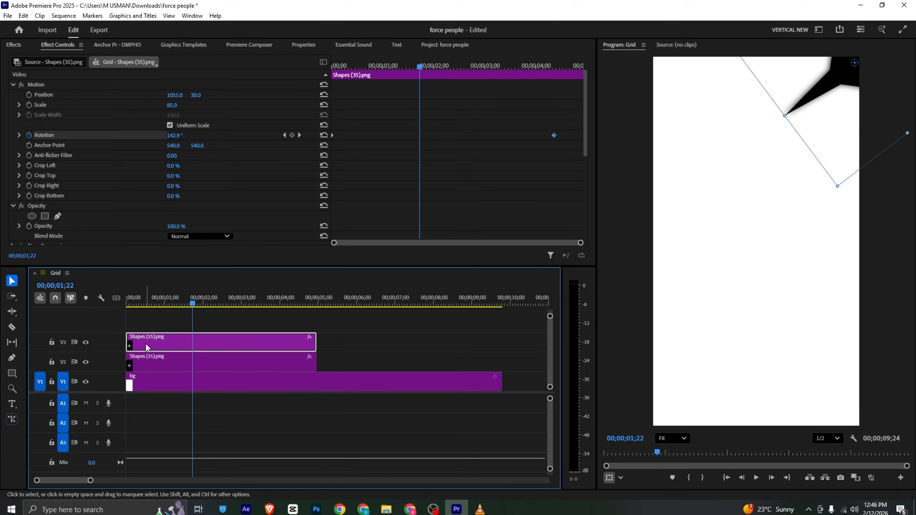
{"action": "left_click_drag", "start_coordinate": [824, 125], "coordinate": [634, 474]}
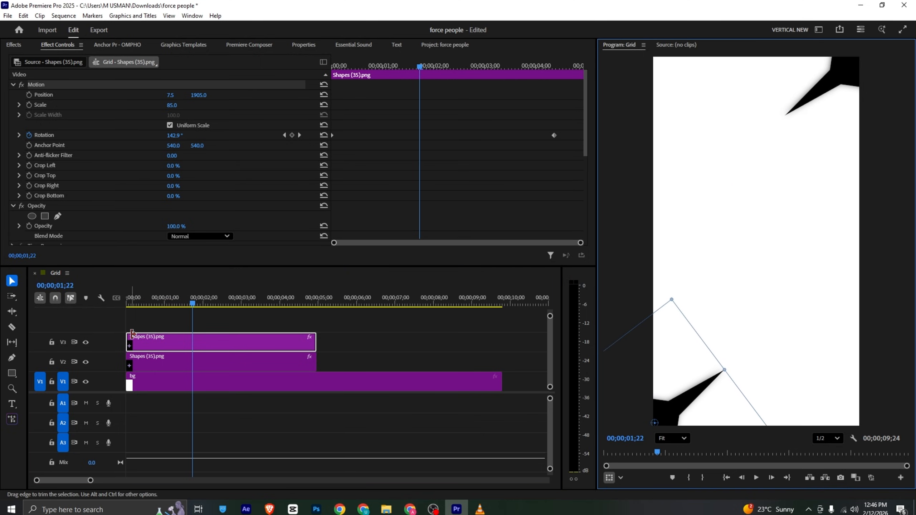
Play the sequence from the start to review both rotating corner stars.
{"action": "left_click", "coordinate": [141, 321]}
{"action": "left_click_drag", "start_coordinate": [152, 300], "coordinate": [72, 303]}
{"action": "key", "text": "space"}
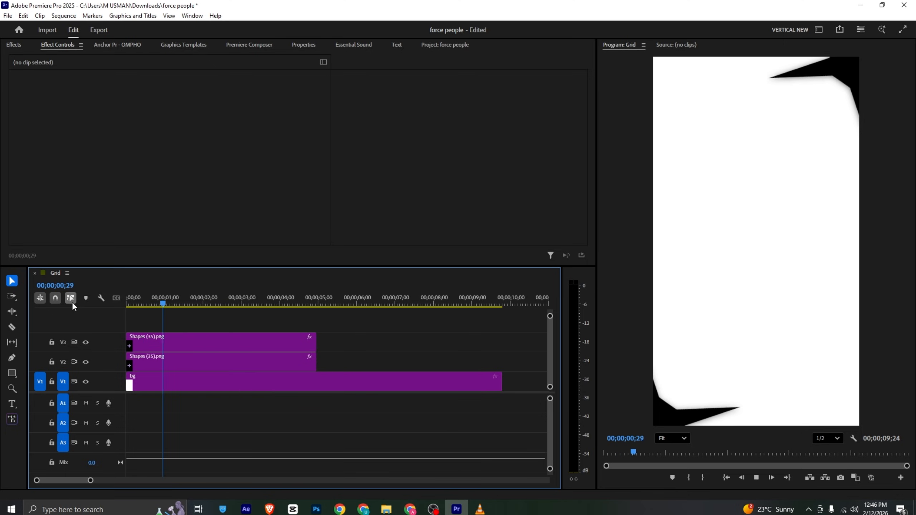
Stop the preview, save the project, and place Grid.png at the sequence start on V4.
{"action": "key", "text": "space"}
{"action": "key", "text": "ctrl+s"}
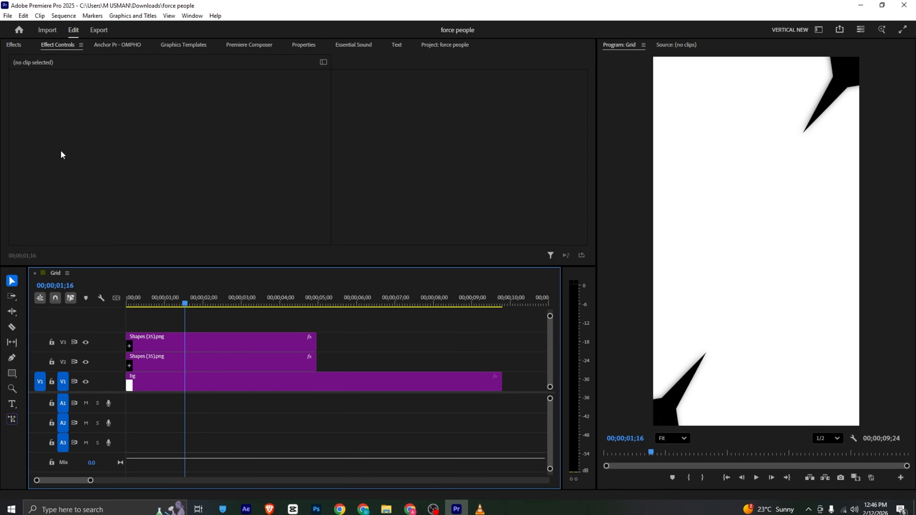
{"action": "left_click", "coordinate": [15, 45]}
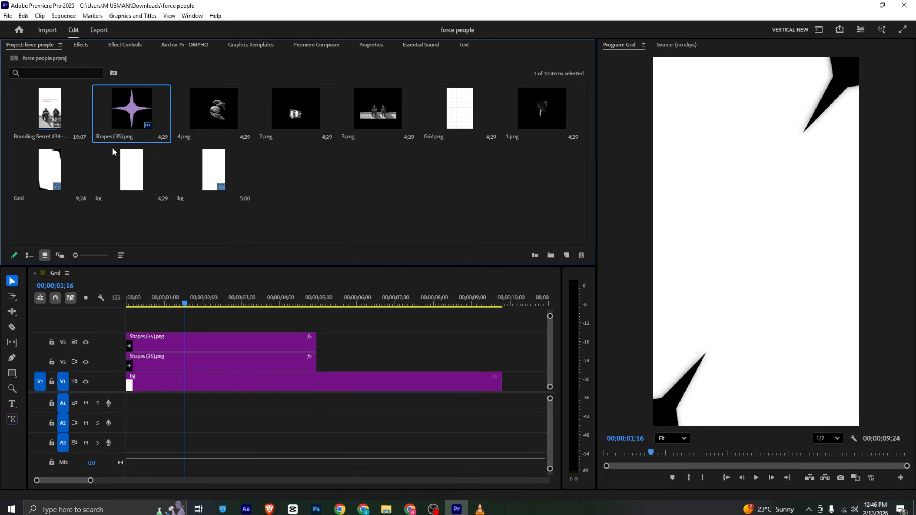
{"action": "left_click_drag", "start_coordinate": [462, 119], "coordinate": [122, 327]}
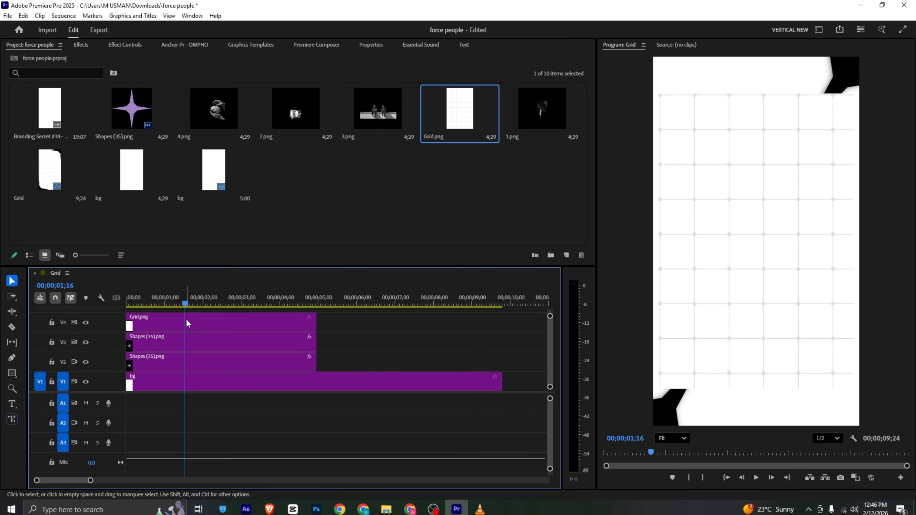
Set the scale of the grid image on V4 to 69.
{"action": "left_click", "coordinate": [117, 45]}
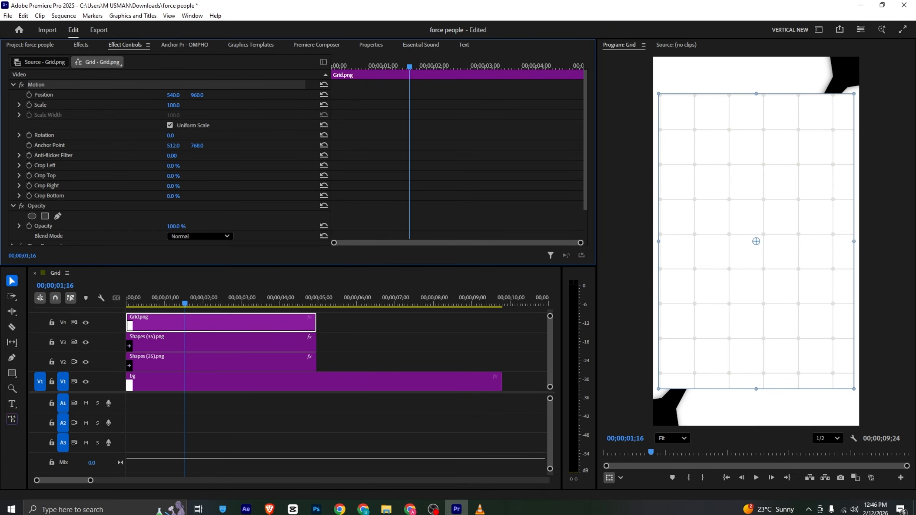
{"action": "left_click_drag", "start_coordinate": [173, 105], "coordinate": [158, 105]}
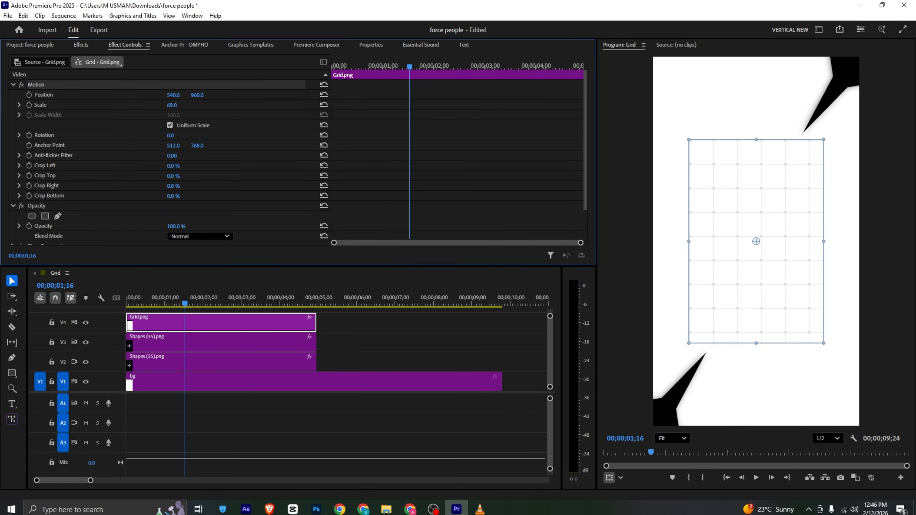
{"action": "left_click", "coordinate": [342, 358]}
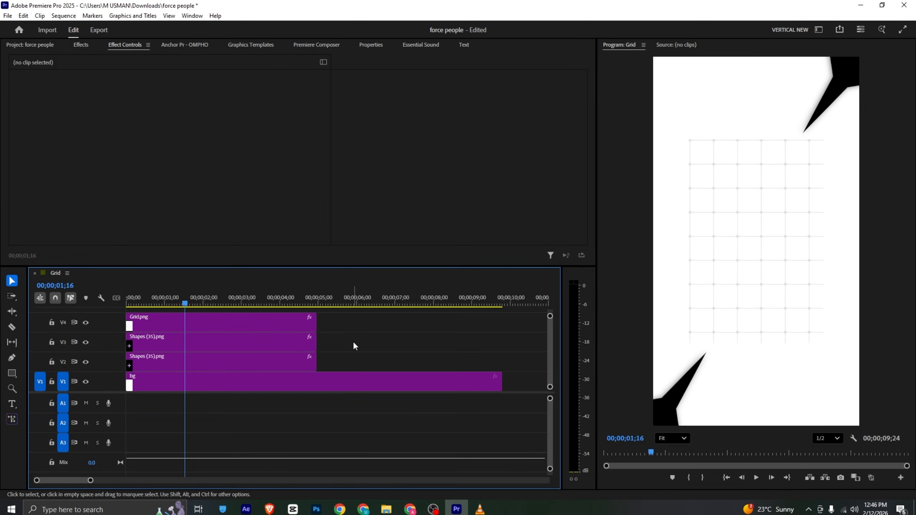
Switch to the reference video in VLC, play its opening to study the TV's entrance, and return to Premiere Pro.
{"action": "left_click", "coordinate": [363, 509]}
{"action": "left_click", "coordinate": [905, 10]}
{"action": "left_click", "coordinate": [479, 509]}
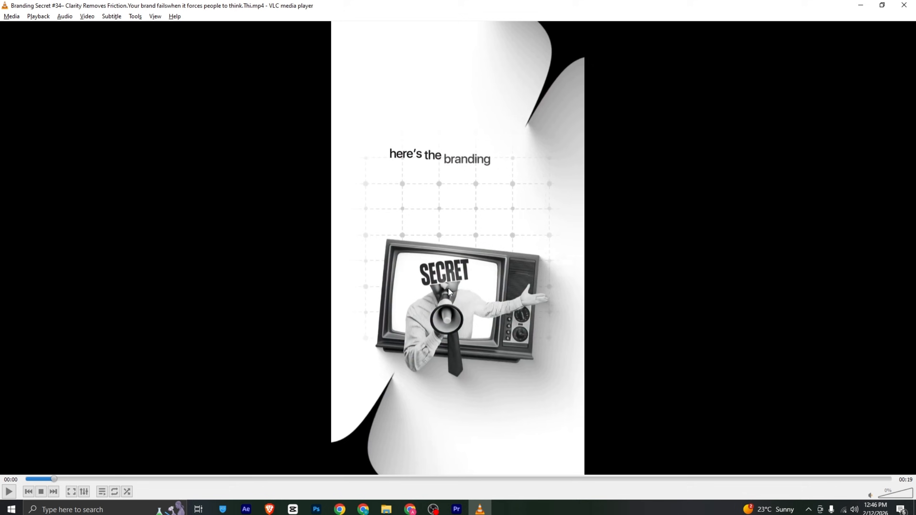
{"action": "left_click", "coordinate": [8, 491]}
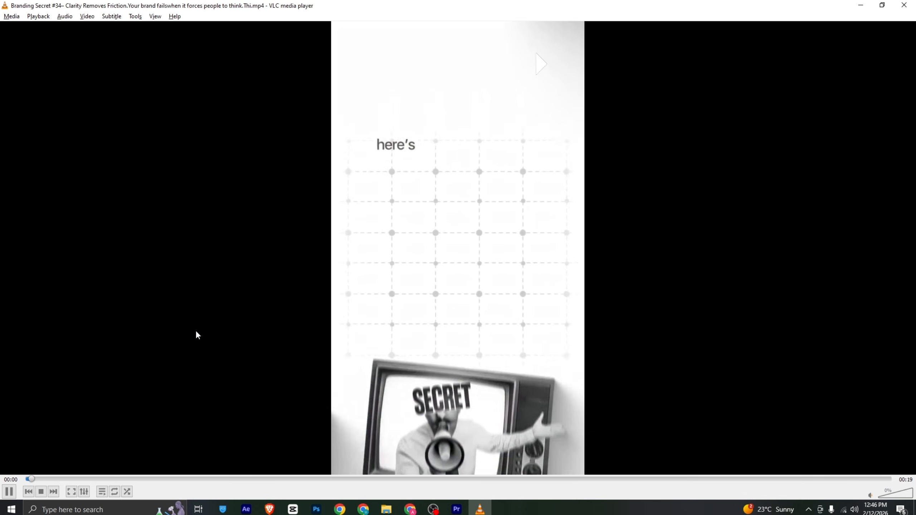
{"action": "key", "text": "space"}
{"action": "key", "text": "alt+Tab"}
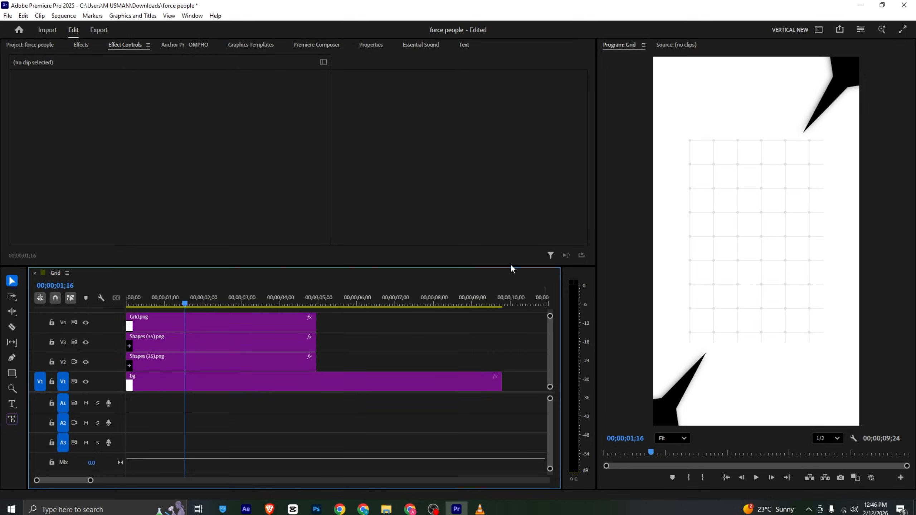
Place 2.png at the sequence start on V5 above the grid and fit all video tracks in view.
{"action": "left_click", "coordinate": [24, 43]}
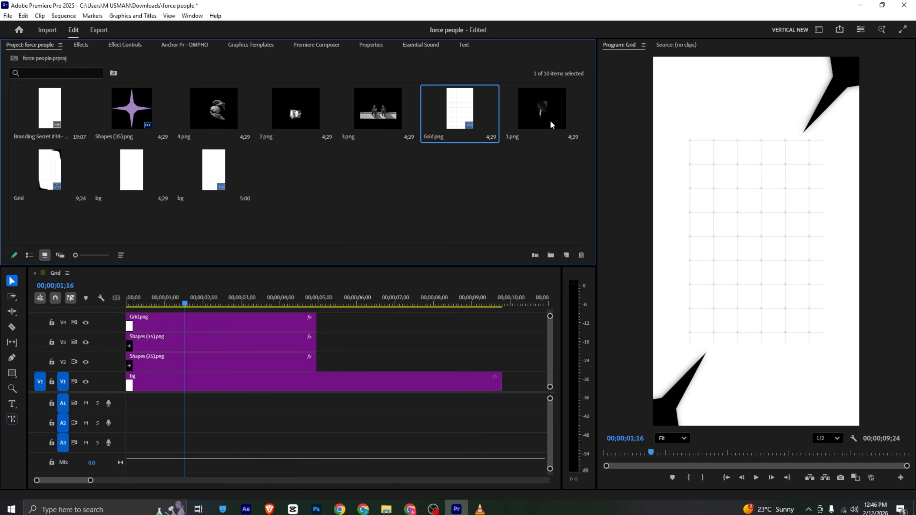
{"action": "left_click_drag", "start_coordinate": [296, 108], "coordinate": [129, 311]}
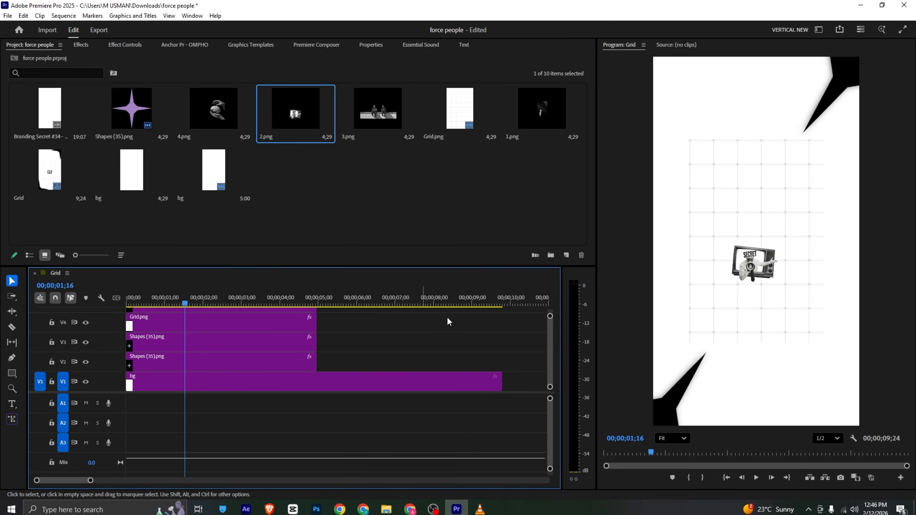
{"action": "left_click_drag", "start_coordinate": [548, 316], "coordinate": [549, 311]}
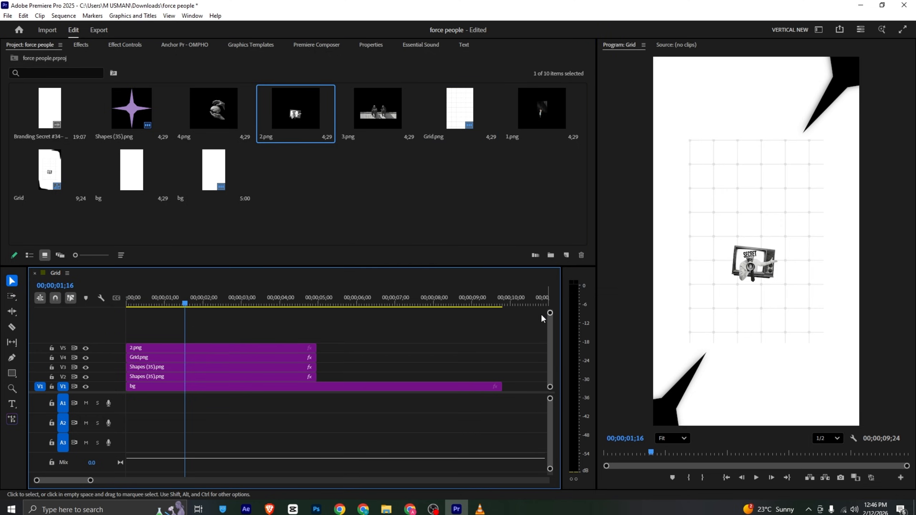
Scale the TV image on V5 to 297 and position it over the grid at about 597.5, 617.5.
{"action": "left_click", "coordinate": [137, 348]}
{"action": "left_click", "coordinate": [123, 44]}
{"action": "left_click_drag", "start_coordinate": [173, 105], "coordinate": [265, 105]}
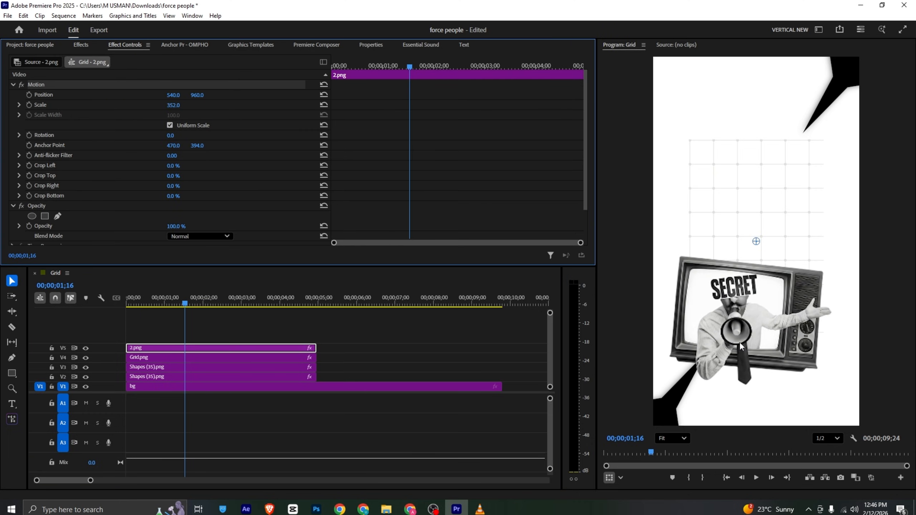
{"action": "left_click_drag", "start_coordinate": [740, 347], "coordinate": [755, 278]}
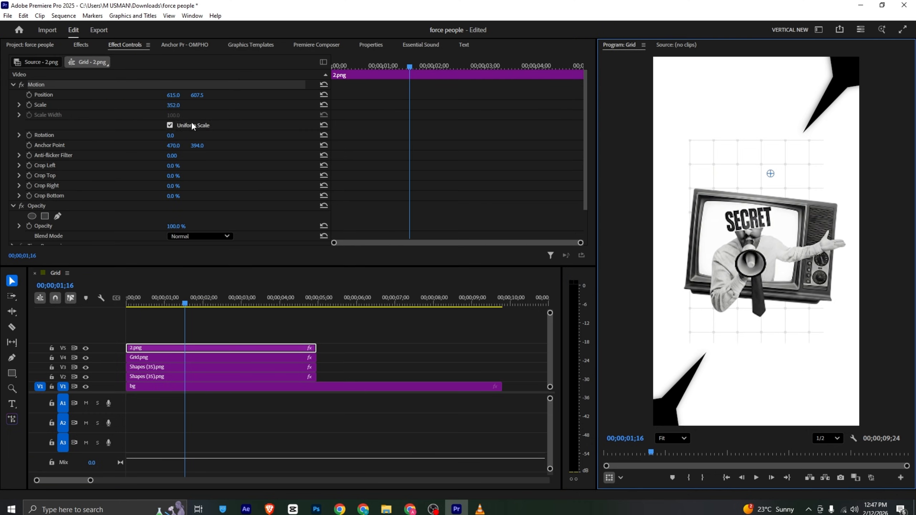
{"action": "left_click_drag", "start_coordinate": [176, 105], "coordinate": [155, 105]}
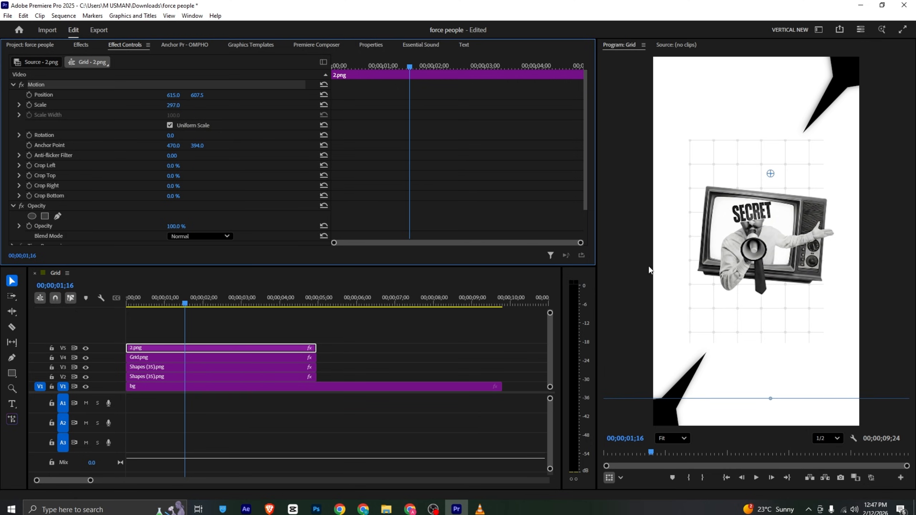
{"action": "left_click_drag", "start_coordinate": [749, 234], "coordinate": [743, 239]}
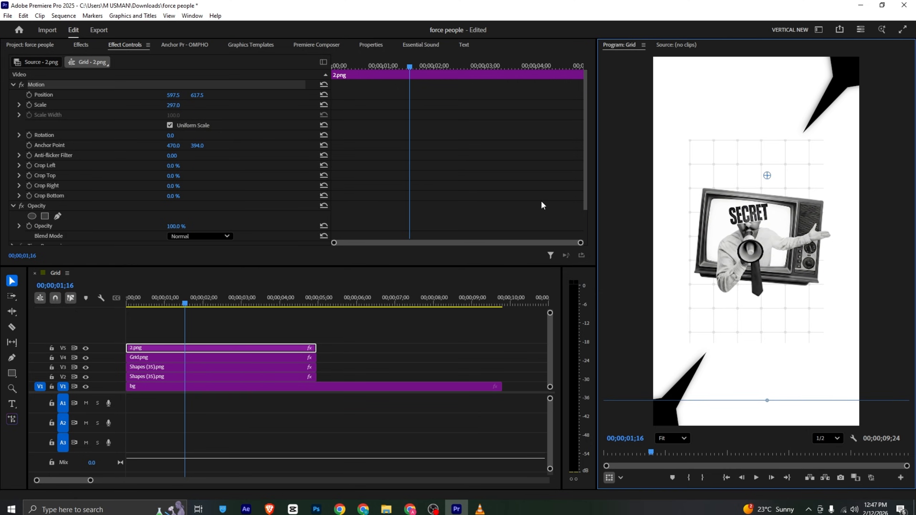
Keyframe the TV's position from about 597.5, 2061.5 at the clip start to 597.5, 617.5 just before 3 seconds; save and preview.
{"action": "left_click", "coordinate": [29, 94]}
{"action": "left_click_drag", "start_coordinate": [409, 96], "coordinate": [467, 105]}
{"action": "left_click_drag", "start_coordinate": [410, 67], "coordinate": [713, 94]}
{"action": "key", "text": "ctrl+s"}
{"action": "key", "text": "space"}
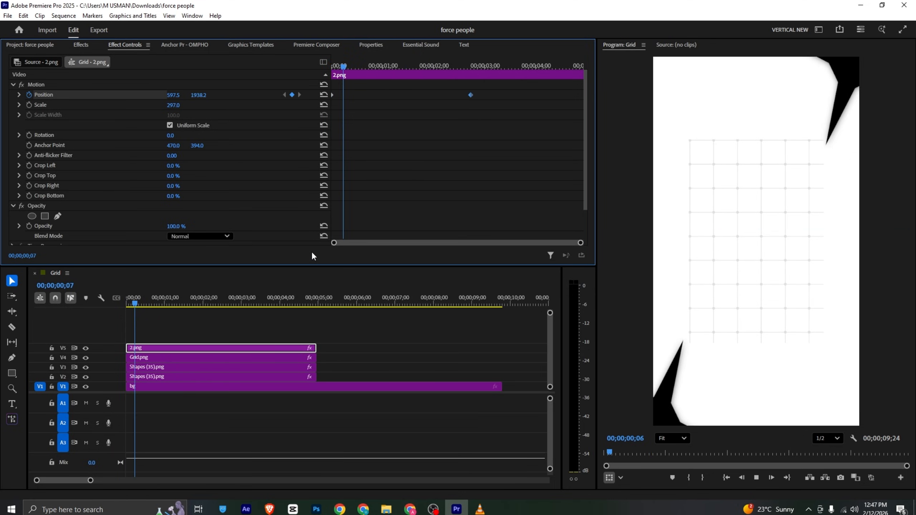
{"action": "key", "text": "space"}
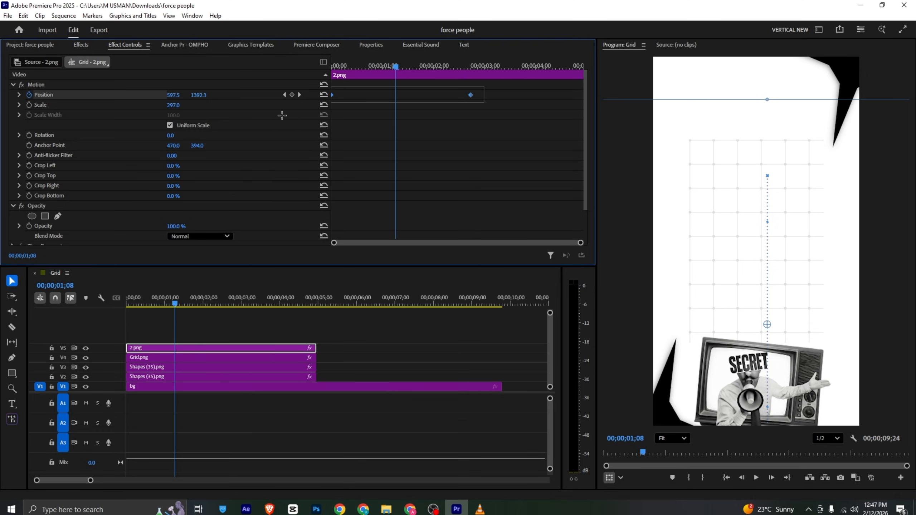
Apply Ease In to the TV's position keyframes, shift the end keyframe to about 00;00;01;24, and preview the motion.
{"action": "right_click", "coordinate": [470, 94]}
{"action": "mouse_move", "coordinate": [535, 174]}
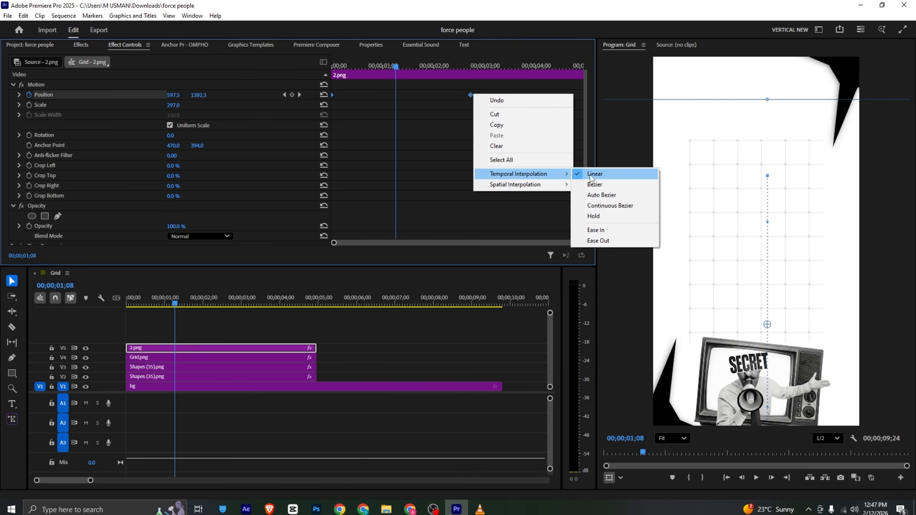
{"action": "left_click", "coordinate": [595, 231]}
{"action": "left_click_drag", "start_coordinate": [470, 94], "coordinate": [423, 94]}
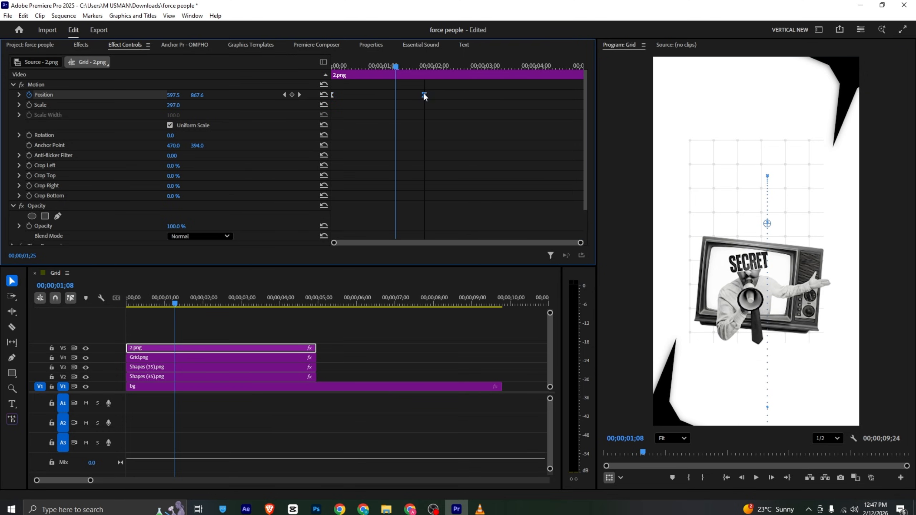
{"action": "key", "text": "Home"}
{"action": "key", "text": "space"}
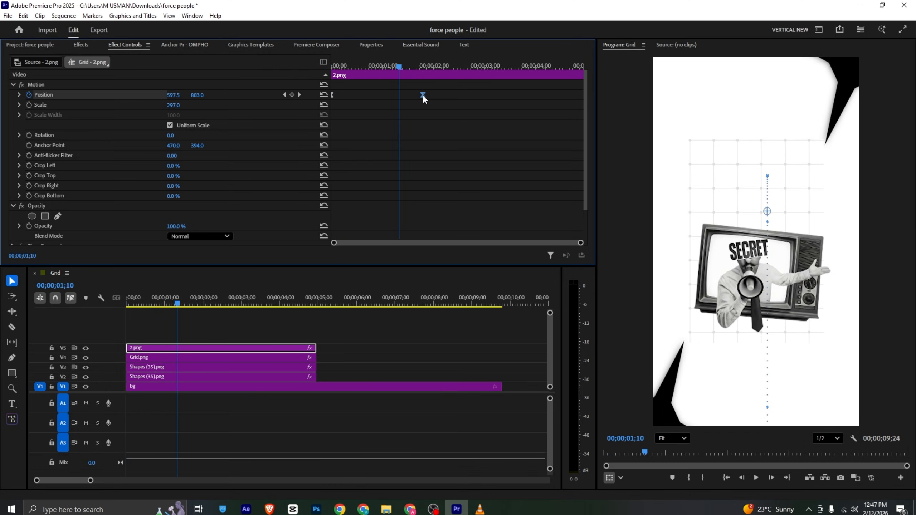
Reshape the TV's position velocity curve to peak sharply near the start and slow gradually toward the end keyframe, and preview it.
{"action": "left_click", "coordinate": [19, 94]}
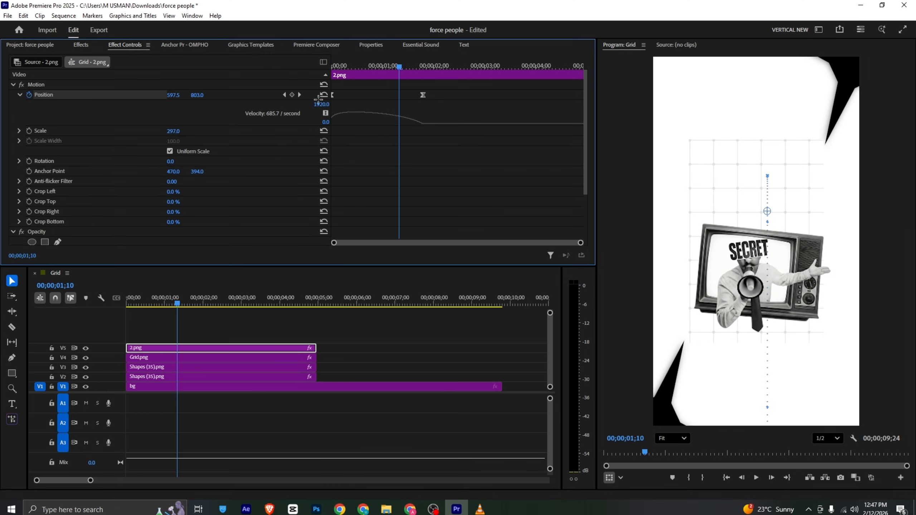
{"action": "left_click_drag", "start_coordinate": [318, 99], "coordinate": [380, 124]}
{"action": "key", "text": "Home"}
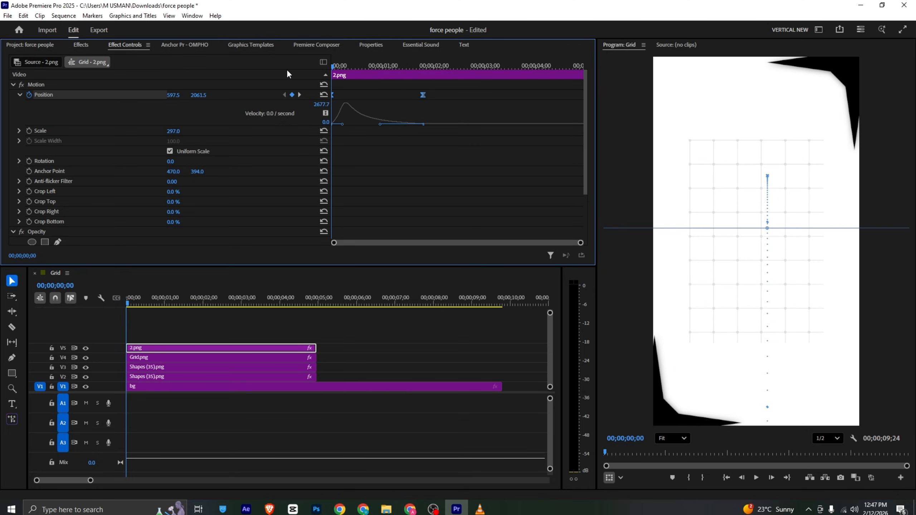
{"action": "key", "text": "space"}
{"action": "key", "text": "space"}
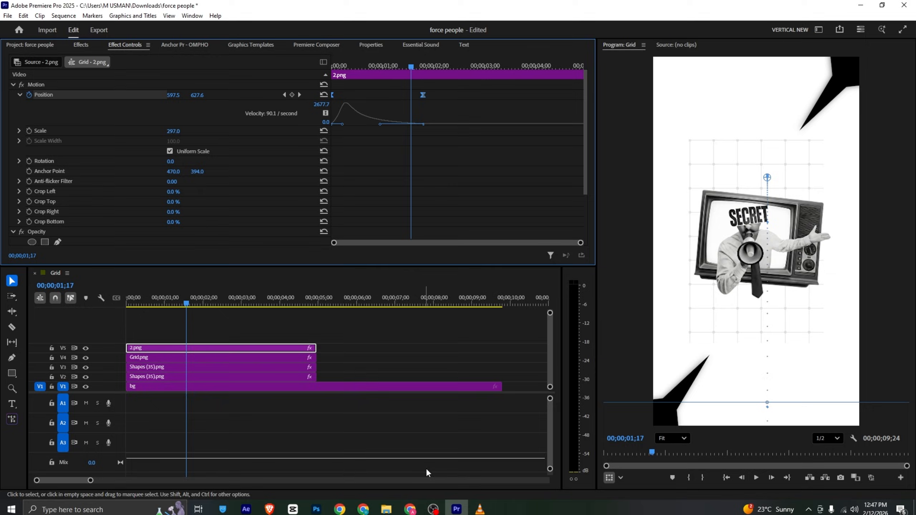
Check the opening caption and TV entrance in the VLC reference video again, and return to Premiere Pro.
{"action": "left_click", "coordinate": [480, 508]}
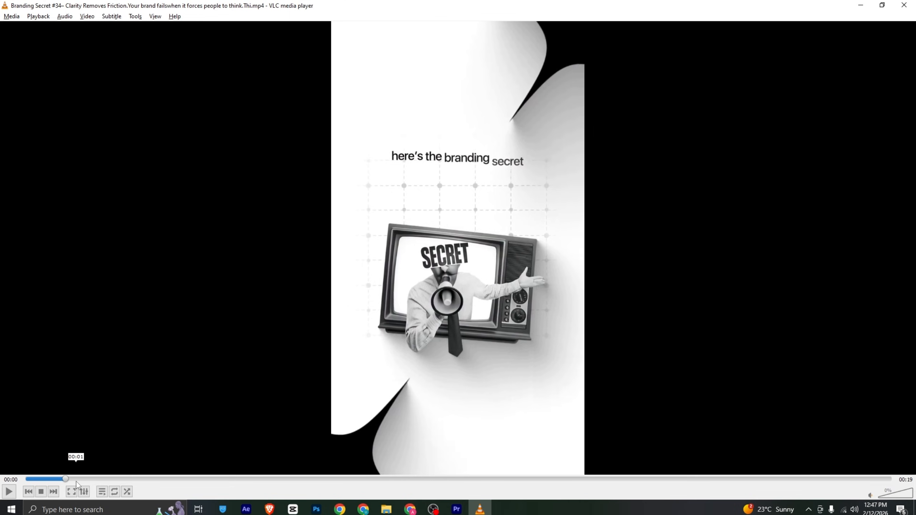
{"action": "left_click", "coordinate": [41, 479]}
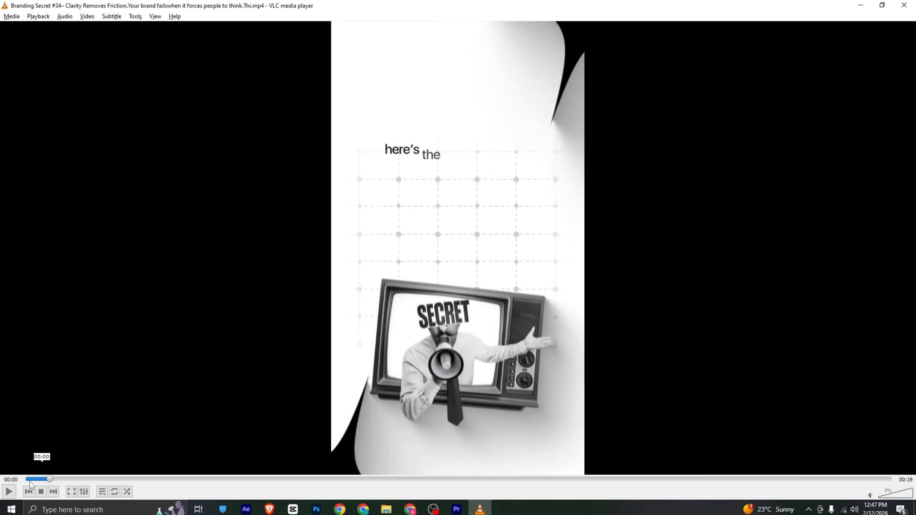
{"action": "key", "text": "space"}
{"action": "key", "text": "space"}
{"action": "key", "text": "alt+Tab"}
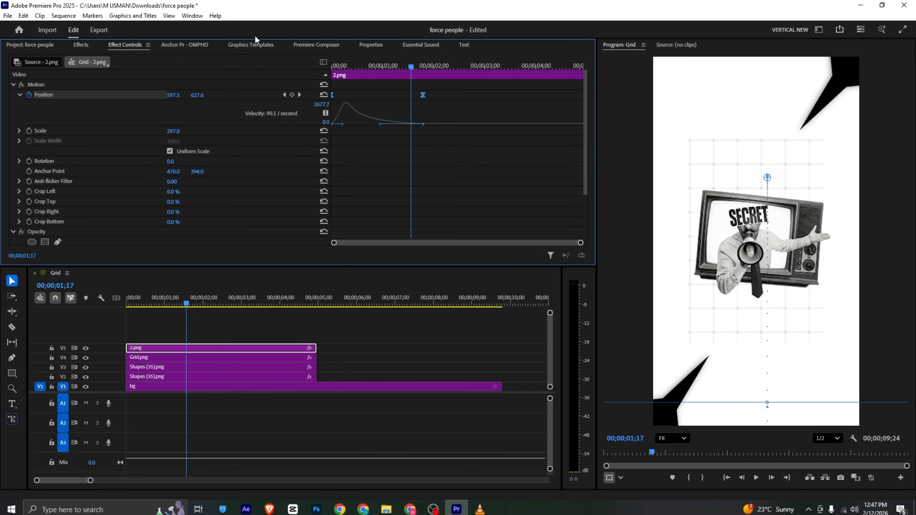
Add the Untitled motion graphics template to V6 above the TV clip, starting a little past half a second.
{"action": "left_click", "coordinate": [265, 47]}
{"action": "left_click", "coordinate": [45, 159]}
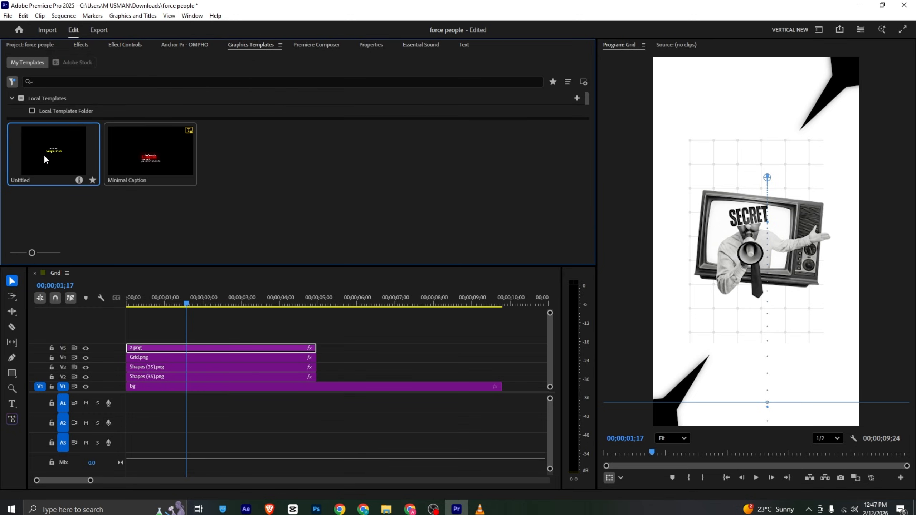
{"action": "left_click_drag", "start_coordinate": [64, 156], "coordinate": [154, 345]}
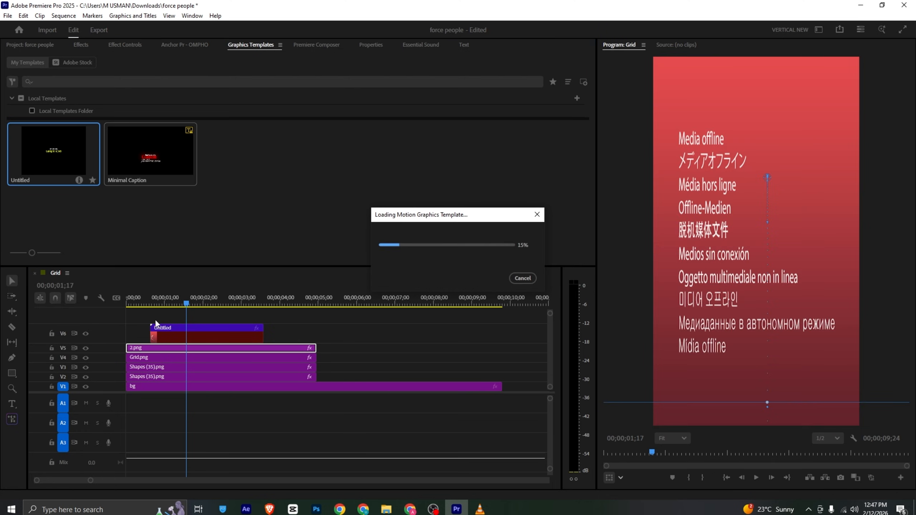
Open the properties of the Untitled title clip on V6 and clear its sample text 2 entry.
{"action": "scroll", "coordinate": [107, 116], "scroll_direction": "down", "scroll_amount": 5}
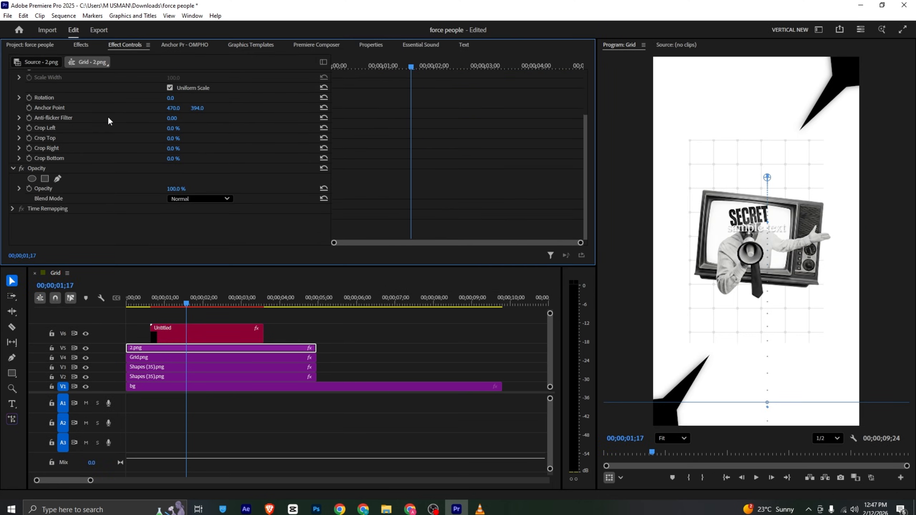
{"action": "left_click", "coordinate": [183, 335]}
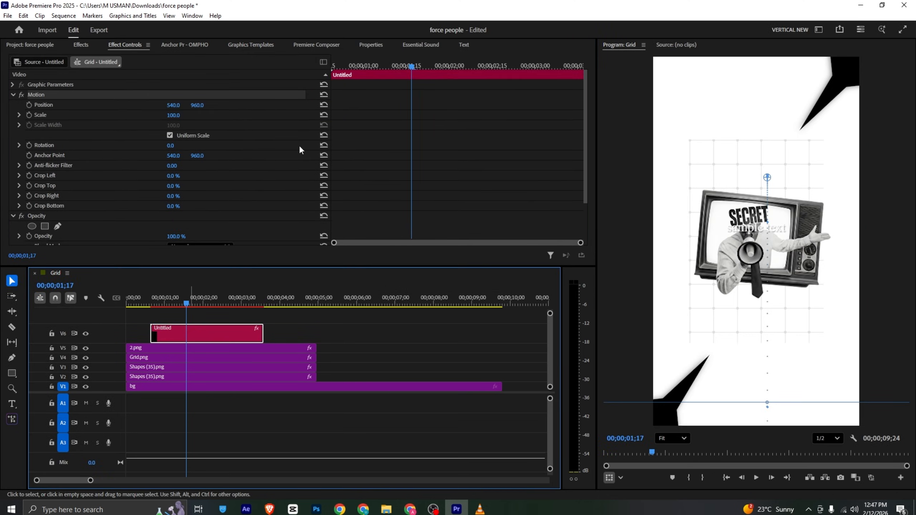
{"action": "left_click", "coordinate": [365, 44]}
{"action": "scroll", "coordinate": [80, 182], "scroll_direction": "down", "scroll_amount": 1}
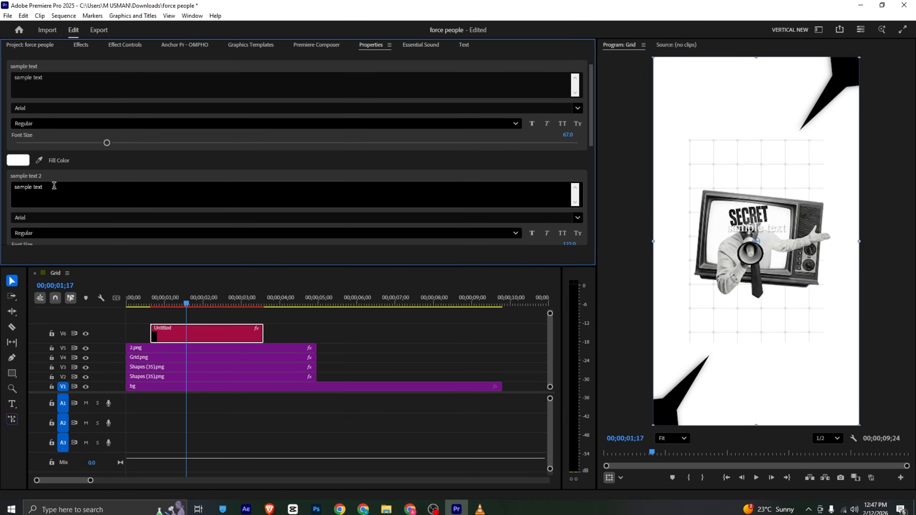
{"action": "triple_click", "coordinate": [54, 187]}
{"action": "key", "text": "BackSpace"}
{"action": "left_click", "coordinate": [56, 175]}
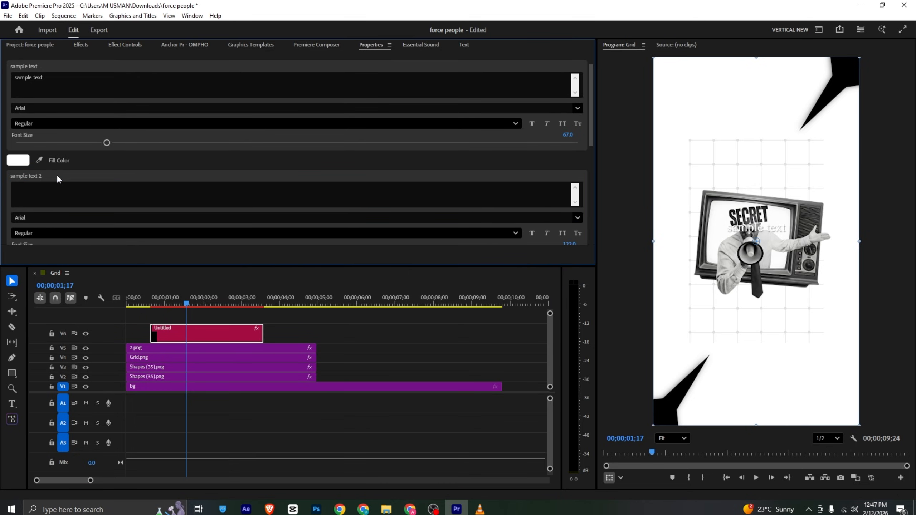
Replace the title's first sample text entry with "here's the branding secret", checking the wording in the VLC reference video.
{"action": "scroll", "coordinate": [50, 89], "scroll_direction": "up", "scroll_amount": 1}
{"action": "triple_click", "coordinate": [72, 99]}
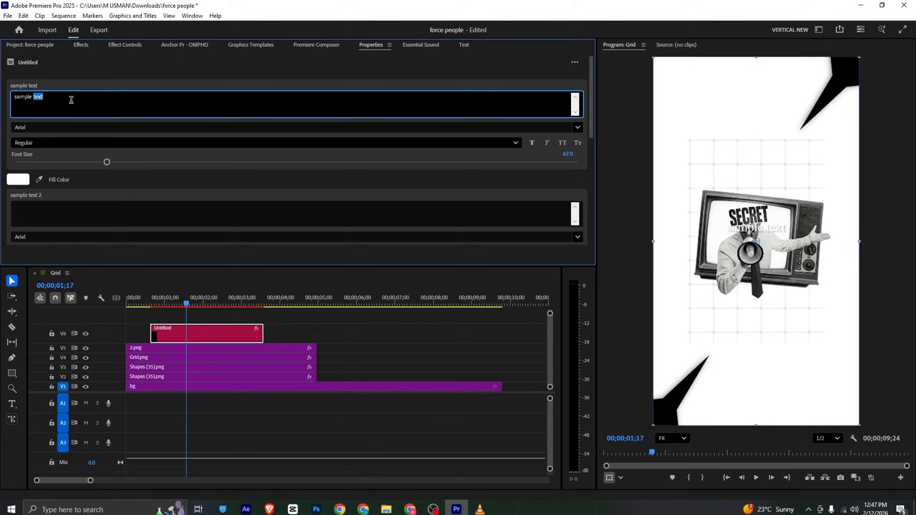
{"action": "key", "text": "BackSpace"}
{"action": "key", "text": "alt+Tab"}
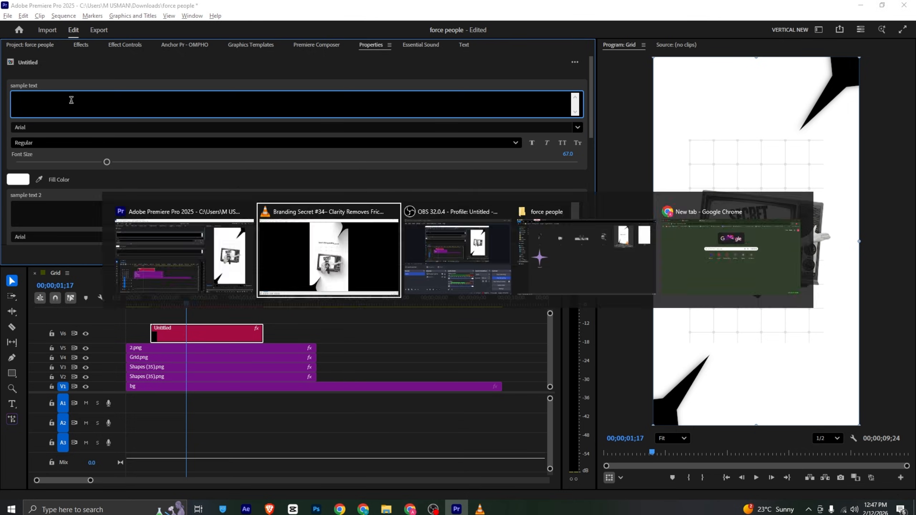
{"action": "key", "text": "alt+Tab"}
{"action": "left_click", "coordinate": [120, 118]}
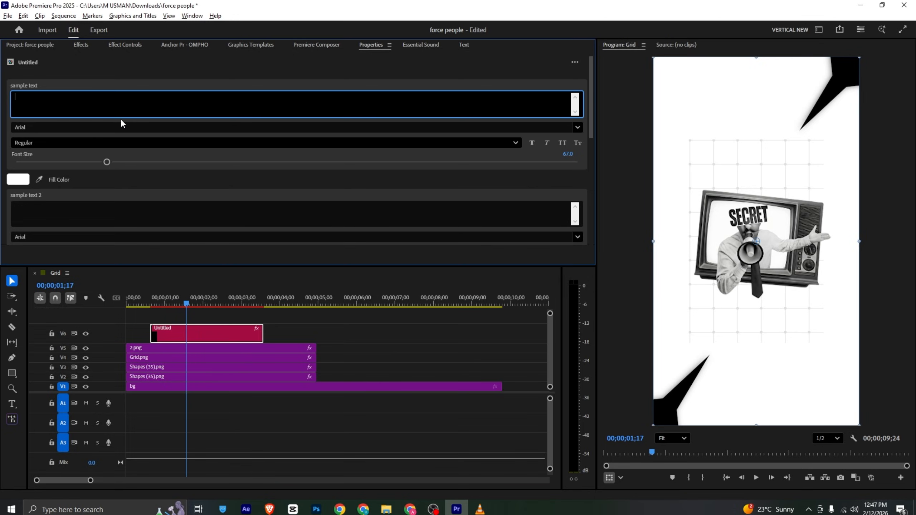
{"action": "type", "text": "here's the branding secret"}
{"action": "left_click", "coordinate": [122, 78]}
Check the caption style in the VLC reference video and change the title's fill color to black in Premiere Pro.
{"action": "key", "text": "alt+Tab"}
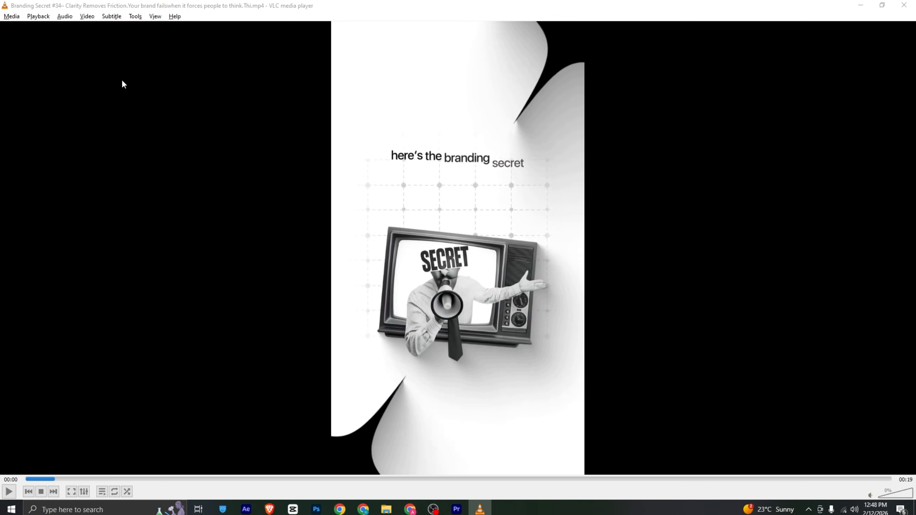
{"action": "key", "text": "alt+Tab"}
{"action": "left_click", "coordinate": [18, 180]}
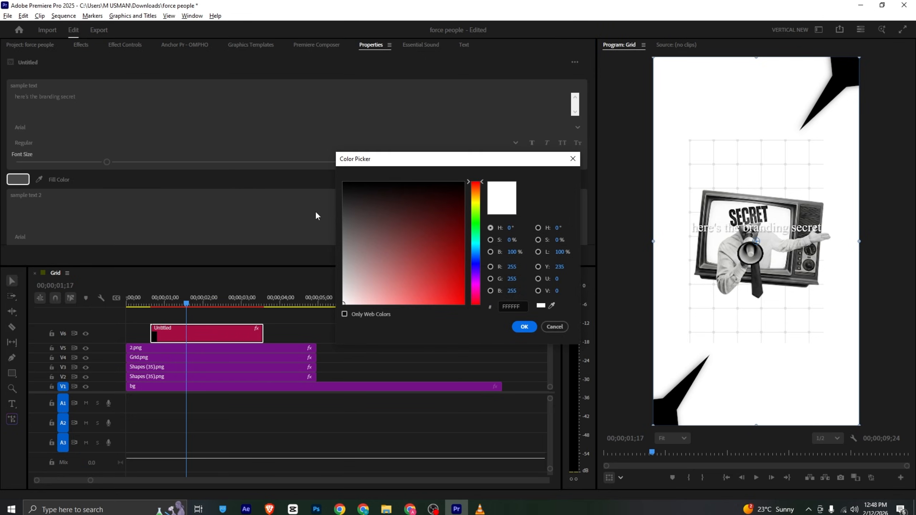
{"action": "left_click", "coordinate": [524, 327]}
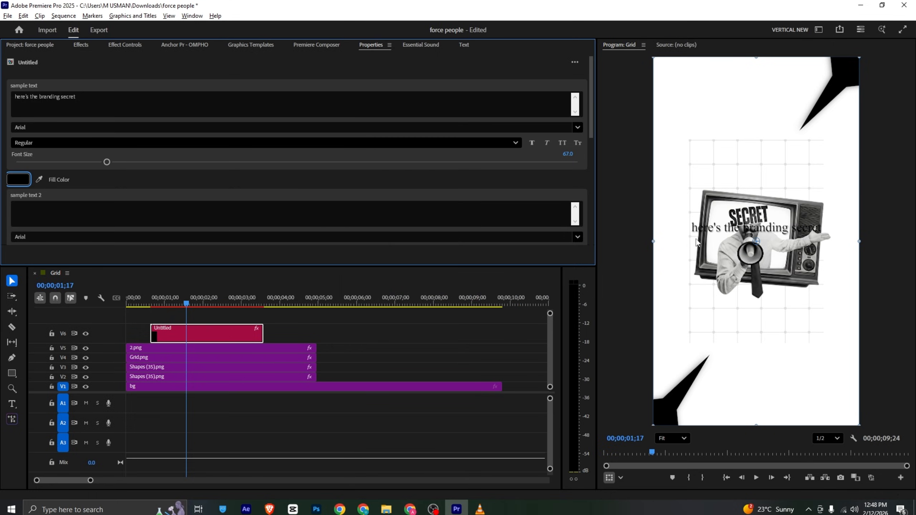
Set the caption to Arial Bold at font size 52.5 and move it above the TV, to about 545, 532.5.
{"action": "left_click", "coordinate": [106, 143]}
{"action": "left_click", "coordinate": [81, 162]}
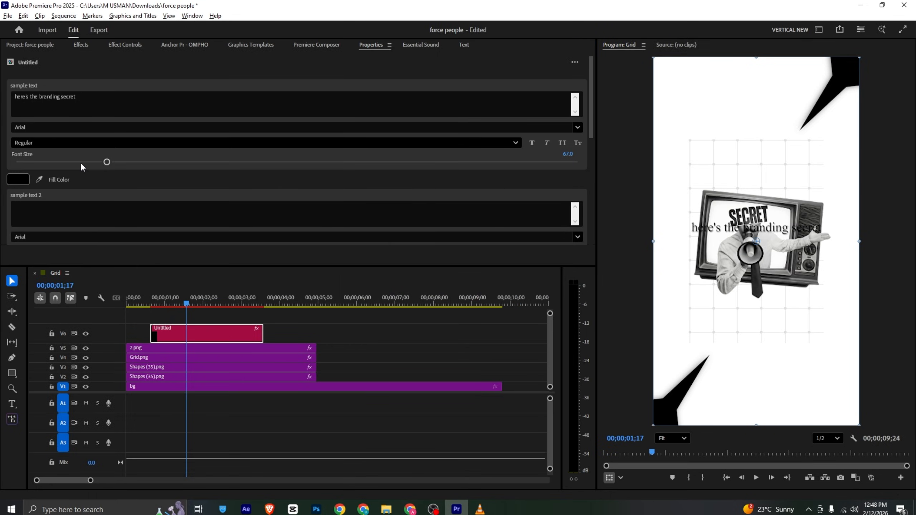
{"action": "key", "text": "alt+Tab"}
{"action": "key", "text": "alt+Tab"}
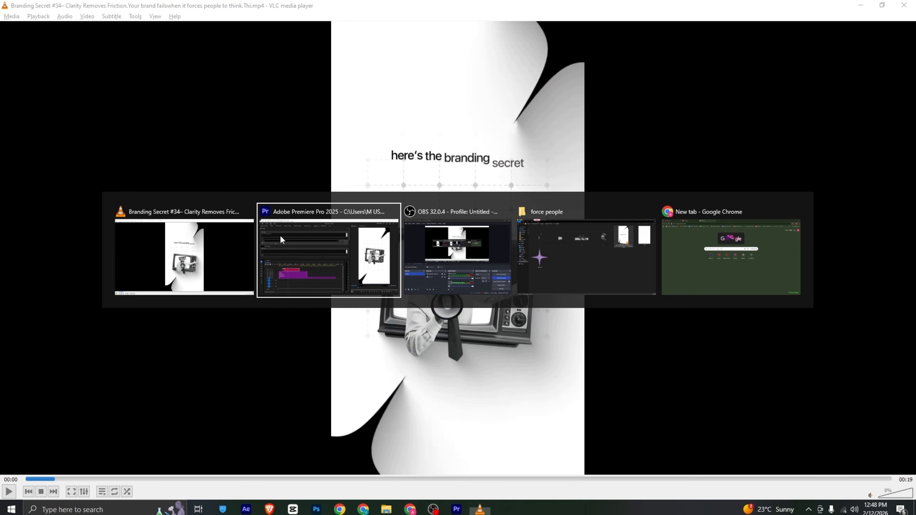
{"action": "left_click", "coordinate": [29, 142]}
{"action": "left_click", "coordinate": [40, 182]}
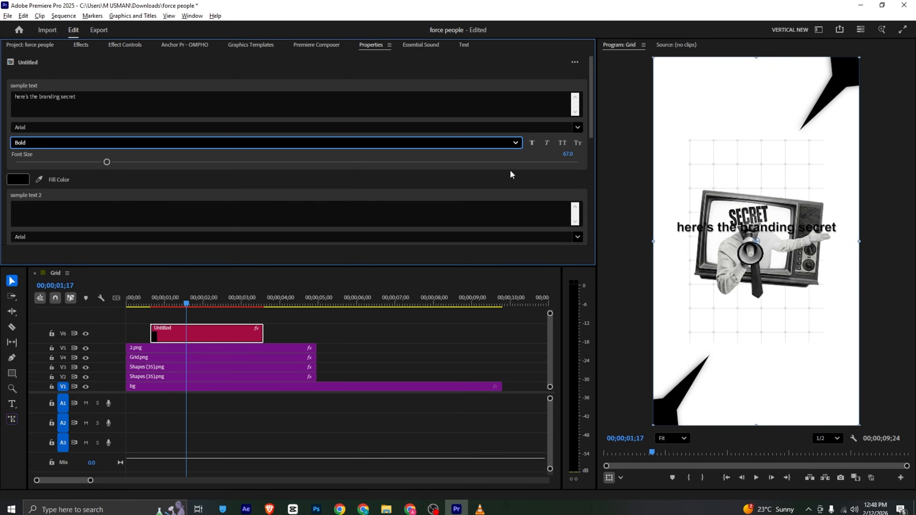
{"action": "left_click", "coordinate": [88, 162]}
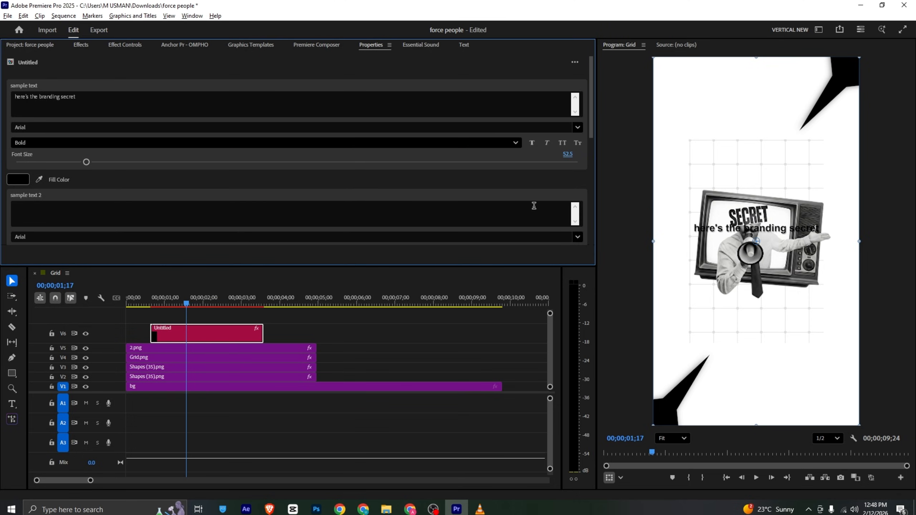
{"action": "left_click", "coordinate": [760, 236]}
{"action": "left_click_drag", "start_coordinate": [774, 188], "coordinate": [774, 157]}
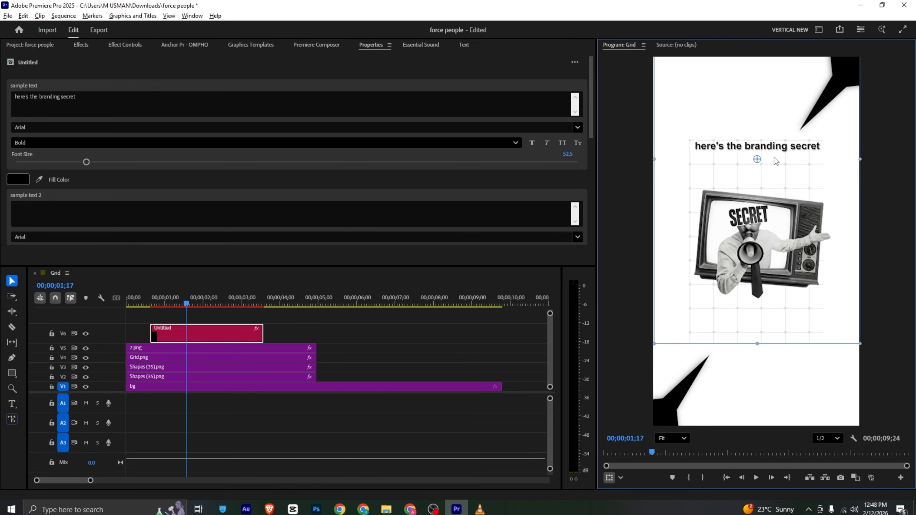
Crop Grid.png by 14% at its top and 16% at its bottom, and scale it to 88.
{"action": "left_click", "coordinate": [188, 358]}
{"action": "scroll", "coordinate": [132, 192], "scroll_direction": "down", "scroll_amount": 1}
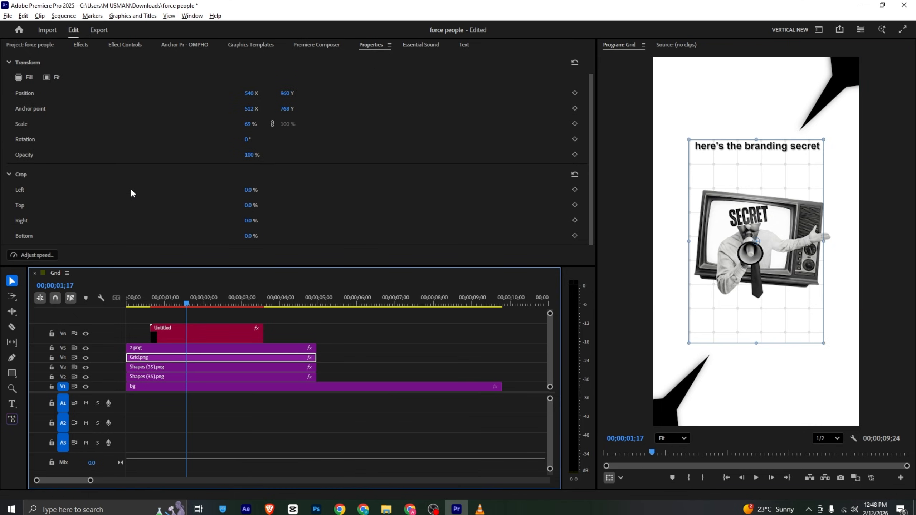
{"action": "left_click_drag", "start_coordinate": [248, 235], "coordinate": [254, 231]}
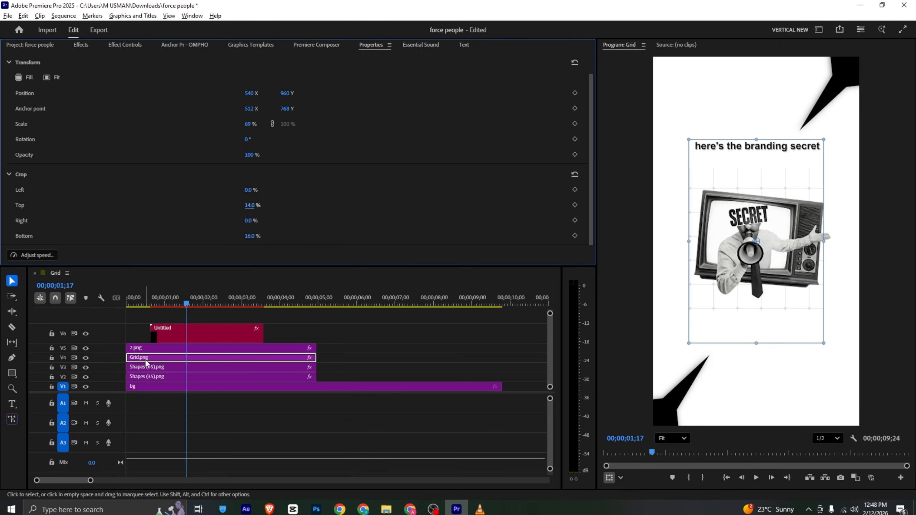
{"action": "left_click", "coordinate": [139, 46]}
{"action": "left_click_drag", "start_coordinate": [171, 105], "coordinate": [178, 104]}
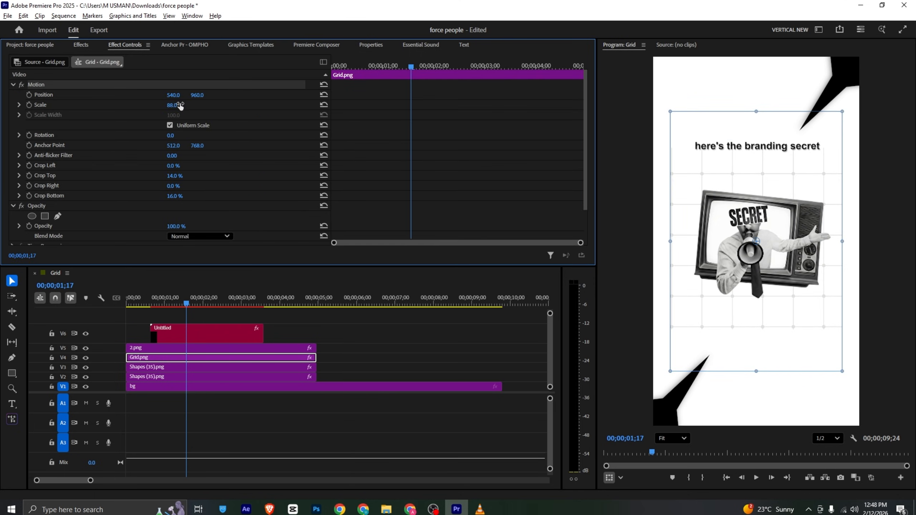
Review the caption's word-by-word animation, slow the Untitled title clip to 50% speed, and preview the opening.
{"action": "left_click", "coordinate": [241, 327]}
{"action": "left_click", "coordinate": [165, 301]}
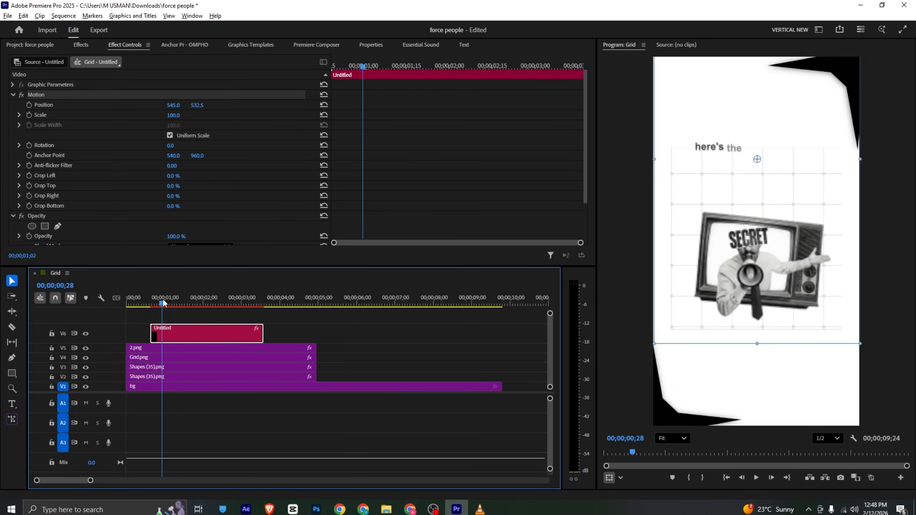
{"action": "left_click_drag", "start_coordinate": [166, 302], "coordinate": [179, 302]}
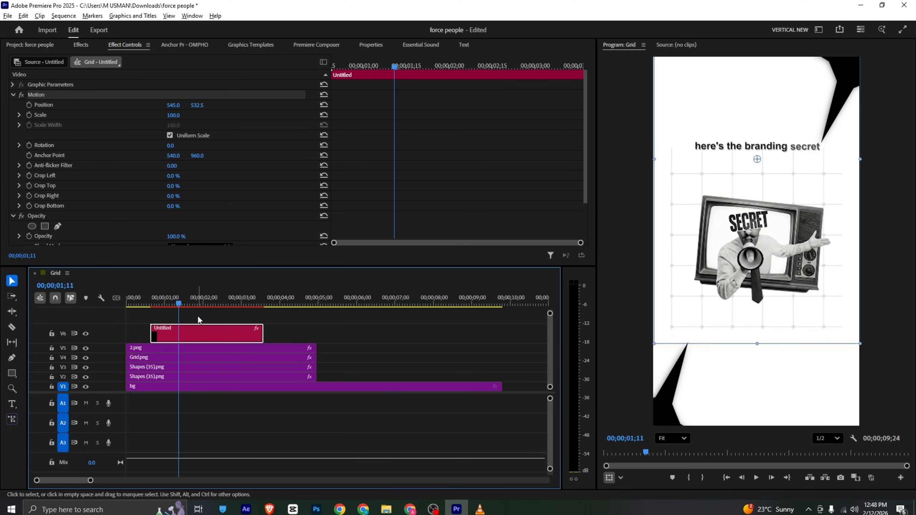
{"action": "key", "text": "ctrl+r"}
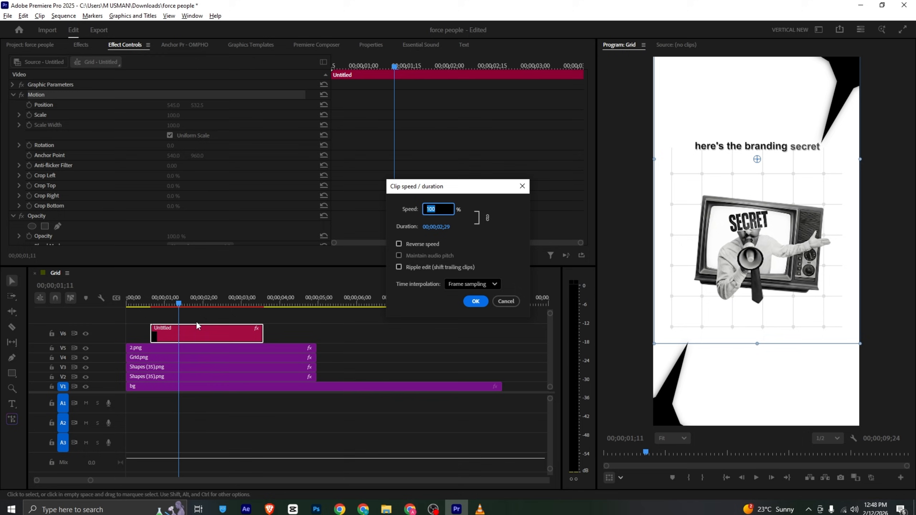
{"action": "type", "text": "50"}
{"action": "key", "text": "Return"}
{"action": "left_click", "coordinate": [133, 304]}
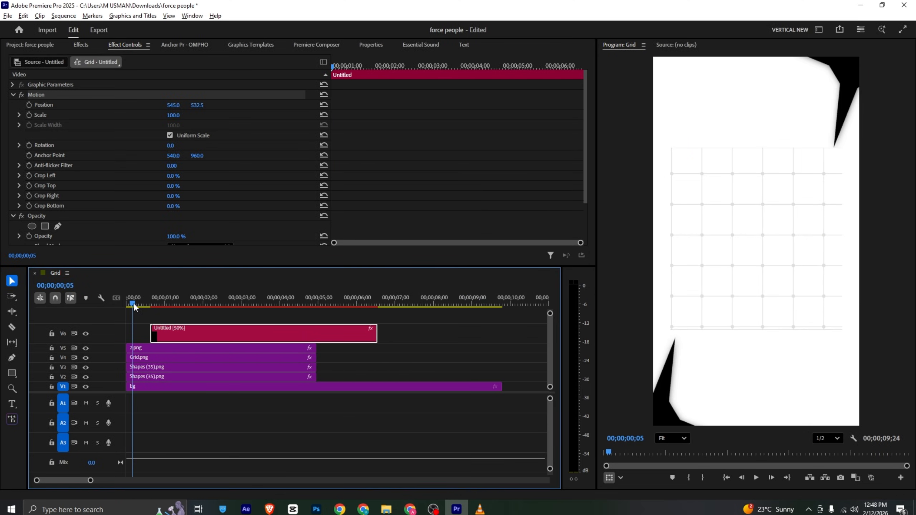
{"action": "key", "text": "space"}
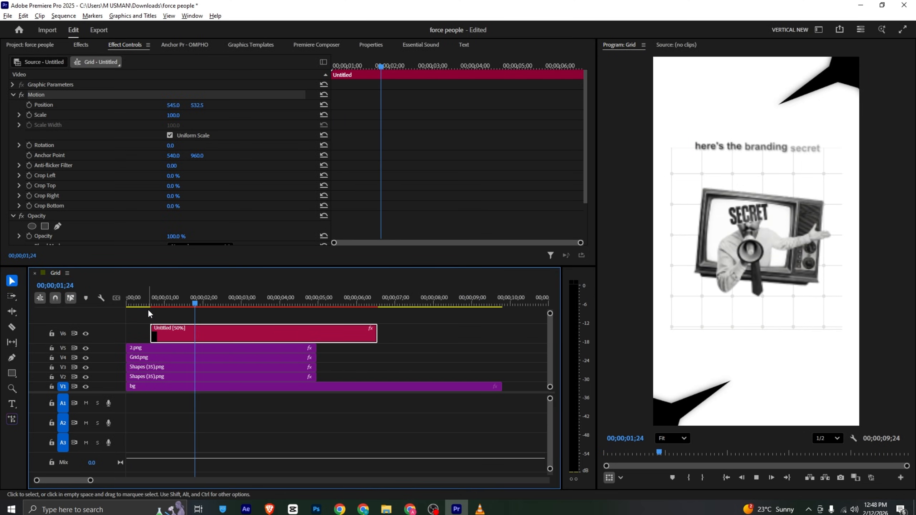
{"action": "key", "text": "space"}
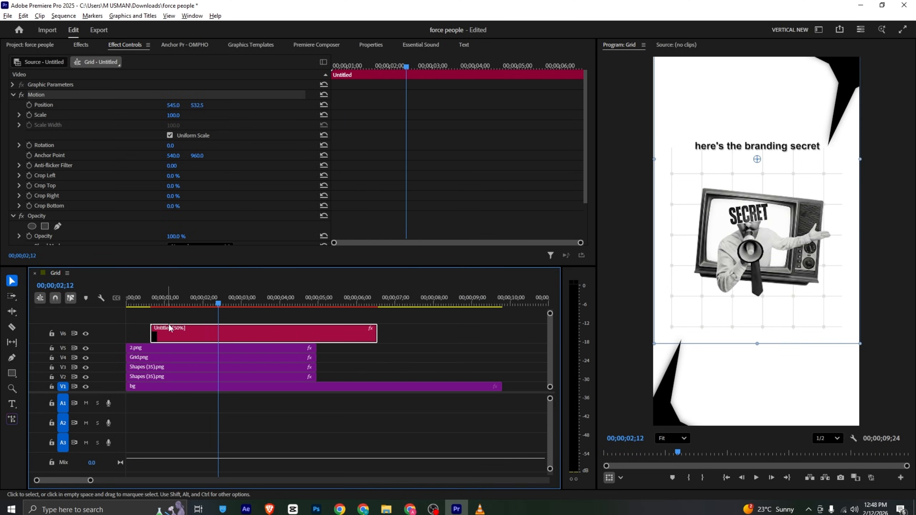
Replay the opening, then shift the TV clip about 11 frames later and the title clip to start at 00;00;01;07.
{"action": "left_click", "coordinate": [223, 314]}
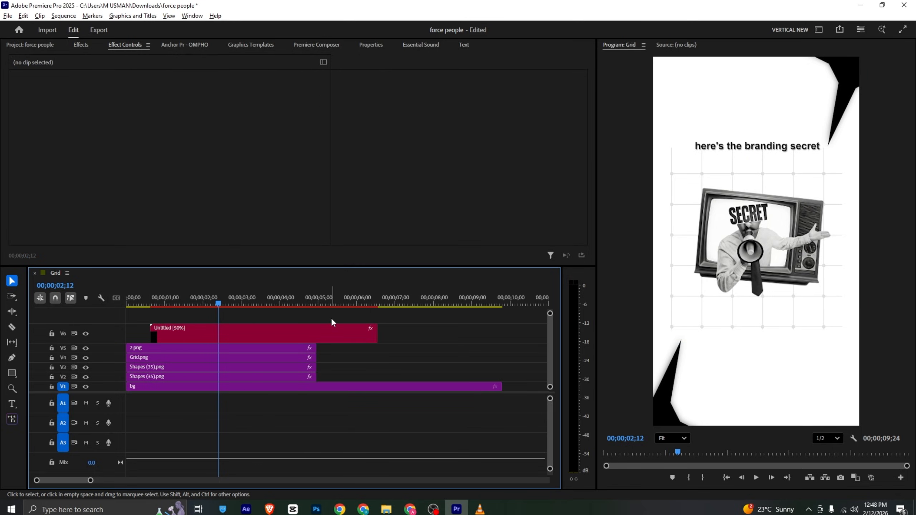
{"action": "left_click", "coordinate": [136, 301]}
{"action": "key", "text": "space"}
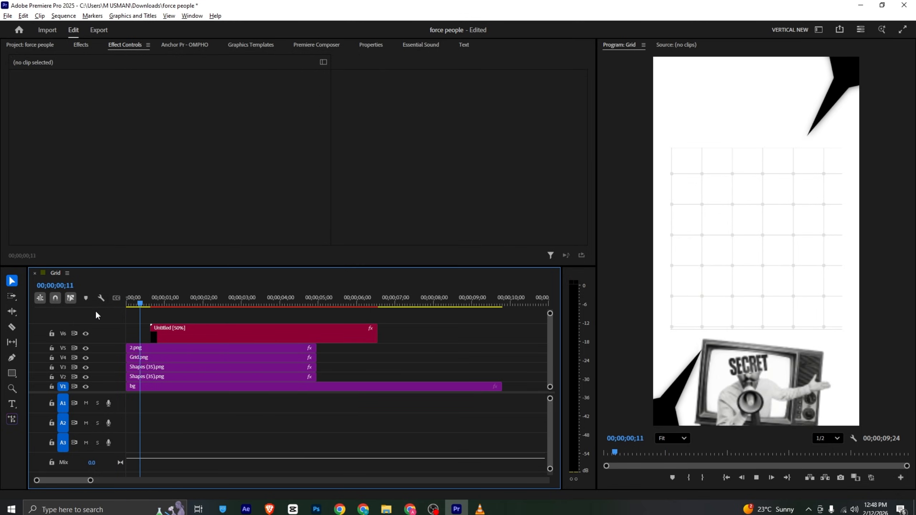
{"action": "key", "text": "space"}
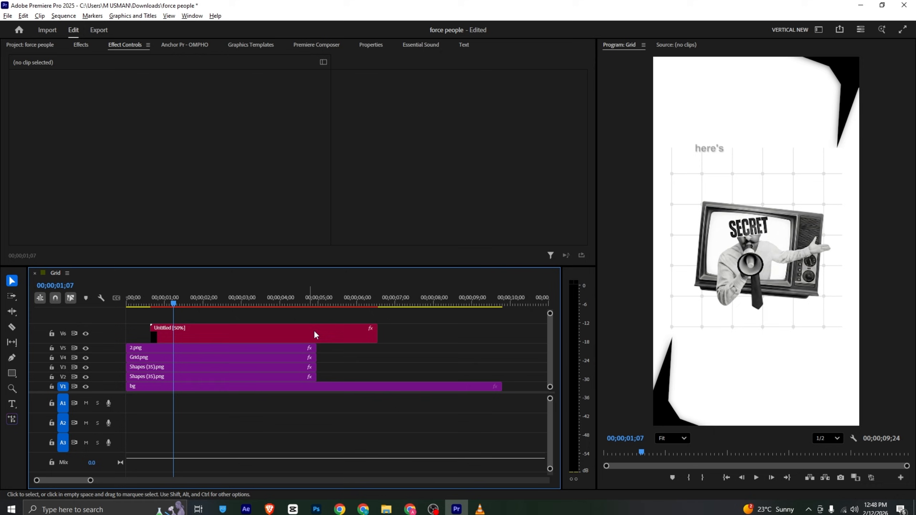
{"action": "left_click", "coordinate": [141, 350]}
{"action": "left_click_drag", "start_coordinate": [141, 351], "coordinate": [154, 350]}
{"action": "left_click_drag", "start_coordinate": [175, 331], "coordinate": [198, 333]}
Nest the title, TV, grid and both shape clips into one sequence above the bg clip.
{"action": "left_click_drag", "start_coordinate": [352, 323], "coordinate": [161, 376]}
{"action": "right_click", "coordinate": [161, 376]}
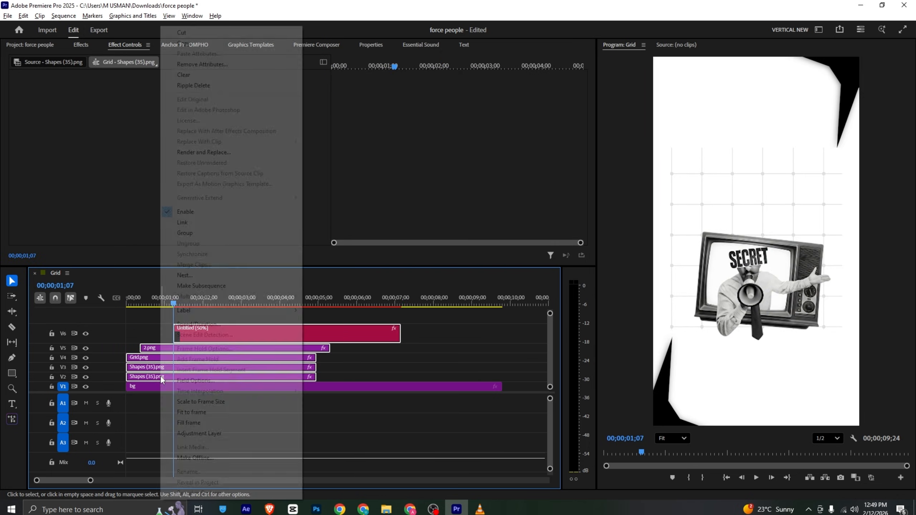
{"action": "left_click", "coordinate": [216, 275]}
{"action": "left_click", "coordinate": [475, 264]}
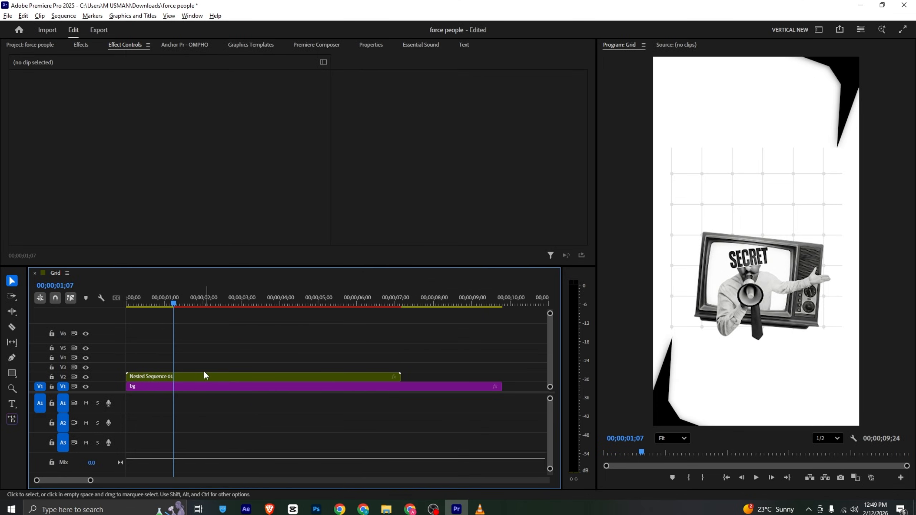
Animate the nested clip's scale from 146 at the start to 100 at 00;00;00;24.
{"action": "left_click", "coordinate": [152, 302]}
{"action": "mouse_move", "coordinate": [152, 303]}
{"action": "left_mouse_down"}
{"action": "mouse_move", "coordinate": [168, 305]}
{"action": "mouse_move", "coordinate": [158, 307]}
{"action": "left_mouse_up"}
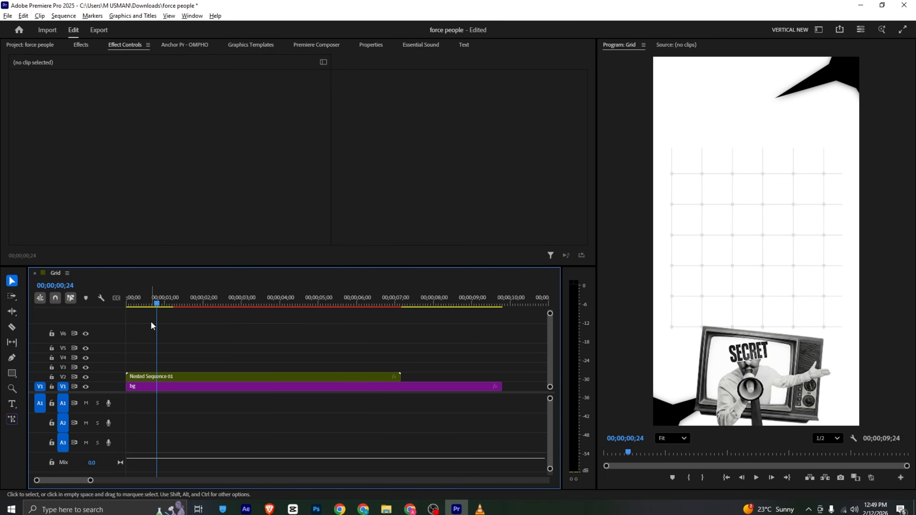
{"action": "left_click", "coordinate": [157, 376]}
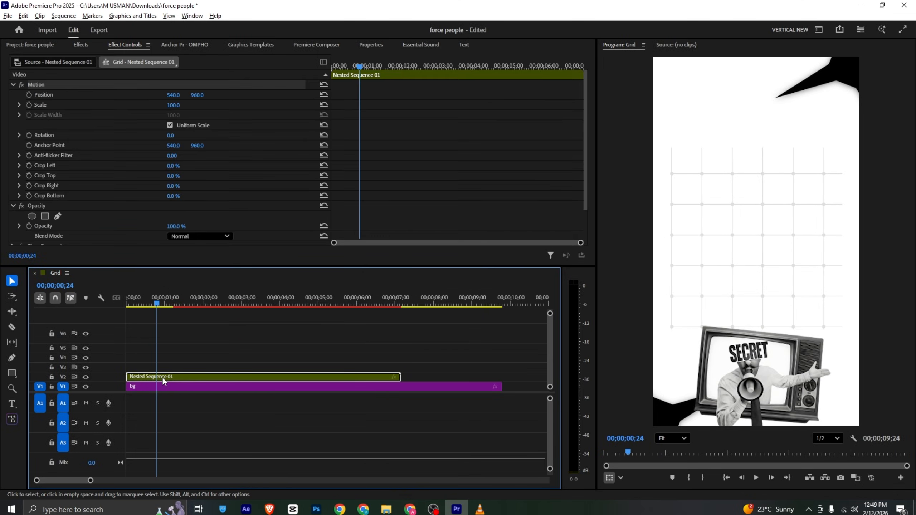
{"action": "left_click", "coordinate": [29, 105]}
{"action": "left_click_drag", "start_coordinate": [359, 66], "coordinate": [329, 65]}
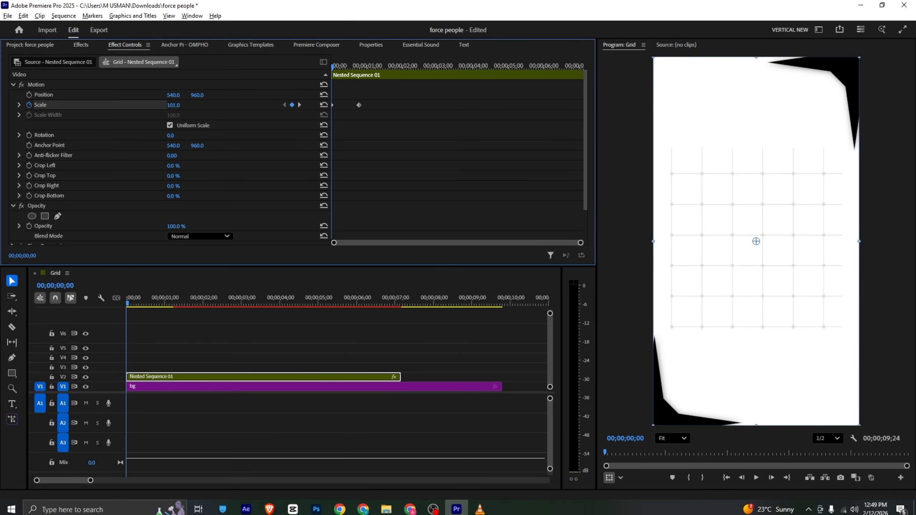
{"action": "left_click_drag", "start_coordinate": [174, 104], "coordinate": [181, 106]}
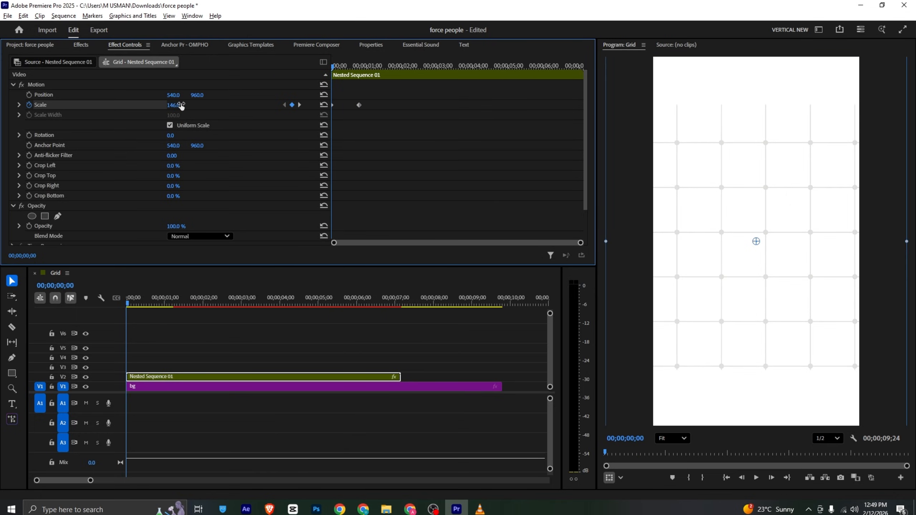
Preview the zoom-out and apply Ease In to both scale keyframes of the nested clip.
{"action": "key", "text": "space"}
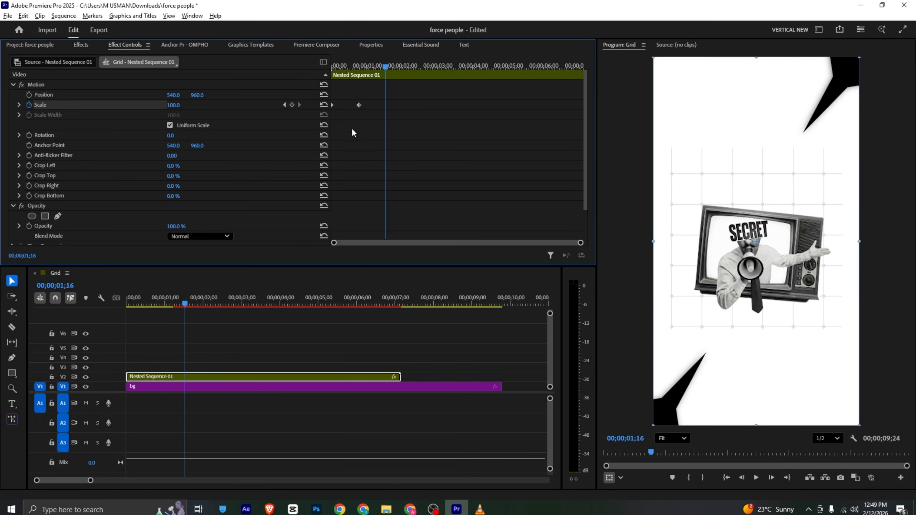
{"action": "right_click", "coordinate": [359, 104]}
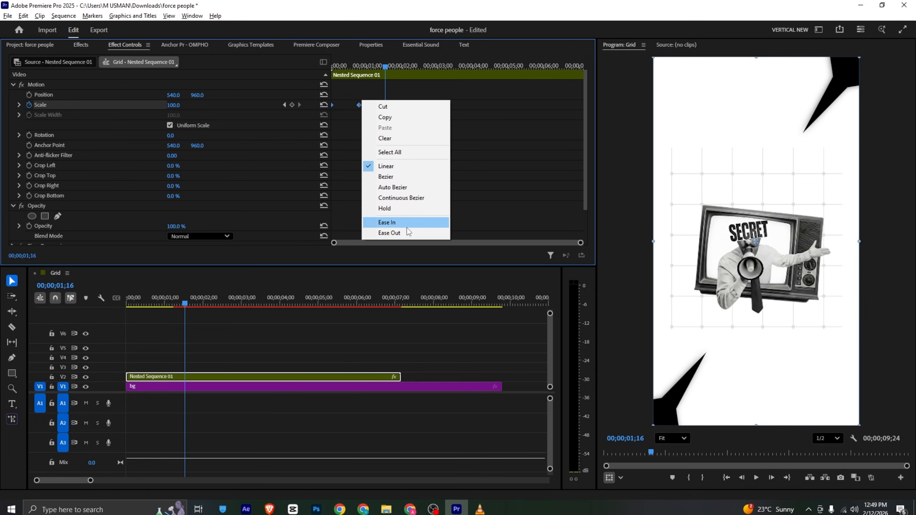
{"action": "left_click", "coordinate": [391, 221]}
Try a sharper velocity curve on the nested clip's scale animation, preview it, and undo the curve adjustment.
{"action": "key", "text": "Home"}
{"action": "left_click", "coordinate": [19, 104]}
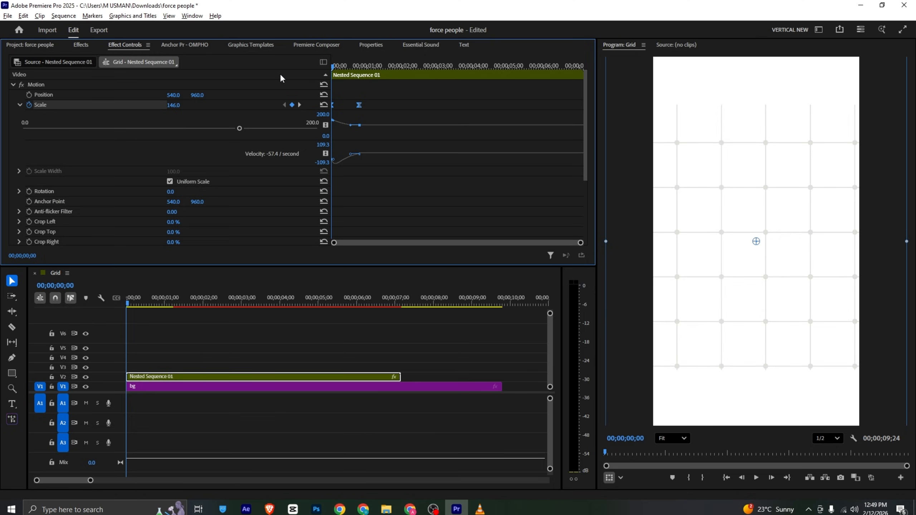
{"action": "key", "text": "space"}
{"action": "key", "text": "space"}
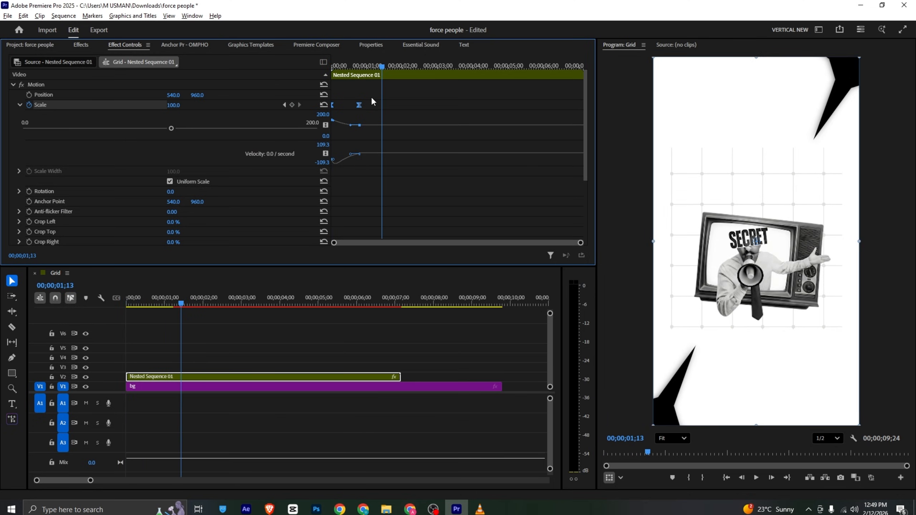
{"action": "key", "text": "ctrl+z"}
Collapse the scale graph and play the eased zoom-out with the TV and caption entrances from the start.
{"action": "left_click_drag", "start_coordinate": [361, 67], "coordinate": [331, 67]}
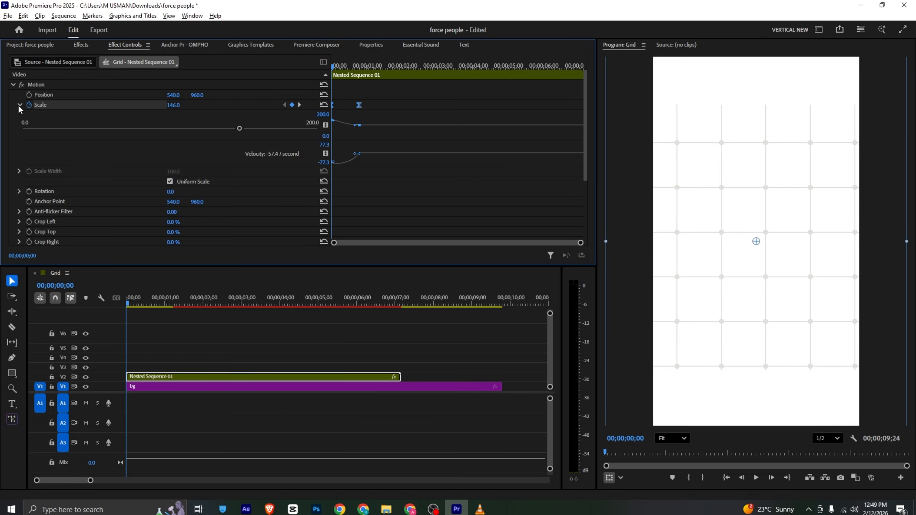
{"action": "left_click", "coordinate": [19, 104]}
{"action": "key", "text": "space"}
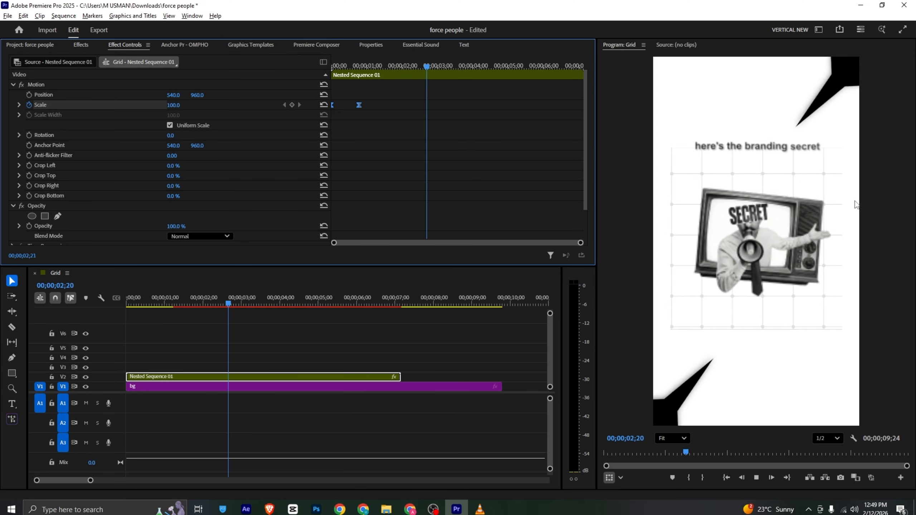
Open the nested sequence and enlarge the "here's the branding secret" caption to font size 60.7.
{"action": "key", "text": "space"}
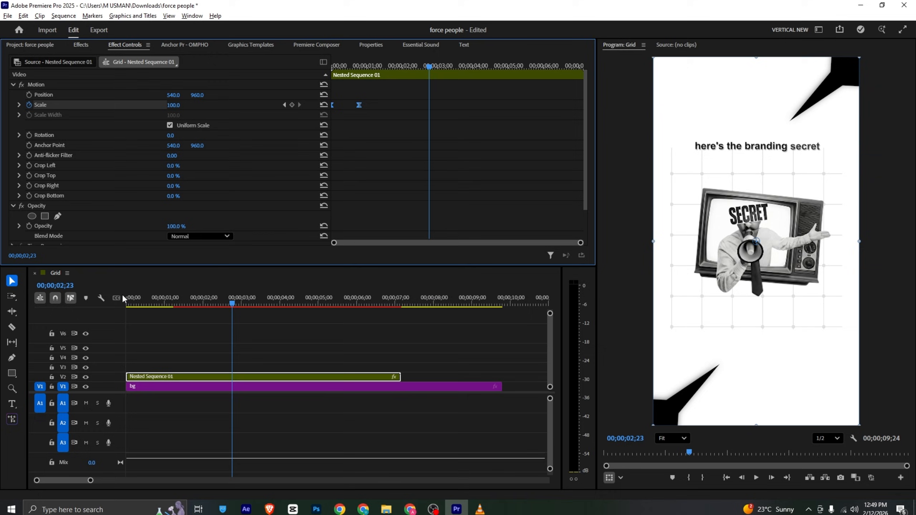
{"action": "double_click", "coordinate": [165, 377]}
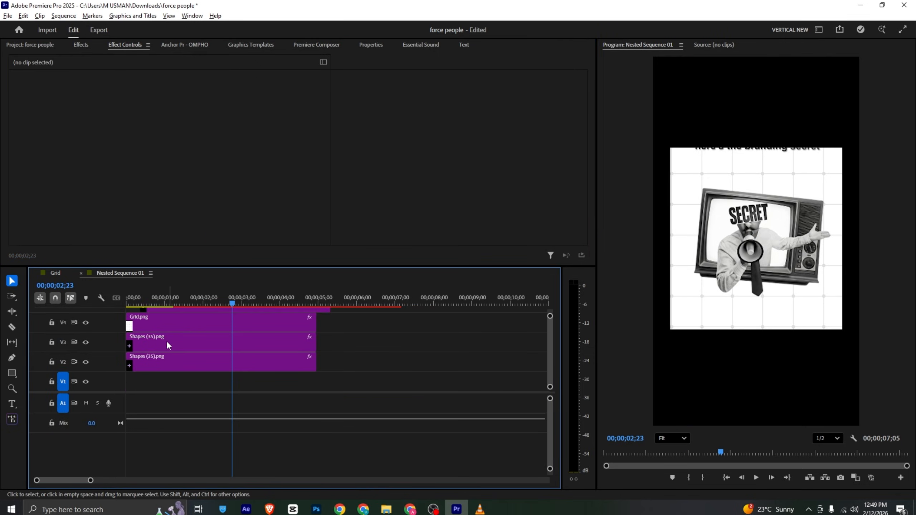
{"action": "left_click_drag", "start_coordinate": [548, 316], "coordinate": [549, 313]}
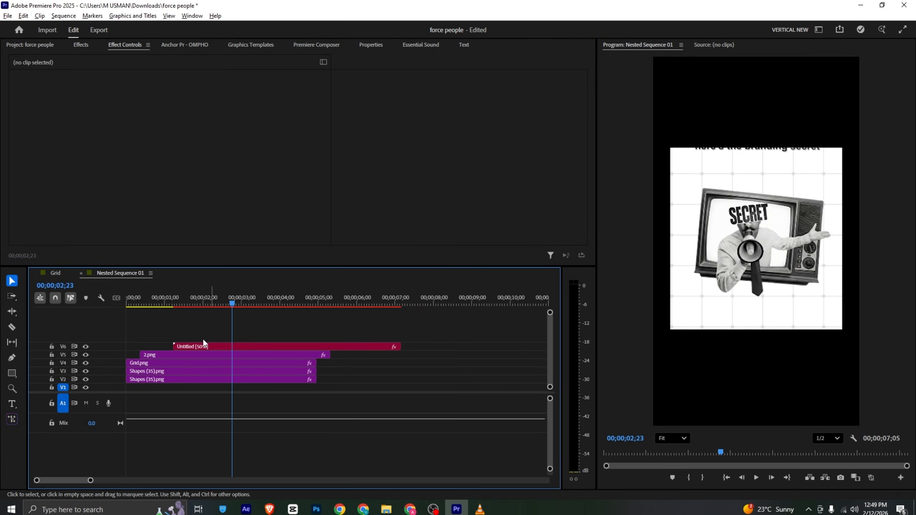
{"action": "left_click", "coordinate": [207, 346]}
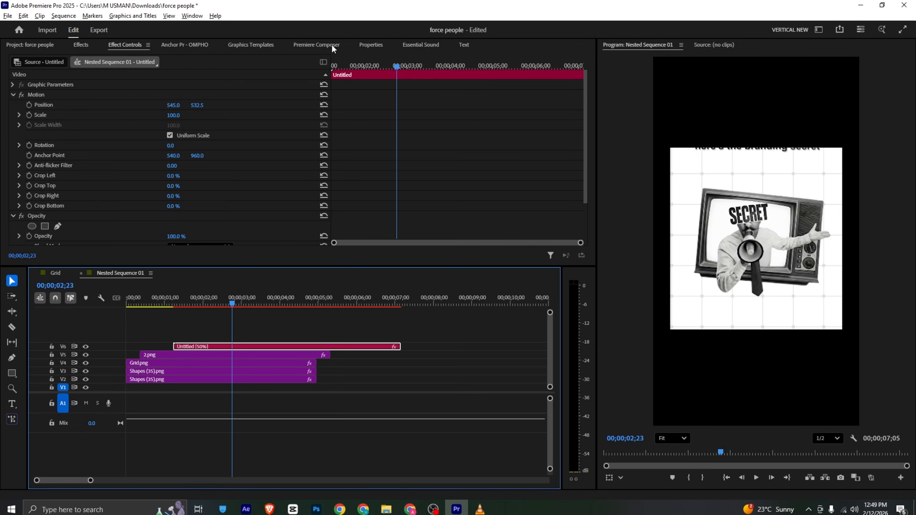
{"action": "left_click", "coordinate": [370, 45]}
{"action": "left_click_drag", "start_coordinate": [87, 162], "coordinate": [98, 162]}
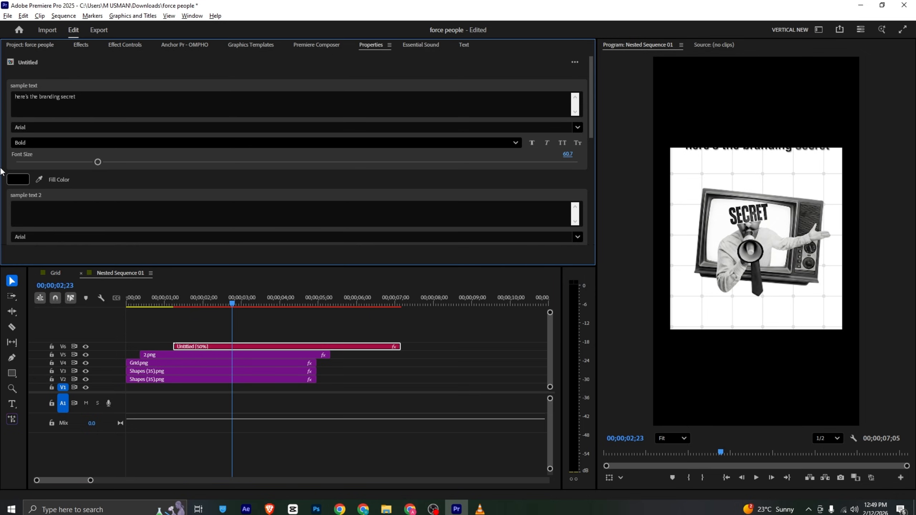
Return to the Grid sequence and check the second caption line in the reference video in VLC.
{"action": "left_click", "coordinate": [56, 273]}
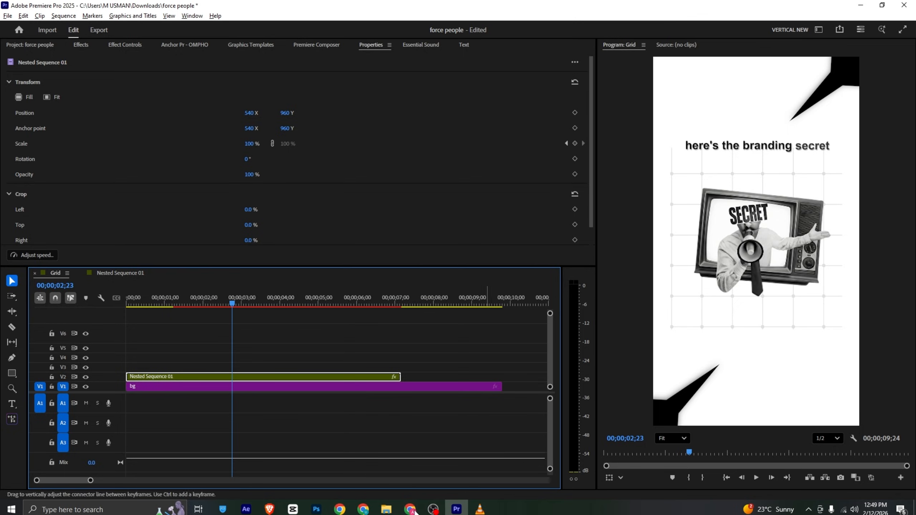
{"action": "left_click", "coordinate": [480, 508]}
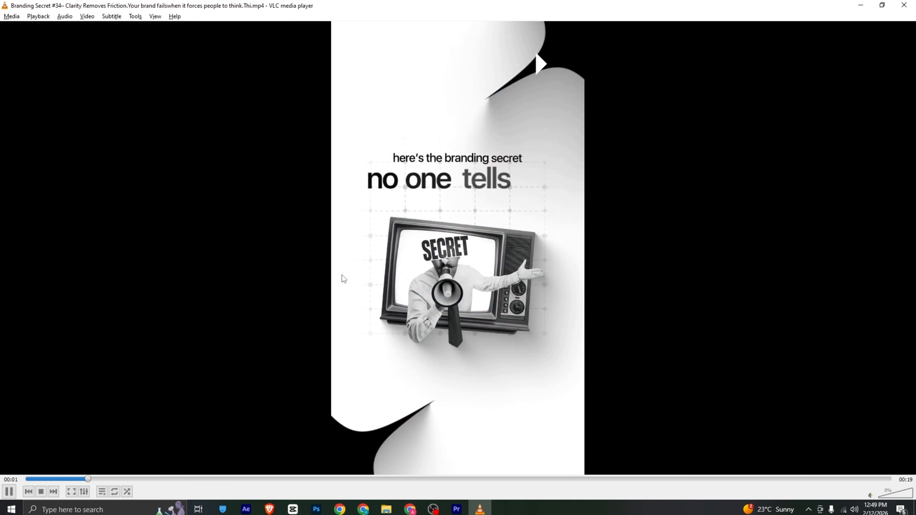
{"action": "key", "text": "space"}
{"action": "left_click", "coordinate": [457, 509]}
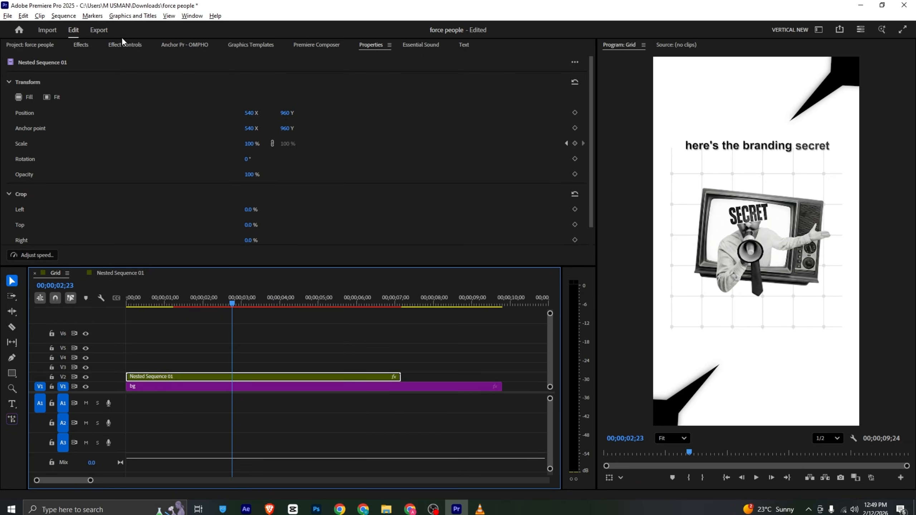
Add the Right variant of the Starter Pack's Position Characters text preset above the caption in the nested sequence, starting around 00;00;02;18.
{"action": "left_click", "coordinate": [312, 46]}
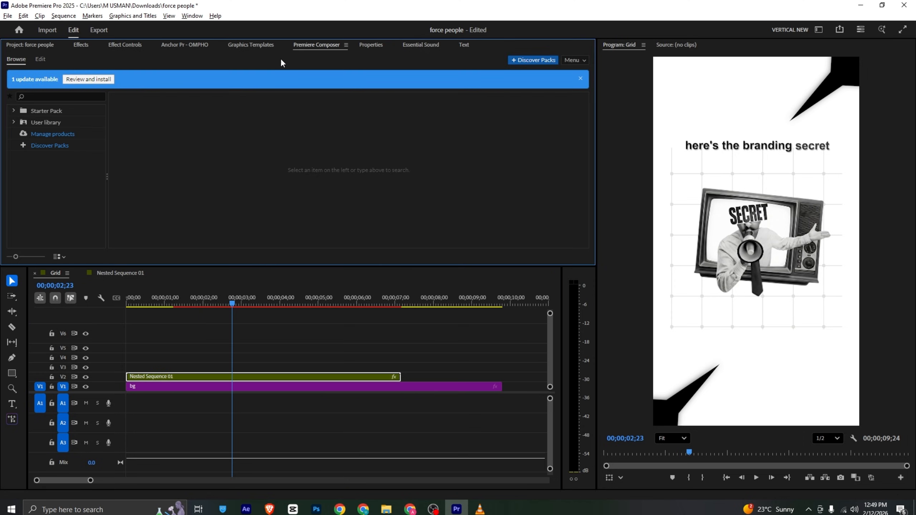
{"action": "left_click", "coordinate": [14, 111]}
{"action": "left_click", "coordinate": [71, 137]}
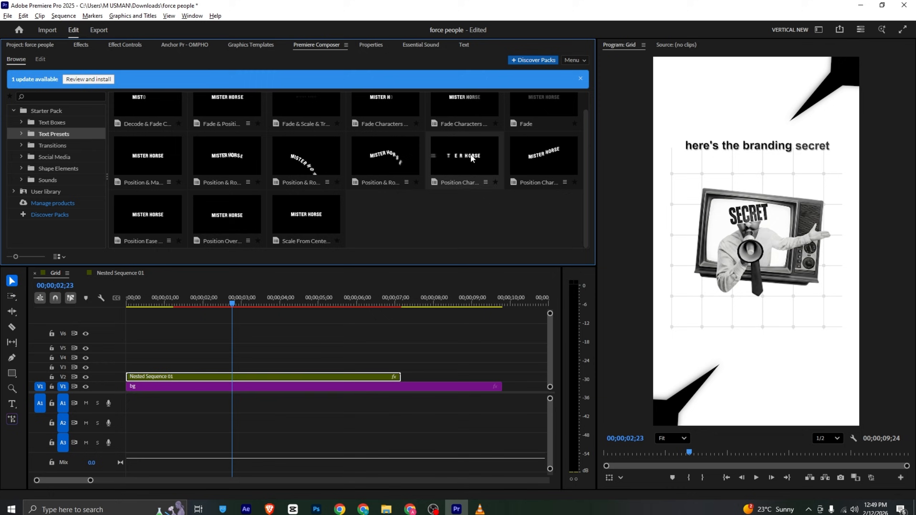
{"action": "left_click", "coordinate": [493, 184]}
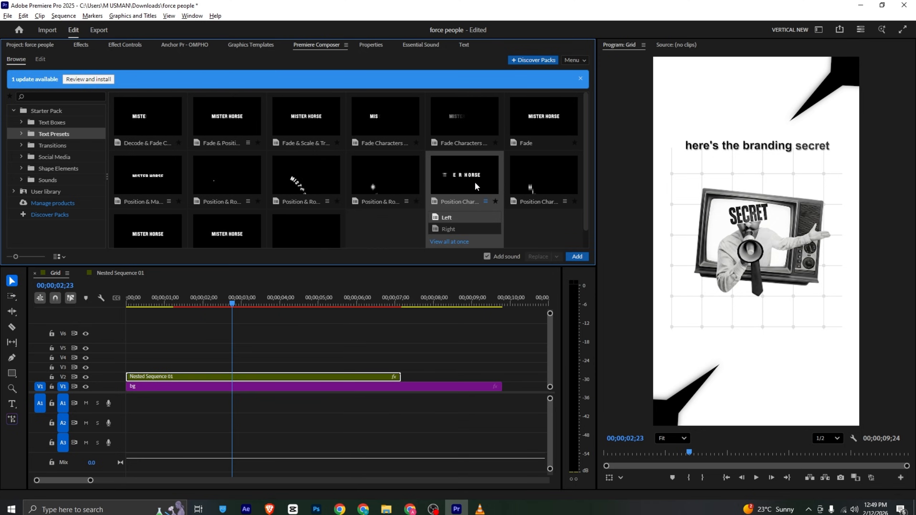
{"action": "left_click", "coordinate": [456, 226]}
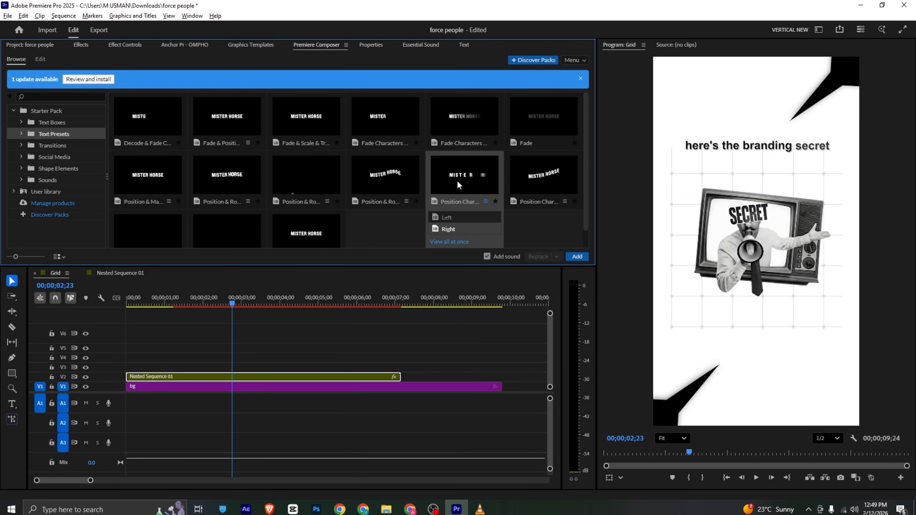
{"action": "left_click_drag", "start_coordinate": [452, 183], "coordinate": [250, 336]}
Replace the new title's placeholder text with "no one tells you".
{"action": "left_click", "coordinate": [203, 303]}
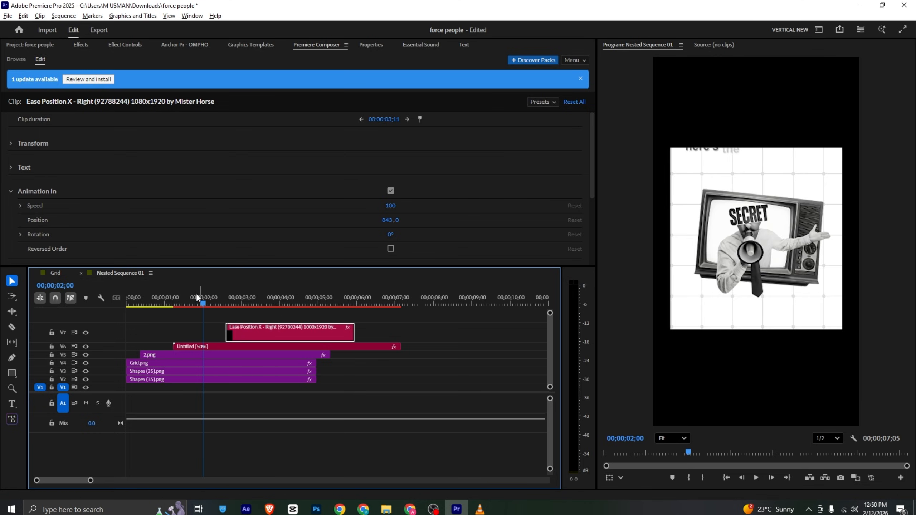
{"action": "left_click_drag", "start_coordinate": [198, 300], "coordinate": [227, 303]}
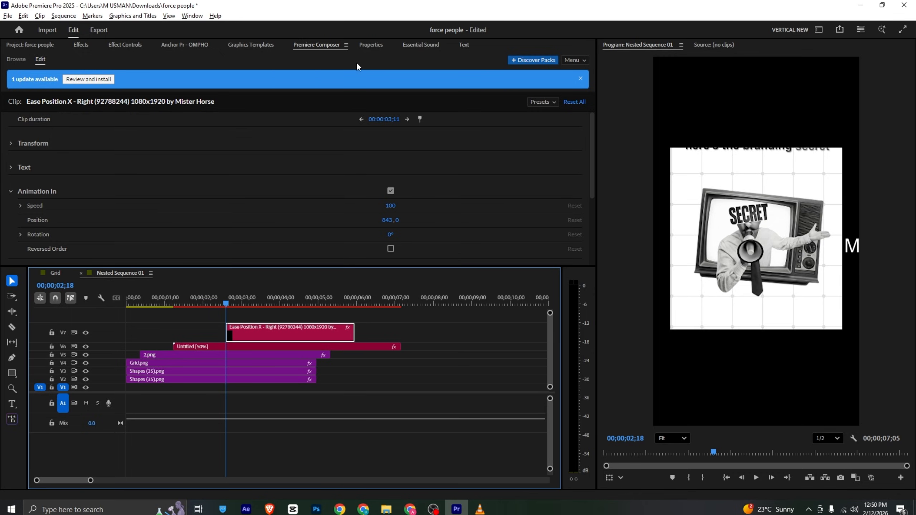
{"action": "left_click", "coordinate": [371, 44]}
{"action": "scroll", "coordinate": [130, 136], "scroll_direction": "down", "scroll_amount": 5}
{"action": "left_click", "coordinate": [75, 155]}
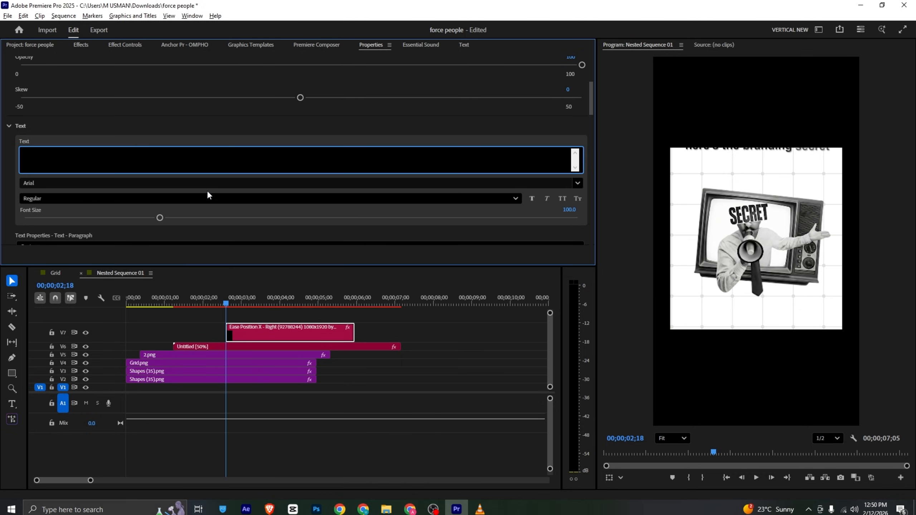
{"action": "left_click", "coordinate": [172, 123]}
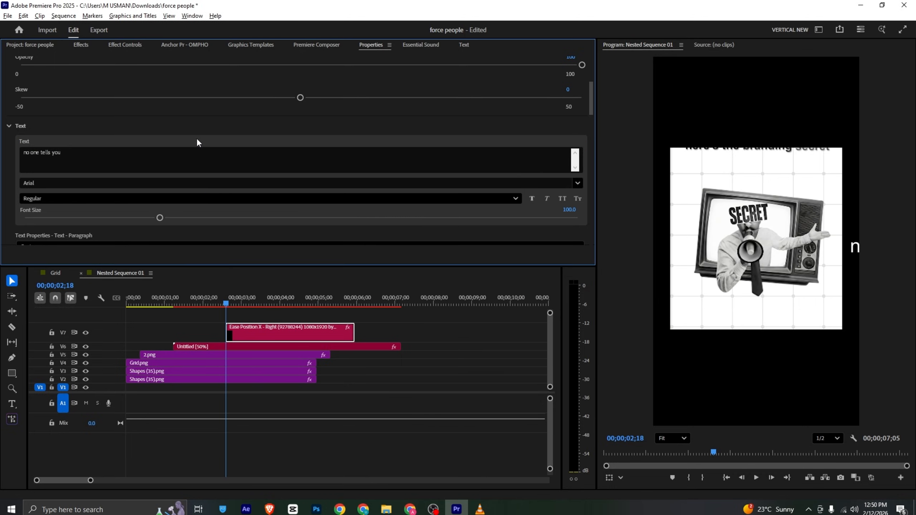
Change the "no one tells you" title's fill colour to black.
{"action": "scroll", "coordinate": [173, 140], "scroll_direction": "down", "scroll_amount": 4}
{"action": "scroll", "coordinate": [56, 185], "scroll_direction": "down", "scroll_amount": 2}
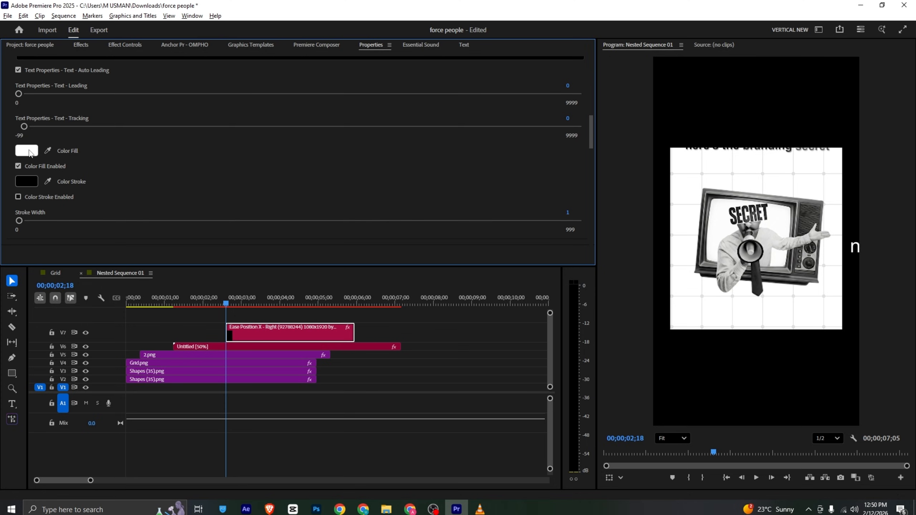
{"action": "left_click", "coordinate": [27, 151]}
{"action": "left_click_drag", "start_coordinate": [375, 236], "coordinate": [271, 152]}
{"action": "left_click", "coordinate": [529, 329]}
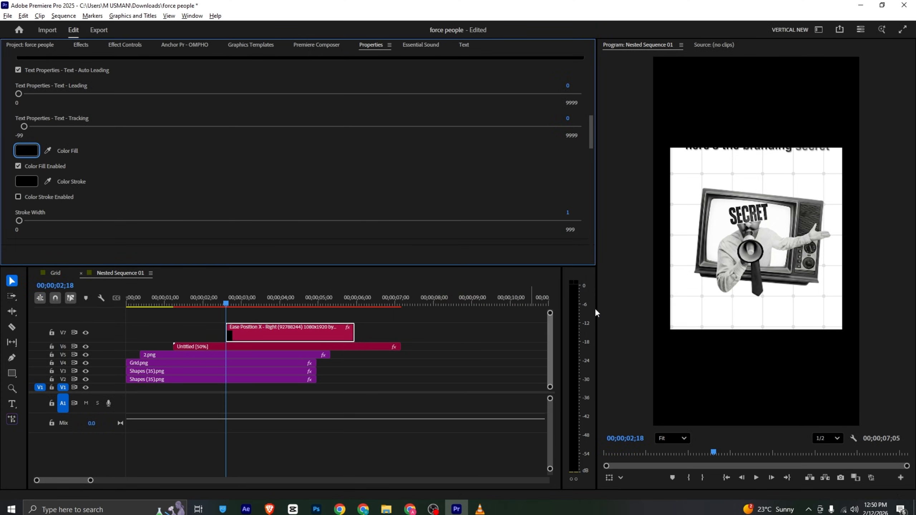
Make the fully revealed "no one tells you" title Bold and enlarge its font size to 123.9.
{"action": "left_click_drag", "start_coordinate": [240, 305], "coordinate": [269, 307]}
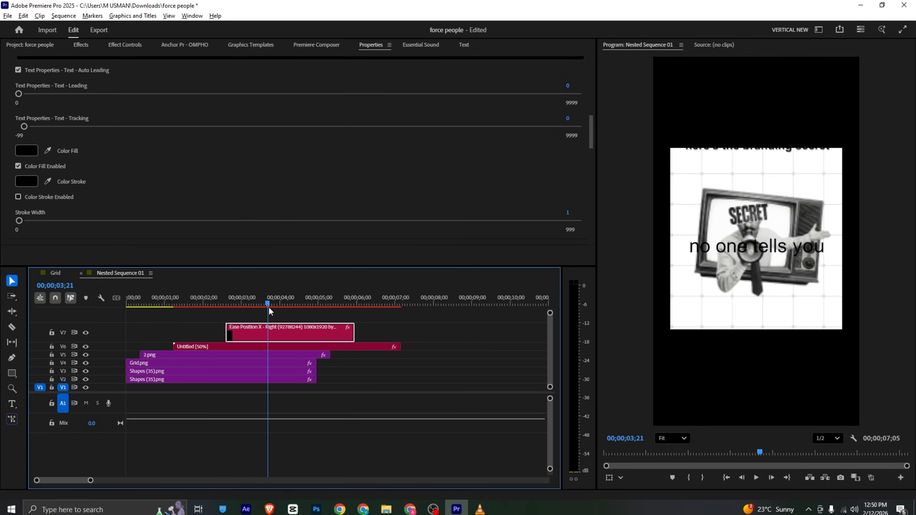
{"action": "left_click", "coordinate": [288, 301]}
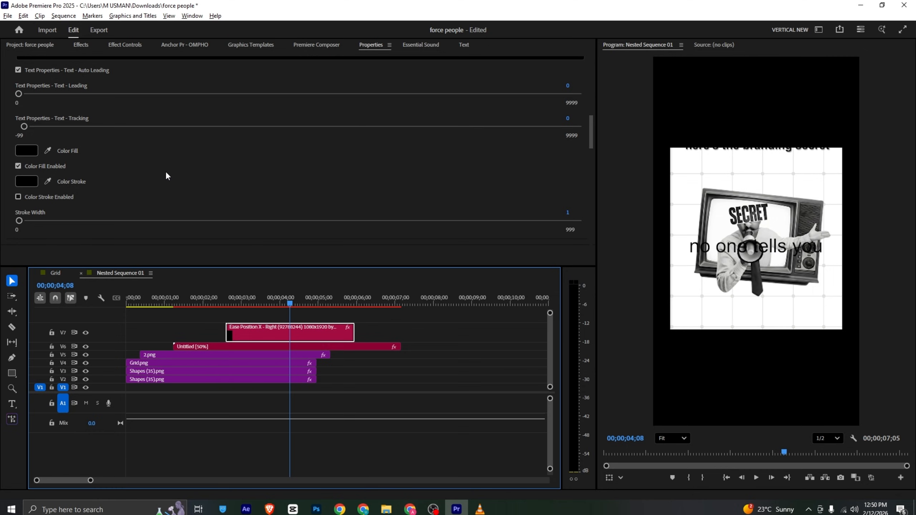
{"action": "scroll", "coordinate": [243, 123], "scroll_direction": "up", "scroll_amount": 5}
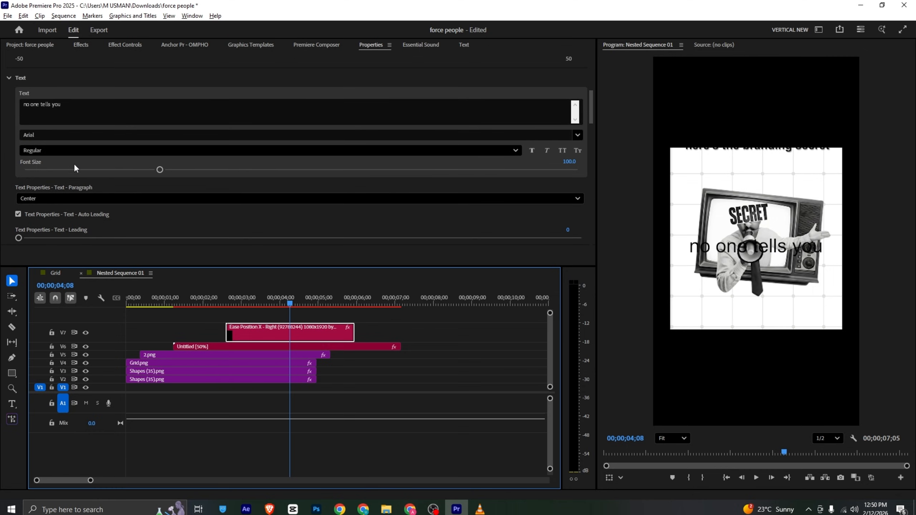
{"action": "left_click", "coordinate": [52, 151]}
{"action": "left_click", "coordinate": [55, 188]}
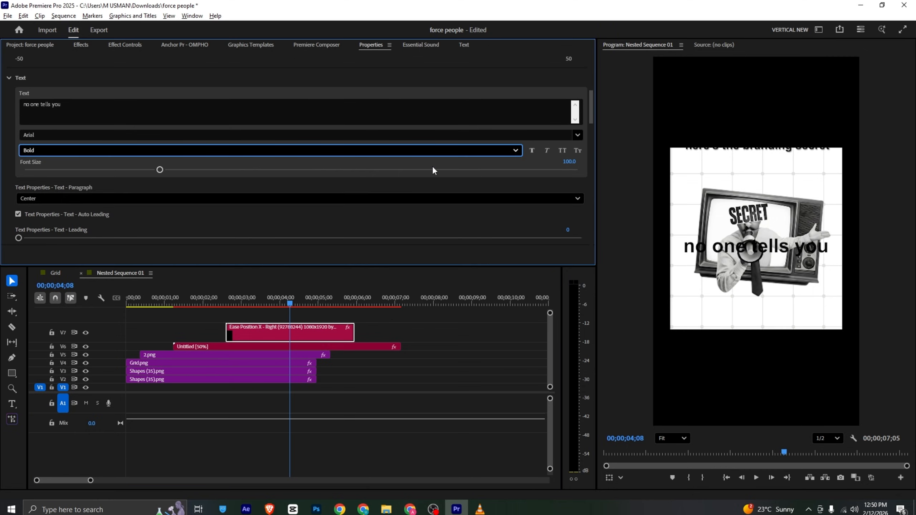
{"action": "left_click", "coordinate": [206, 170]}
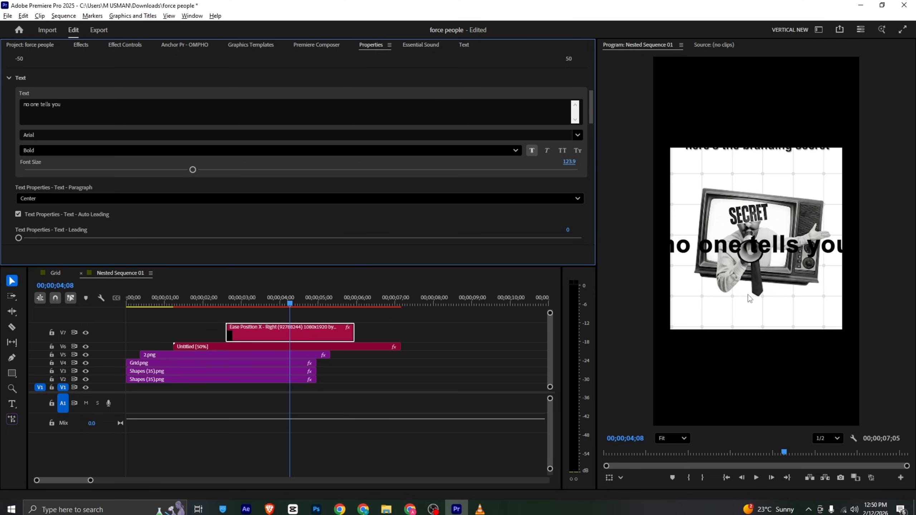
Place the "no one tells you" title directly beneath the first caption line, above the TV, and reduce its font size slightly.
{"action": "left_click", "coordinate": [770, 257]}
{"action": "left_click_drag", "start_coordinate": [772, 256], "coordinate": [759, 170]}
{"action": "left_click", "coordinate": [179, 169]}
{"action": "left_click", "coordinate": [53, 50]}
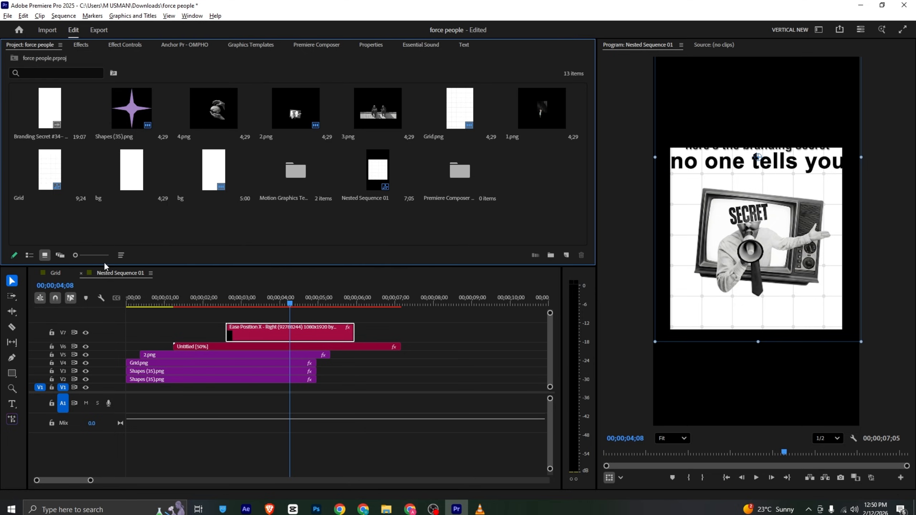
Play both caption lines in the Grid sequence from around 00;00;02;05 and save the project.
{"action": "left_click", "coordinate": [55, 272]}
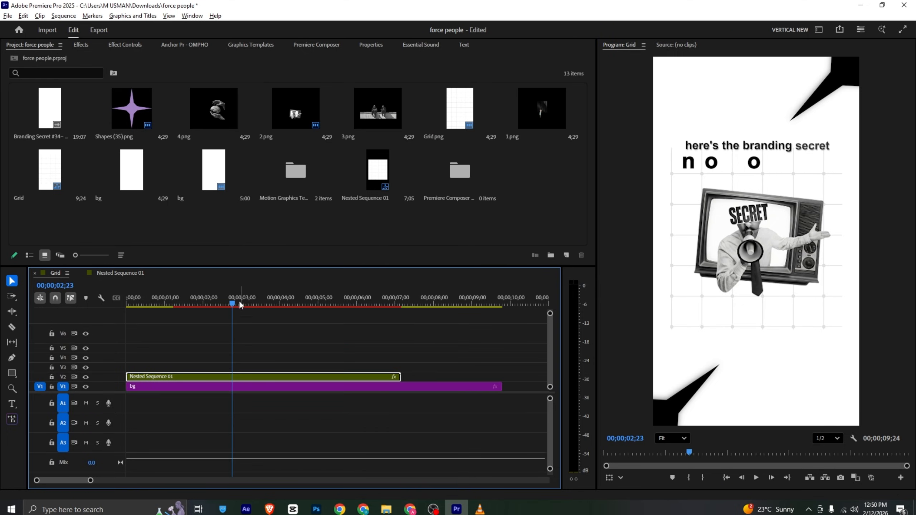
{"action": "left_click_drag", "start_coordinate": [235, 300], "coordinate": [210, 300]}
{"action": "key", "text": "space"}
{"action": "key", "text": "space"}
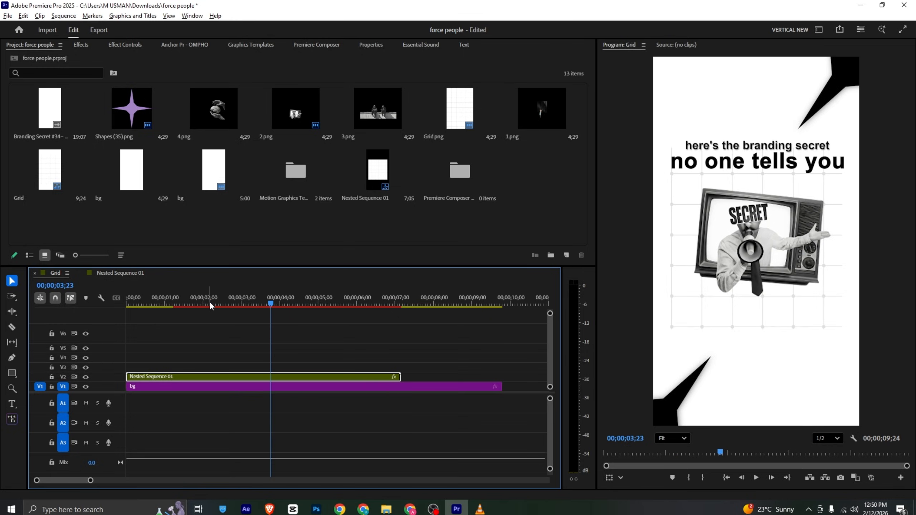
{"action": "key", "text": "ctrl+s"}
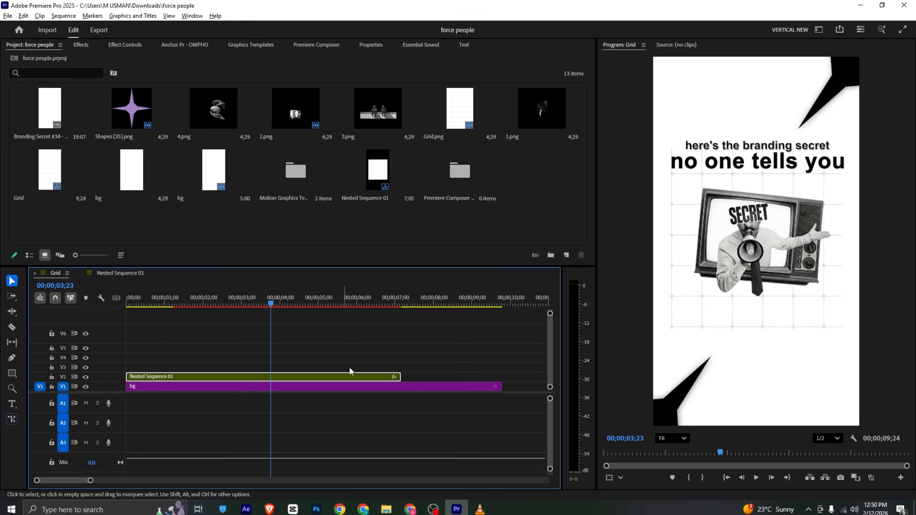
Examine the transition to the "your brand" scene in the reference video in VLC.
{"action": "left_click", "coordinate": [479, 508]}
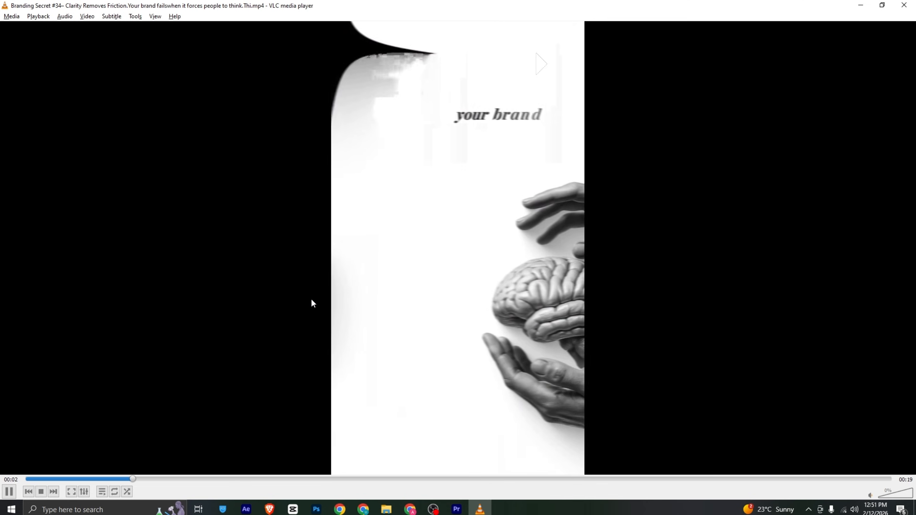
{"action": "key", "text": "space"}
{"action": "left_click", "coordinate": [457, 508]}
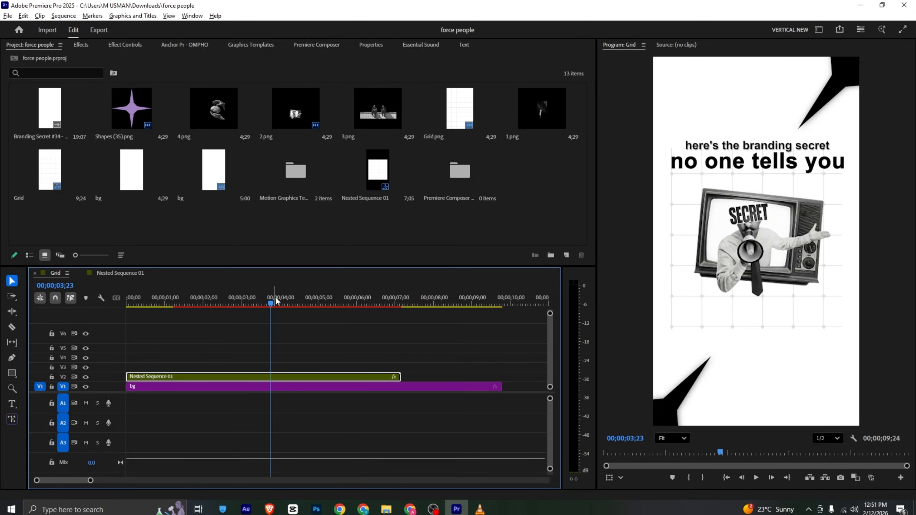
Keyframe the nested clip's horizontal position from 540 about one second earlier to -795 at 00;00;04;24, sliding it out of frame.
{"action": "left_click_drag", "start_coordinate": [275, 301], "coordinate": [310, 297]}
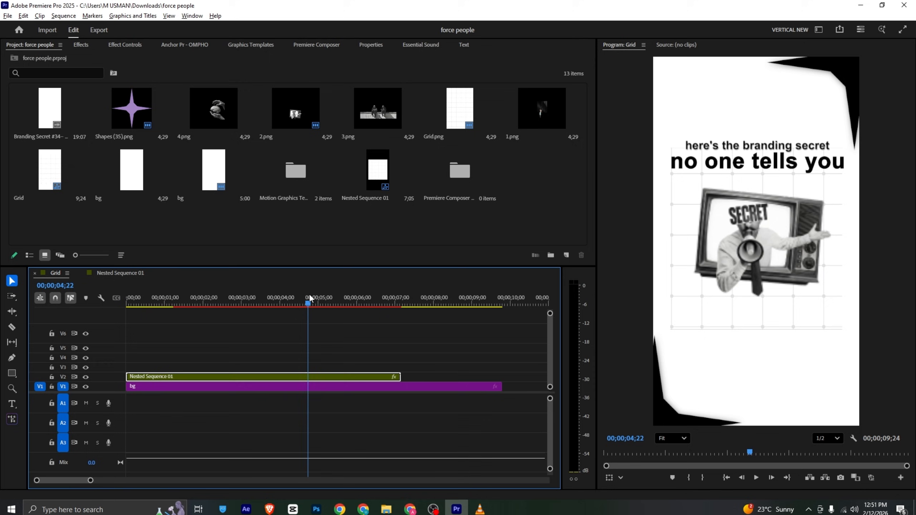
{"action": "left_click", "coordinate": [130, 46]}
{"action": "left_click", "coordinate": [29, 95]}
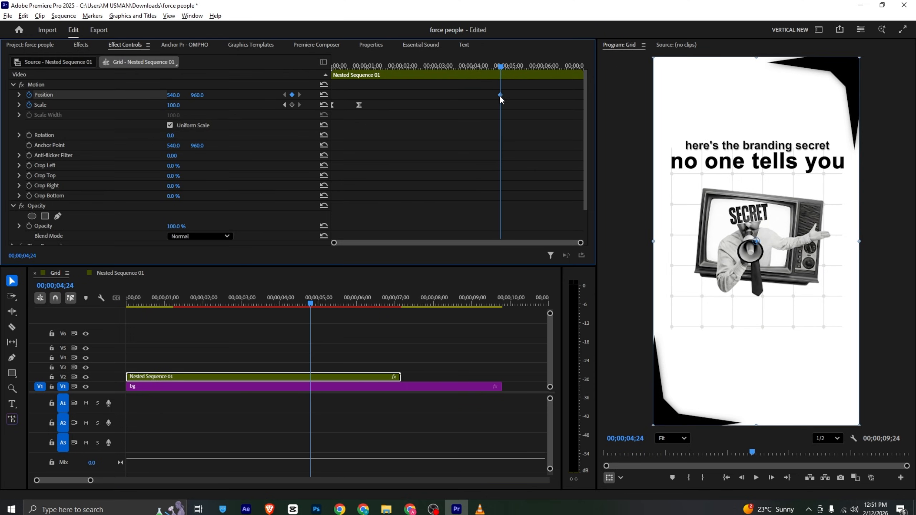
{"action": "left_click_drag", "start_coordinate": [500, 95], "coordinate": [465, 94]}
{"action": "left_click_drag", "start_coordinate": [172, 97], "coordinate": [118, 97]}
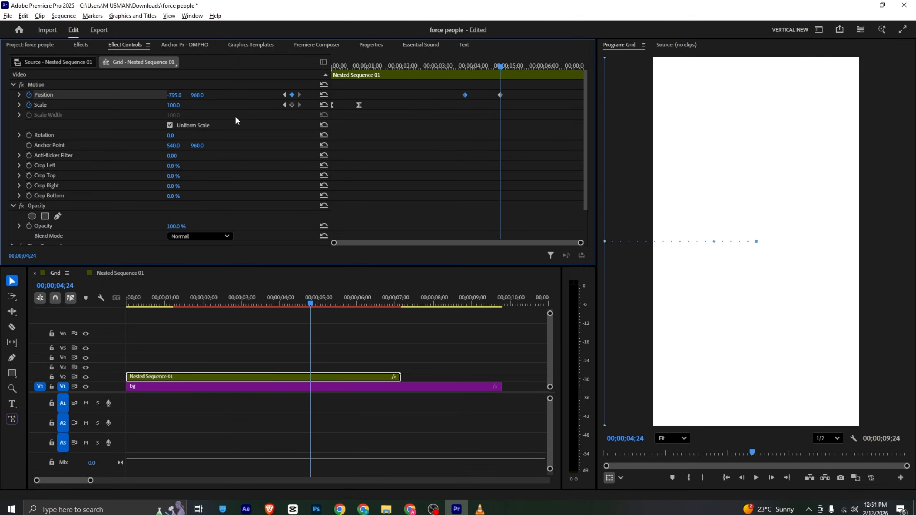
Save the project, apply Ease In to both Position keyframes of the nested clip and expand their velocity graph.
{"action": "key", "text": "ctrl+s"}
{"action": "left_click_drag", "start_coordinate": [510, 79], "coordinate": [422, 87]}
{"action": "right_click", "coordinate": [501, 95]}
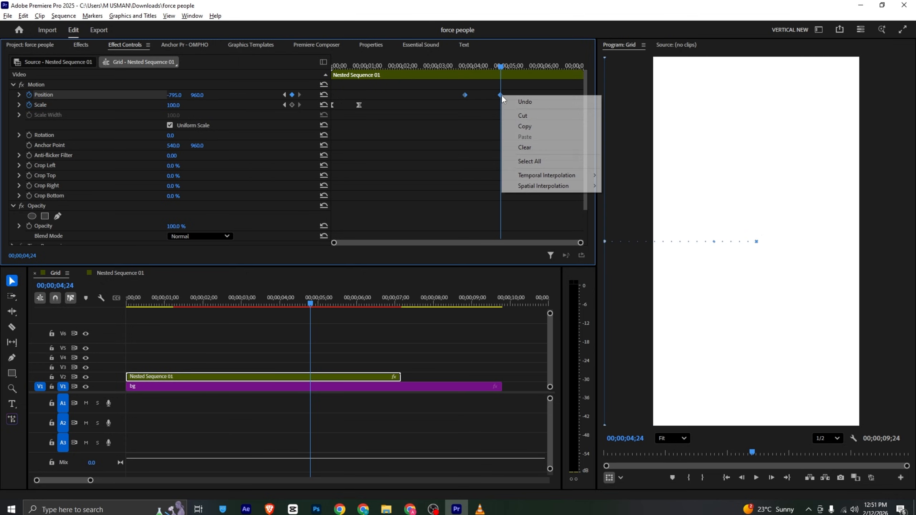
{"action": "left_click", "coordinate": [626, 231]}
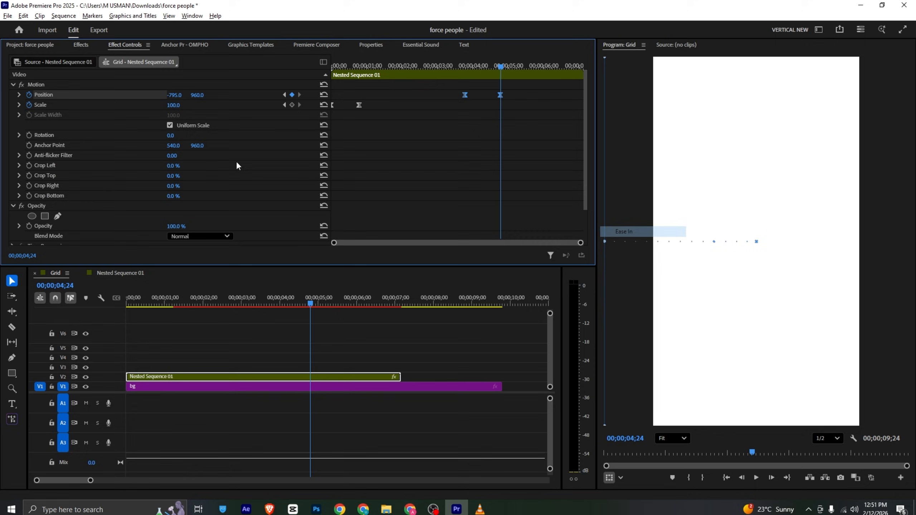
{"action": "left_click", "coordinate": [19, 94]}
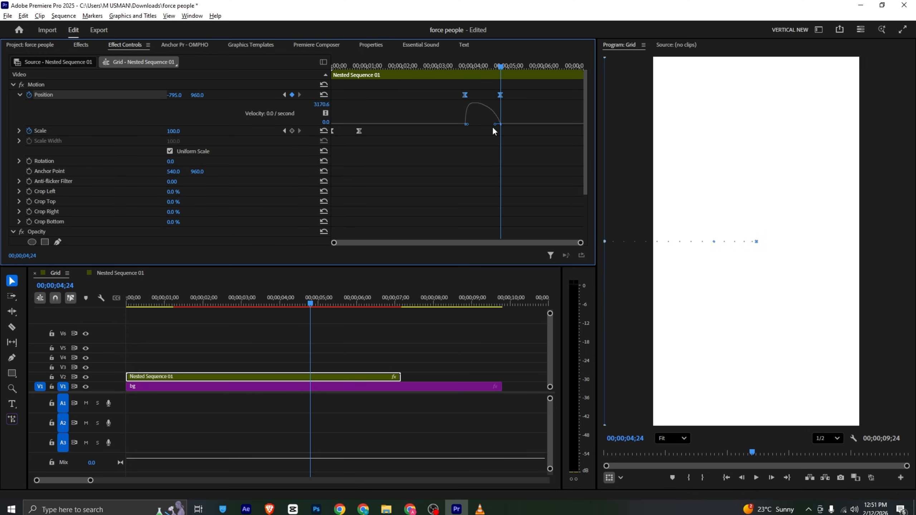
Steepen the start of the nested clip's Position velocity curve and play the slide-out from about 00;00;03;23.
{"action": "left_click_drag", "start_coordinate": [463, 64], "coordinate": [457, 63]}
{"action": "key", "text": "space"}
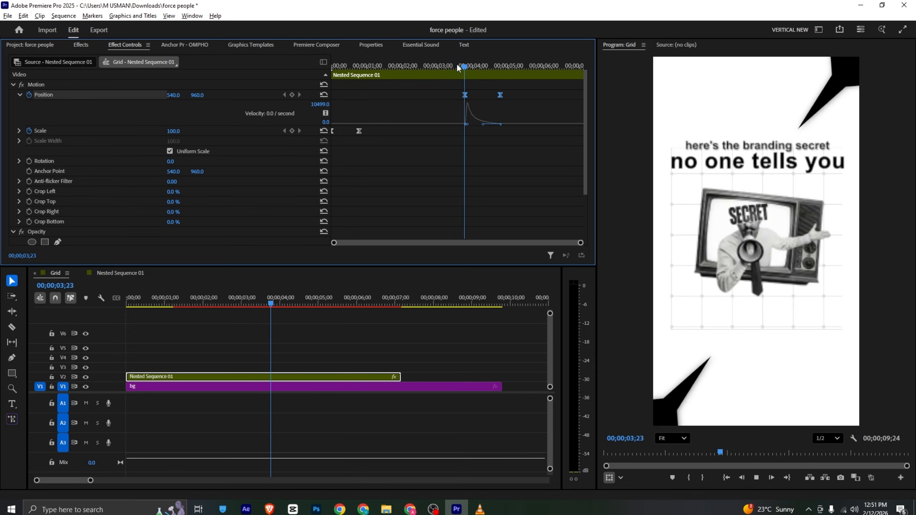
{"action": "key", "text": "space"}
Place 4.png on V3 at 00;00;04;15 and scale it to 285, using the reference video as a guide.
{"action": "left_click", "coordinate": [40, 45]}
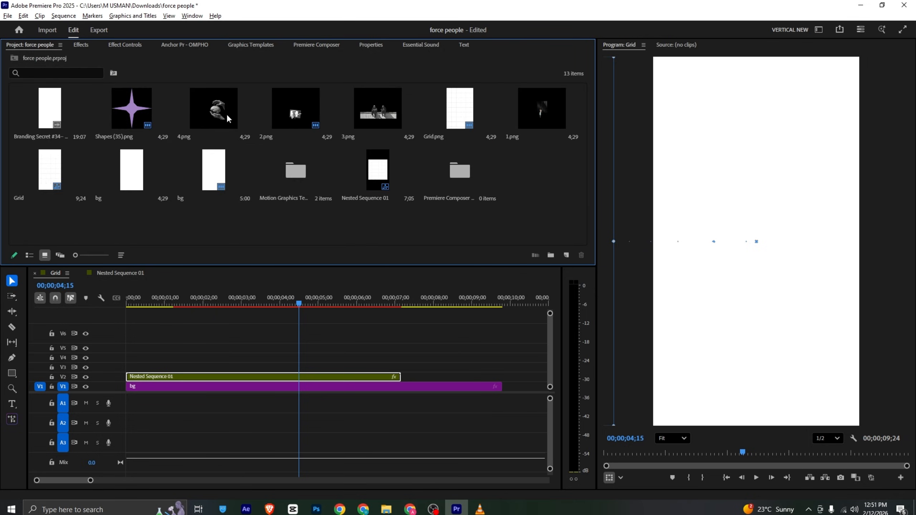
{"action": "left_click_drag", "start_coordinate": [235, 111], "coordinate": [305, 368]}
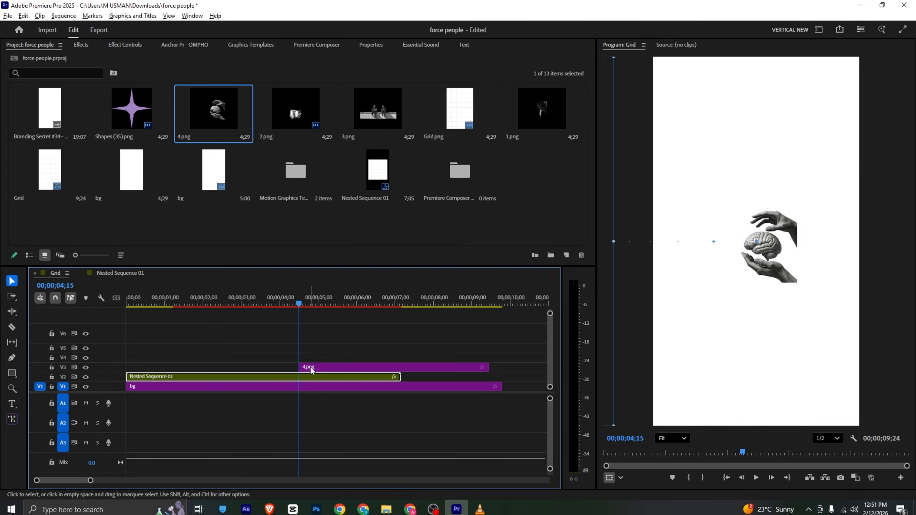
{"action": "left_click", "coordinate": [127, 45]}
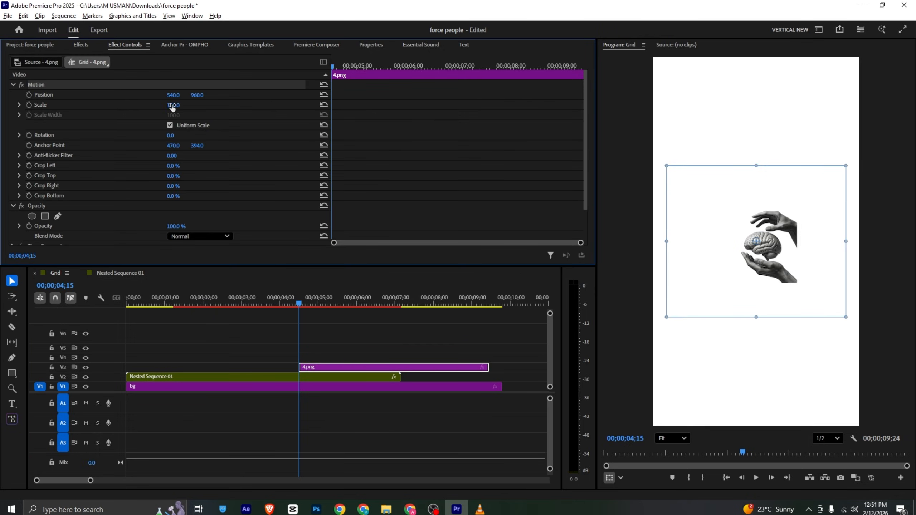
{"action": "key", "text": "alt+Tab"}
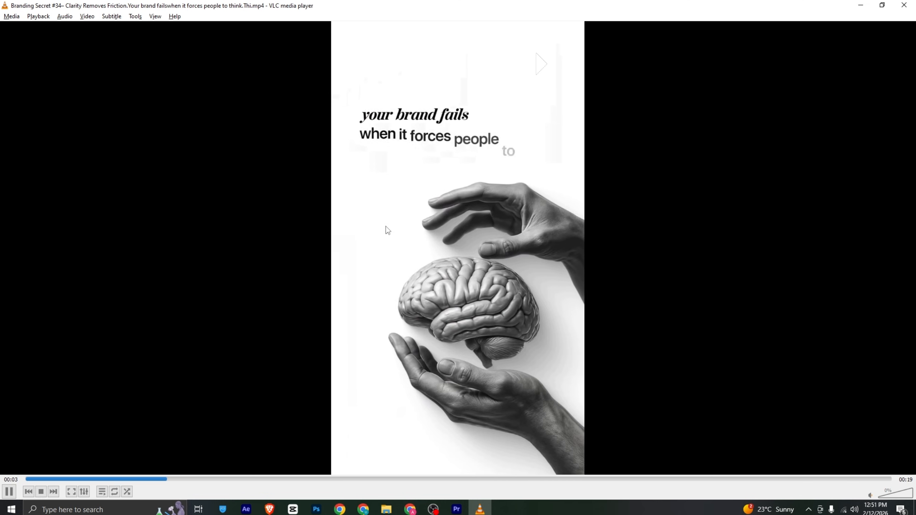
{"action": "key", "text": "alt+Tab"}
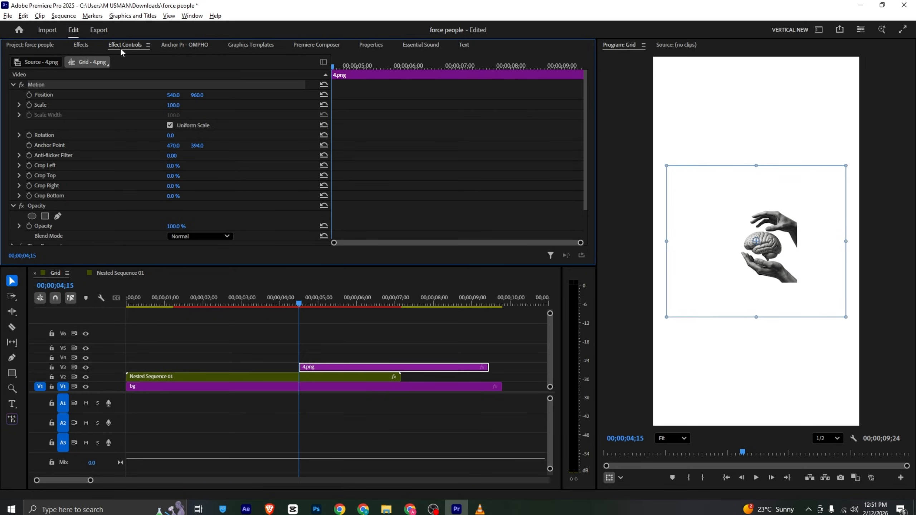
{"action": "left_click_drag", "start_coordinate": [172, 105], "coordinate": [180, 106]}
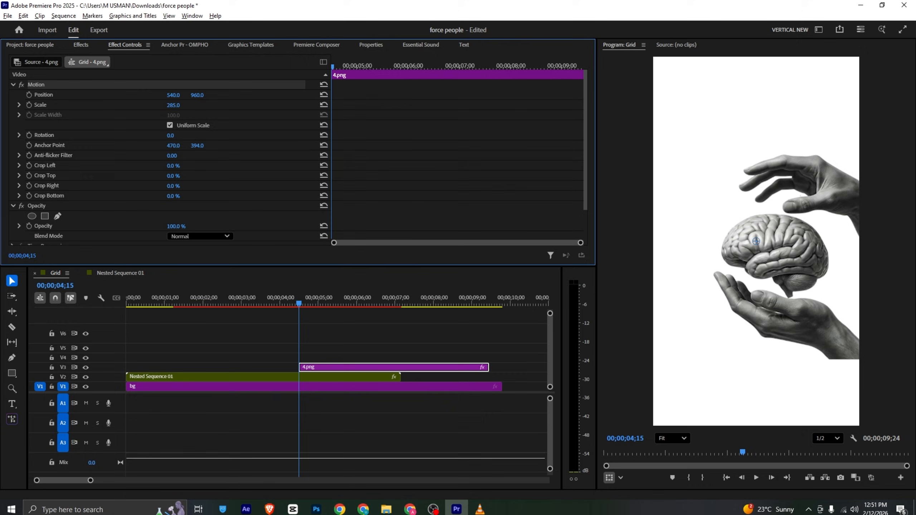
Match 4.png to the reference with scale 335, rotation -1.0° and position 512.5, 1025.0.
{"action": "key", "text": "alt+Tab"}
{"action": "key", "text": "alt+Tab"}
{"action": "left_click_drag", "start_coordinate": [710, 262], "coordinate": [716, 285]}
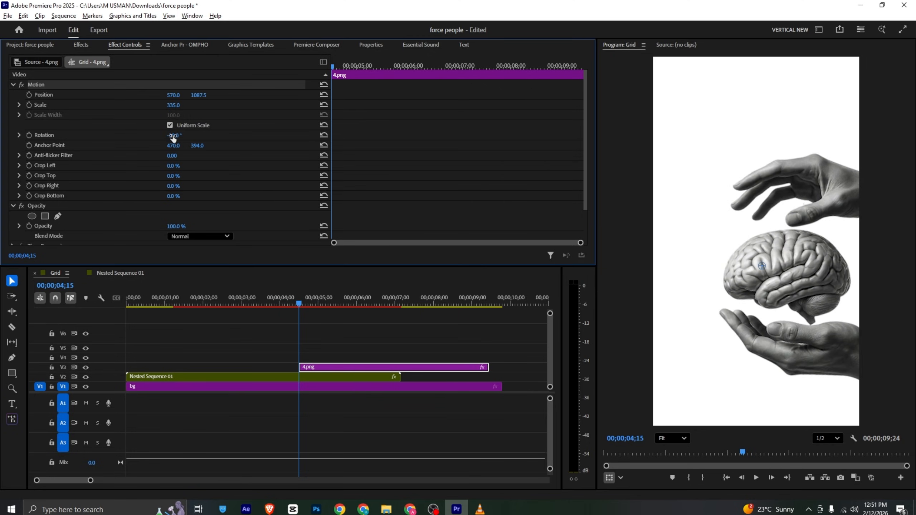
{"action": "left_click_drag", "start_coordinate": [173, 137], "coordinate": [176, 136]}
{"action": "mouse_move", "coordinate": [795, 277]}
{"action": "left_mouse_down"}
{"action": "mouse_move", "coordinate": [791, 264]}
{"action": "mouse_move", "coordinate": [777, 265]}
{"action": "mouse_move", "coordinate": [789, 266]}
{"action": "left_mouse_up"}
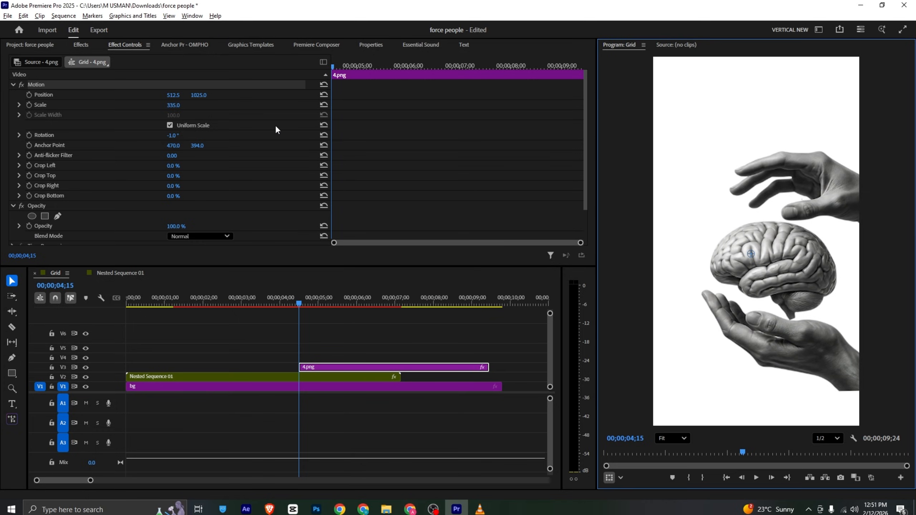
Check the reference caption, then copy the first Untitled caption clip from Nested Sequence 01 onto V4 of the Grid sequence at 00;00;04;15.
{"action": "key", "text": "alt+Tab"}
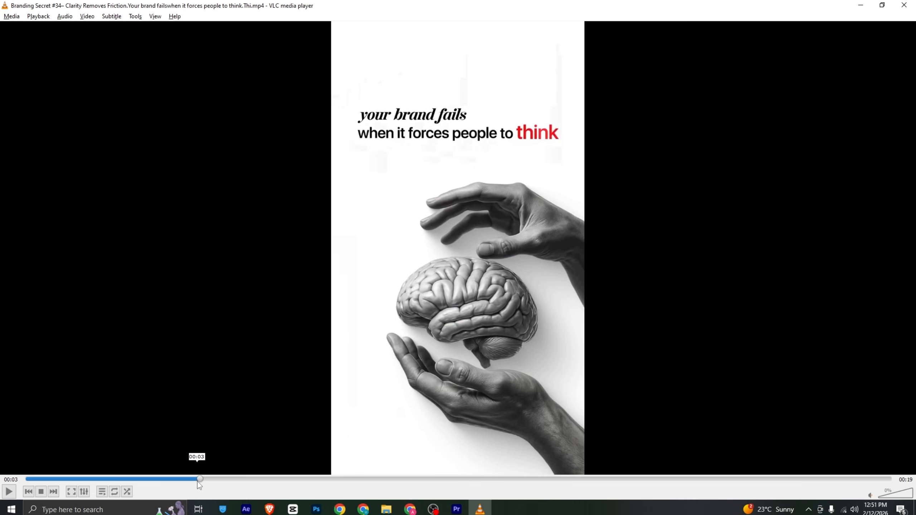
{"action": "mouse_move", "coordinate": [197, 482]}
{"action": "left_mouse_down"}
{"action": "mouse_move", "coordinate": [176, 482]}
{"action": "mouse_move", "coordinate": [201, 481]}
{"action": "left_mouse_up"}
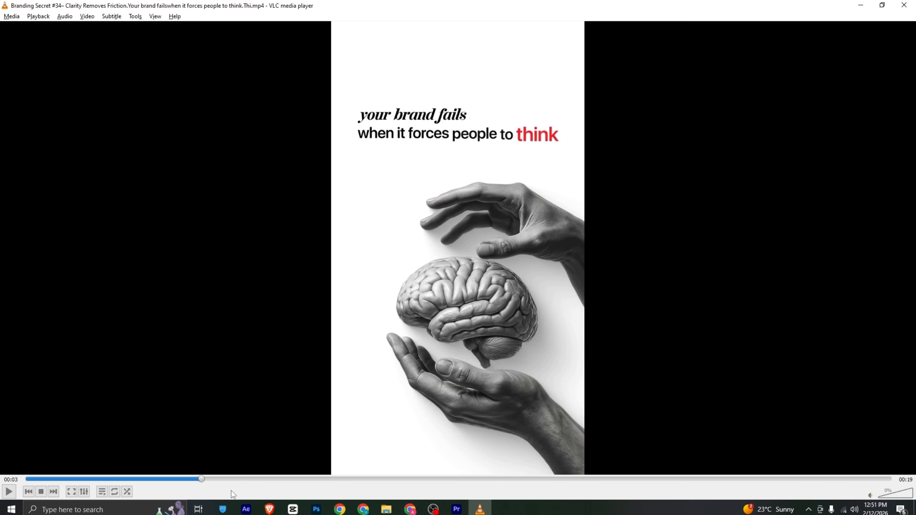
{"action": "left_click", "coordinate": [456, 509]}
{"action": "left_click", "coordinate": [123, 273]}
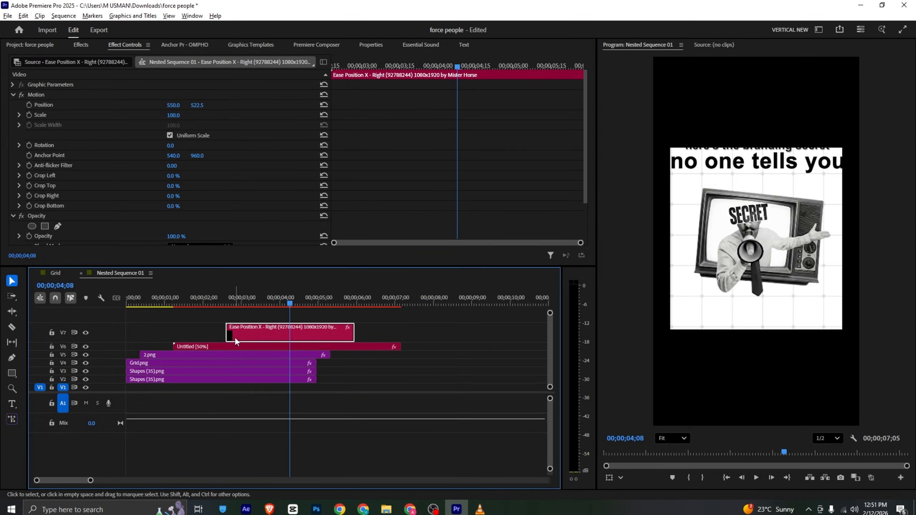
{"action": "left_click", "coordinate": [199, 352]}
{"action": "left_click", "coordinate": [181, 346]}
{"action": "left_click_drag", "start_coordinate": [183, 349], "coordinate": [311, 358]}
Lower 4.png to vertical position 1222.0, comparing its placement with the reference video.
{"action": "key", "text": "alt+Tab"}
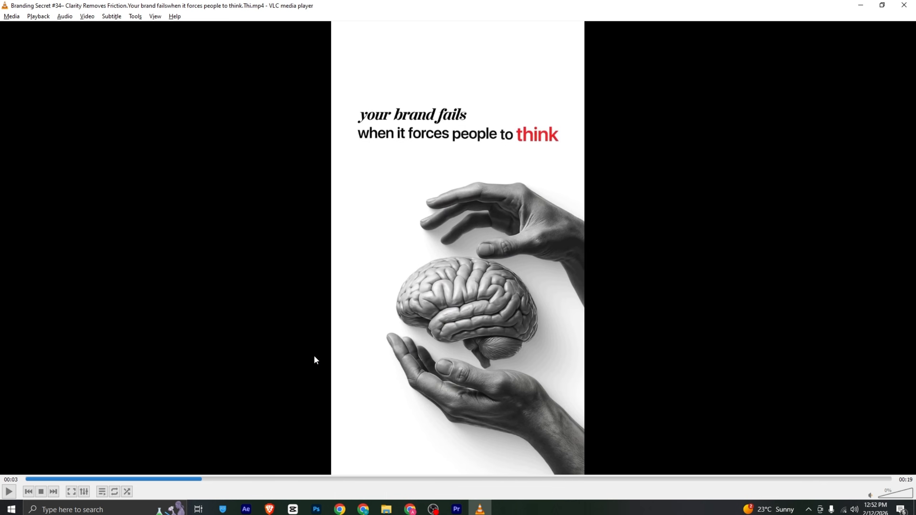
{"action": "key", "text": "alt+Tab"}
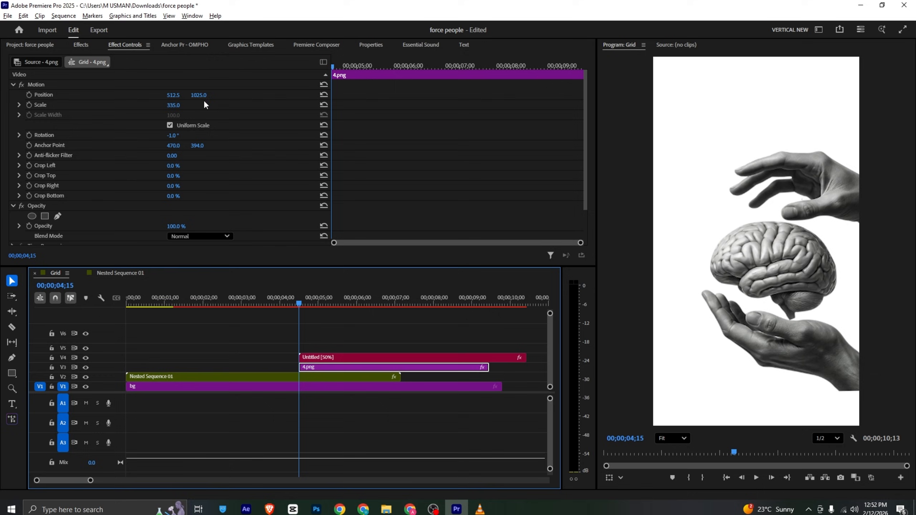
{"action": "left_click_drag", "start_coordinate": [198, 95], "coordinate": [229, 97]}
{"action": "key", "text": "alt+Tab"}
{"action": "key", "text": "alt+Tab"}
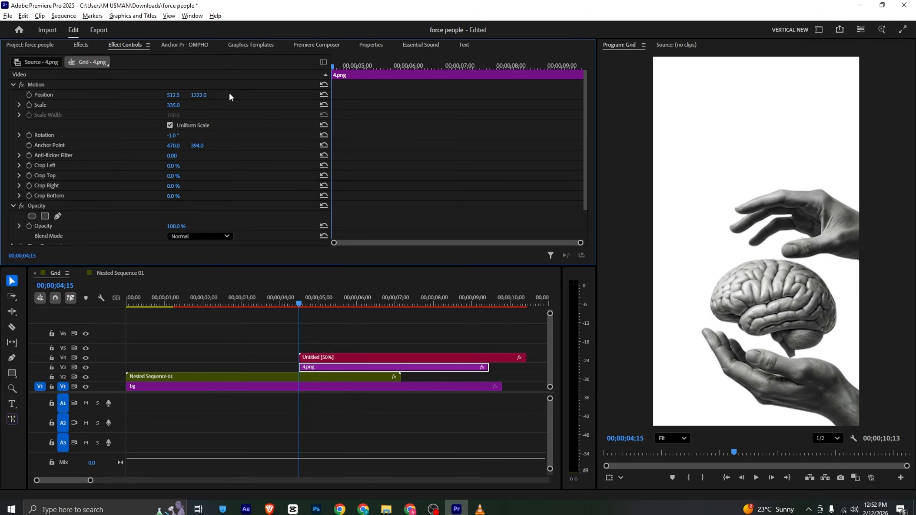
Replace the V4 caption's text with the reference line "when it forces people to think" and show it at 00;00;06;22.
{"action": "key", "text": "alt+Tab"}
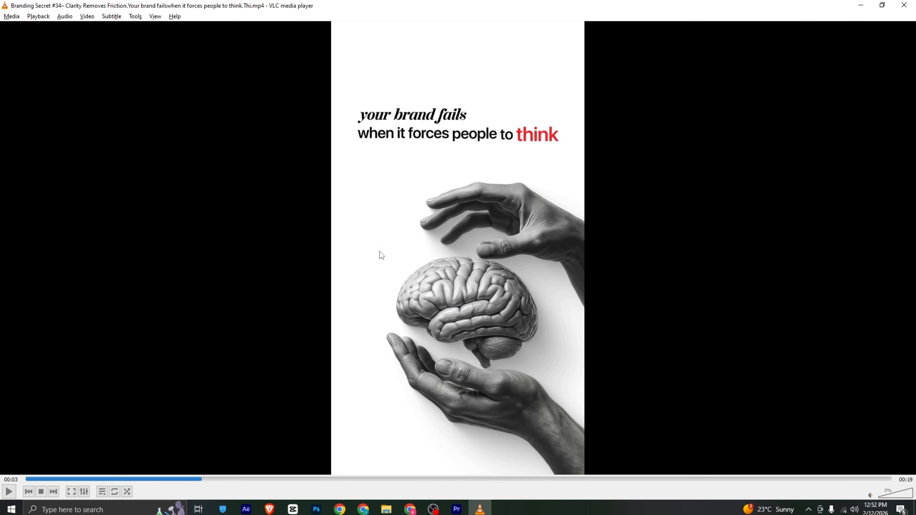
{"action": "left_click_drag", "start_coordinate": [193, 480], "coordinate": [176, 480]}
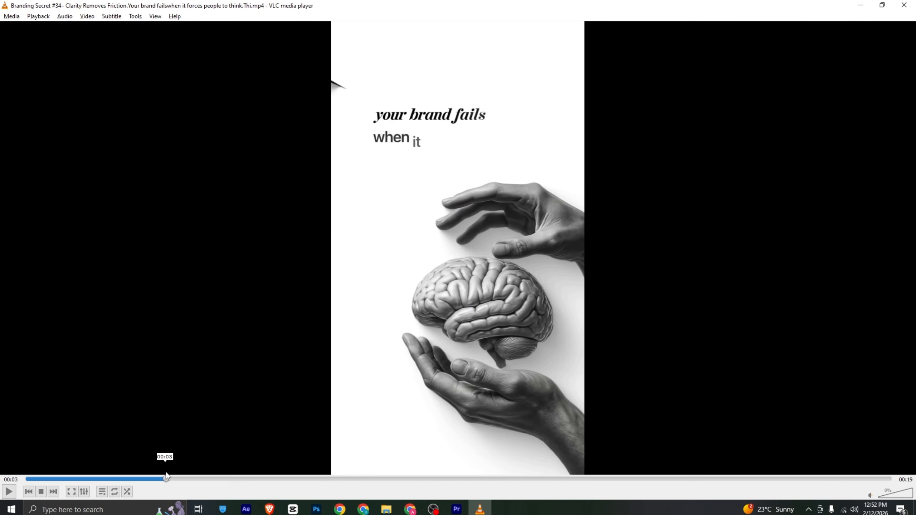
{"action": "key", "text": "alt+Tab"}
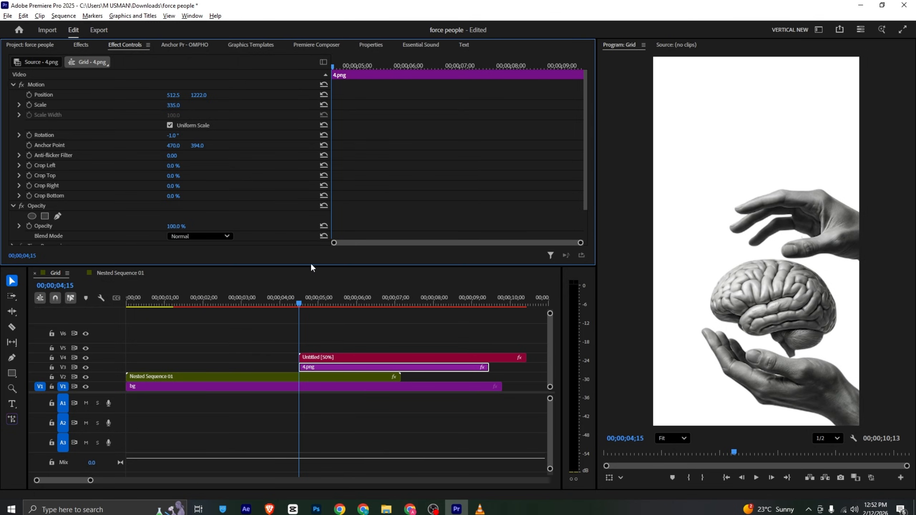
{"action": "left_click_drag", "start_coordinate": [299, 304], "coordinate": [321, 304]}
{"action": "left_click", "coordinate": [340, 357]}
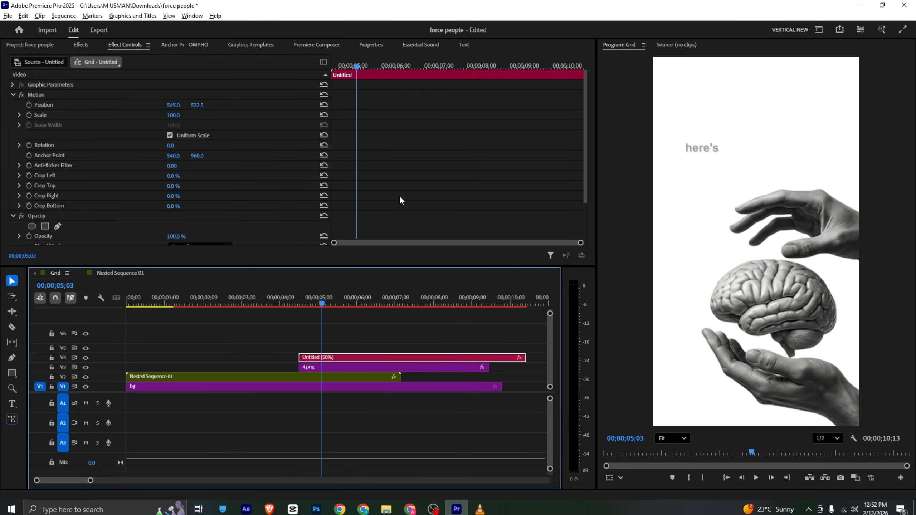
{"action": "key", "text": "alt+Tab"}
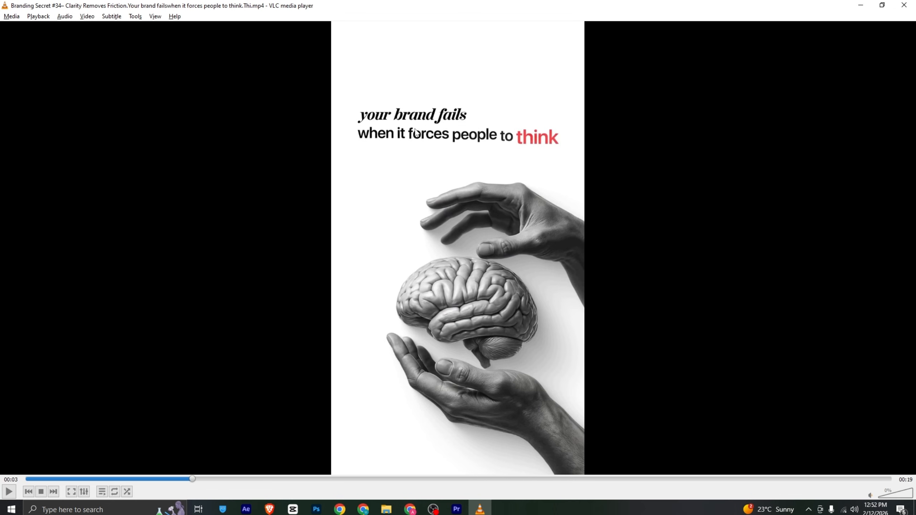
{"action": "key", "text": "alt+Tab"}
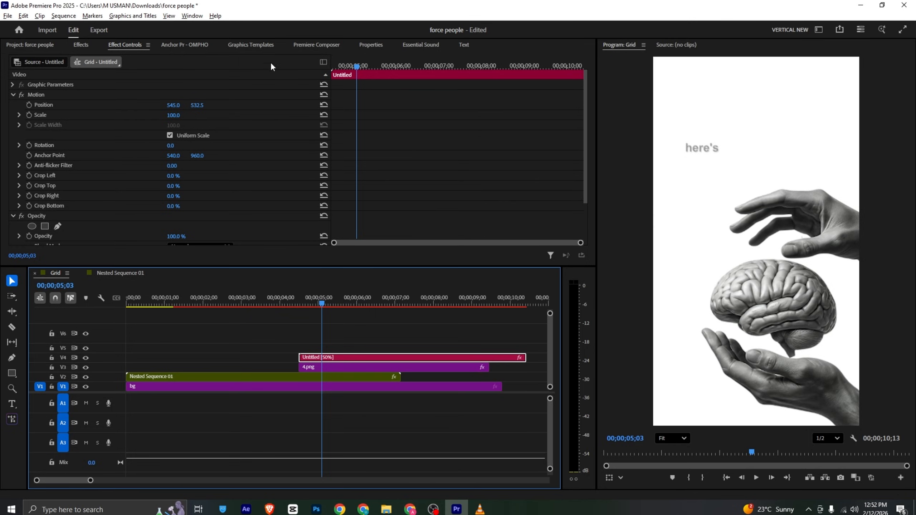
{"action": "left_click", "coordinate": [365, 48]}
{"action": "scroll", "coordinate": [101, 212], "scroll_direction": "up", "scroll_amount": 4}
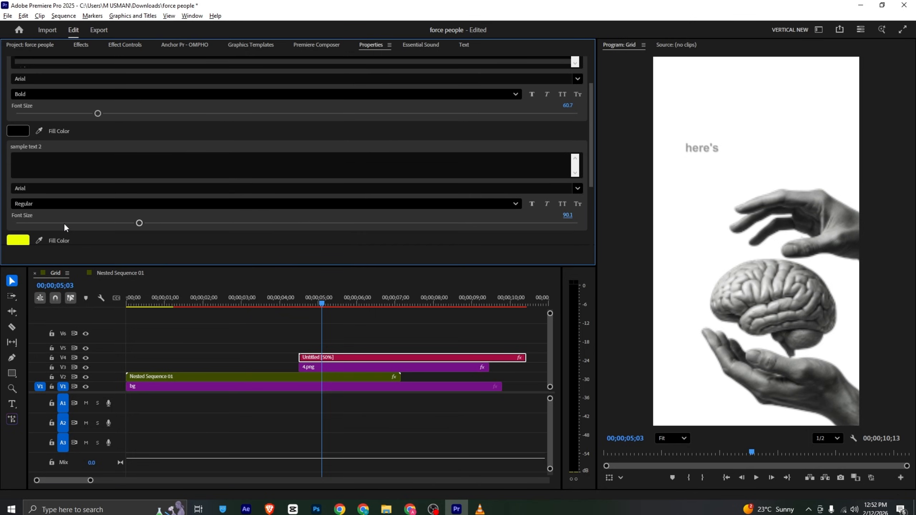
{"action": "scroll", "coordinate": [63, 222], "scroll_direction": "up", "scroll_amount": 2}
{"action": "left_click_drag", "start_coordinate": [334, 294], "coordinate": [384, 296]}
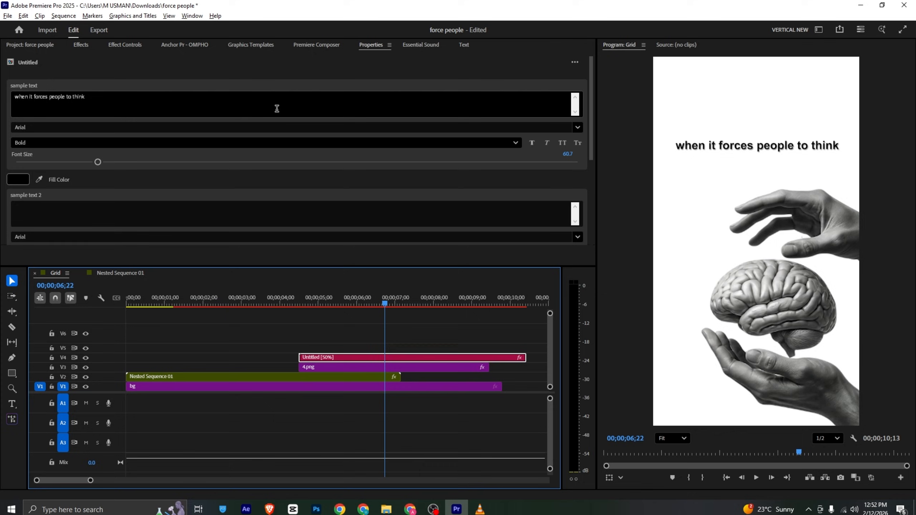
Set the V4 caption's font size to 62.7 and apply faux bold.
{"action": "left_click", "coordinate": [105, 163]}
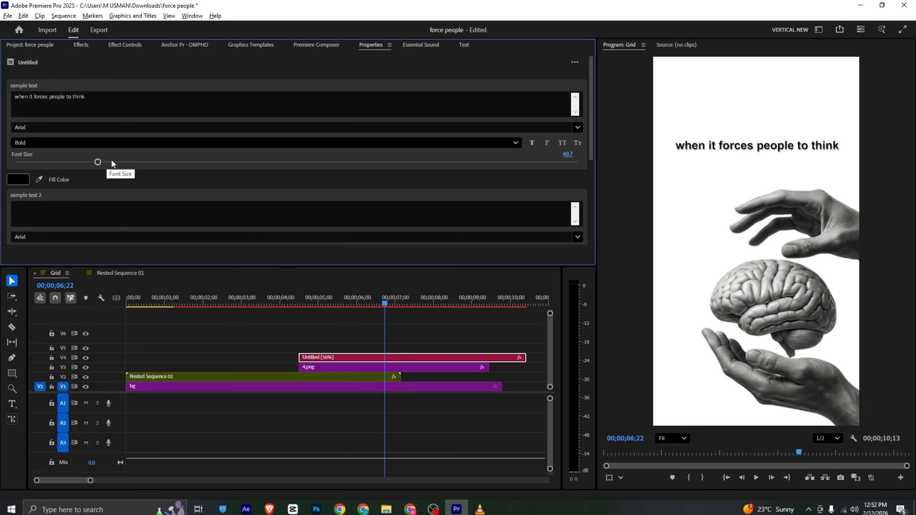
{"action": "key", "text": "alt+Tab"}
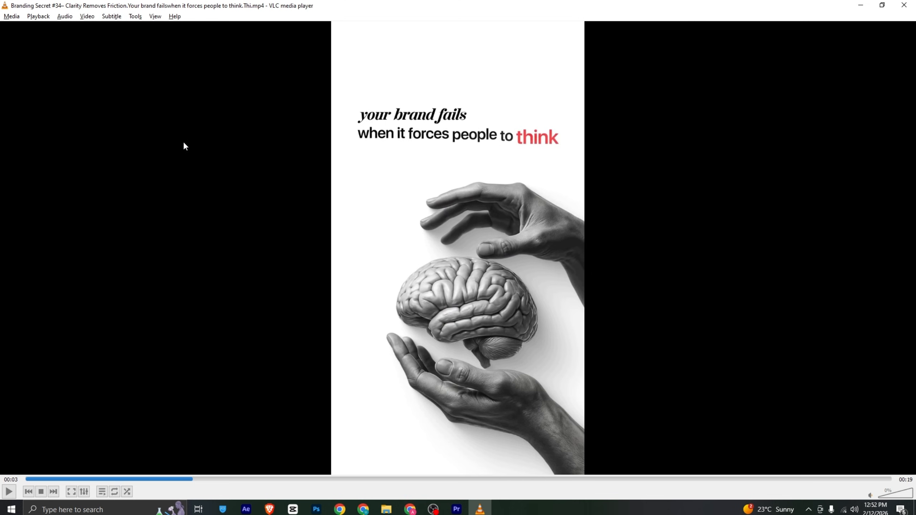
{"action": "key", "text": "alt+Tab"}
{"action": "left_click_drag", "start_coordinate": [105, 162], "coordinate": [96, 163]}
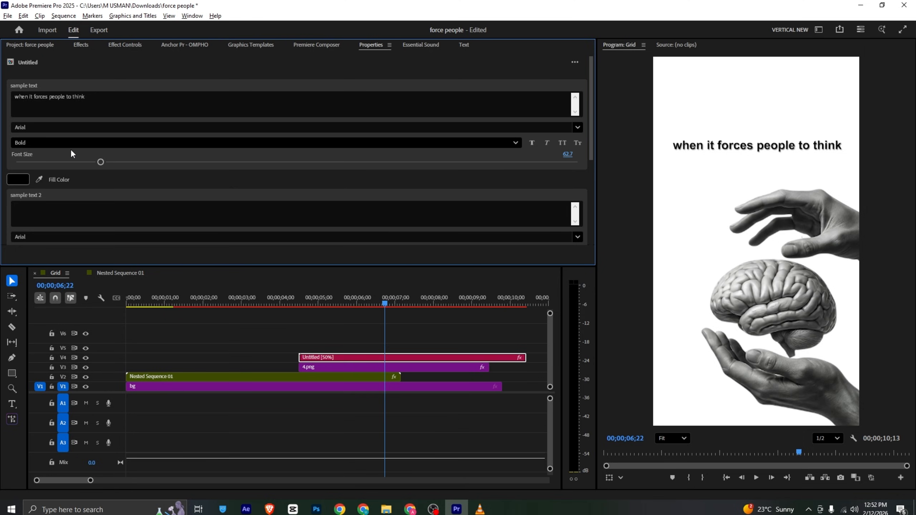
{"action": "left_click", "coordinate": [532, 143]}
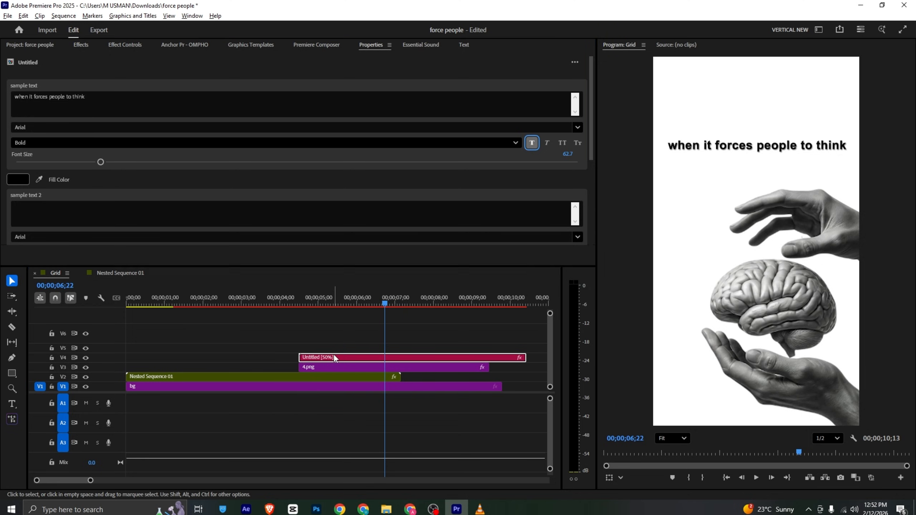
Duplicate the caption clip onto V5 and shorten the copy's text to "think".
{"action": "left_click_drag", "start_coordinate": [333, 355], "coordinate": [335, 347]}
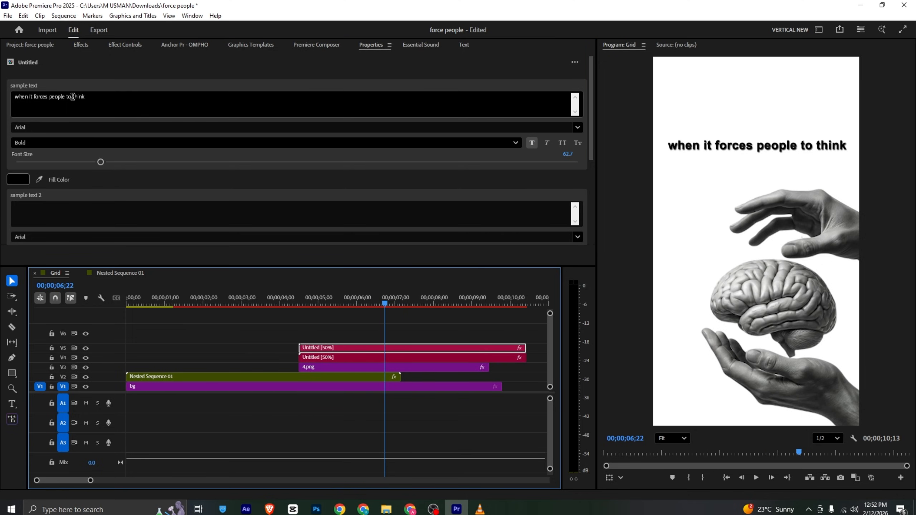
{"action": "left_click_drag", "start_coordinate": [75, 97], "coordinate": [2, 110]}
{"action": "key", "text": "BackSpace"}
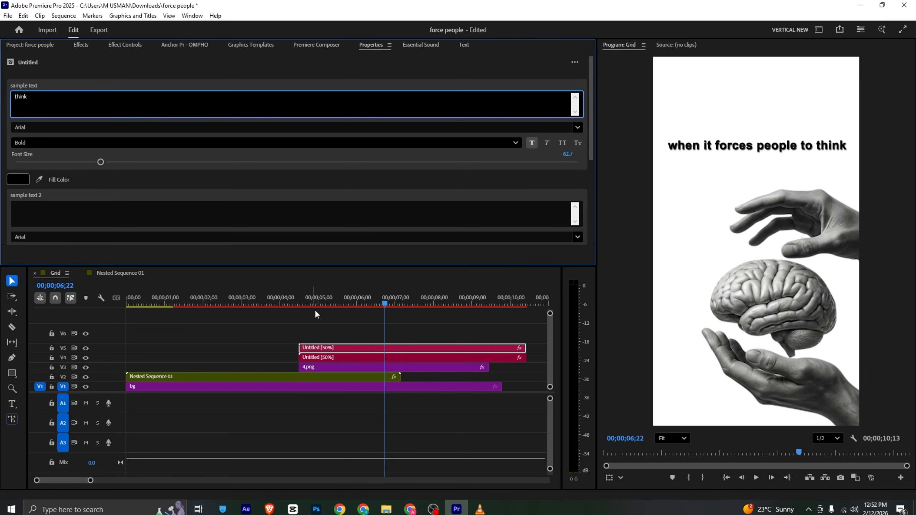
{"action": "left_click", "coordinate": [339, 357]}
{"action": "left_click", "coordinate": [87, 97]}
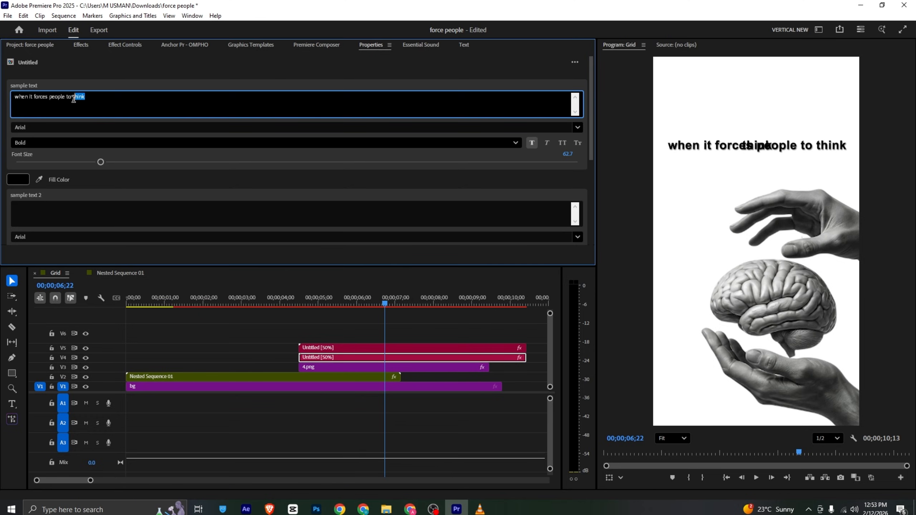
Set the fill color of the V5 "think" caption to red FF0000.
{"action": "left_click", "coordinate": [347, 346]}
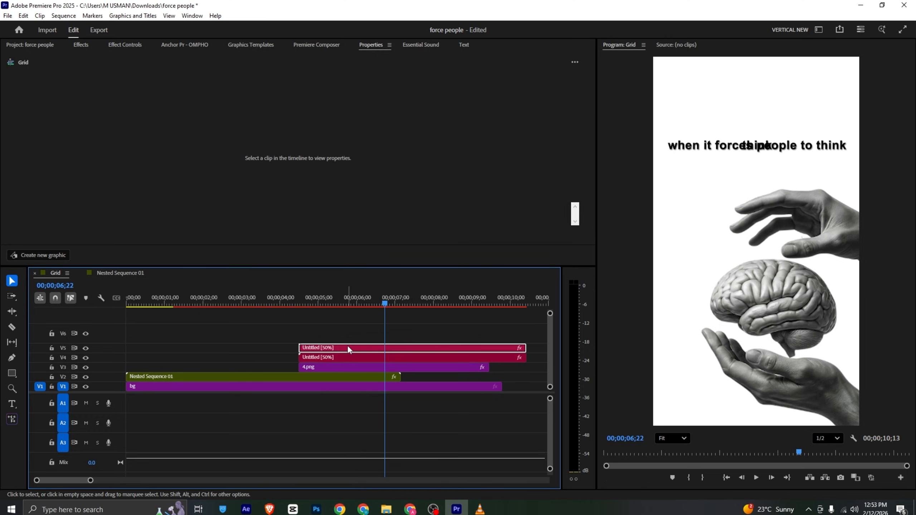
{"action": "left_click", "coordinate": [21, 180]}
{"action": "left_click_drag", "start_coordinate": [405, 272], "coordinate": [465, 303]}
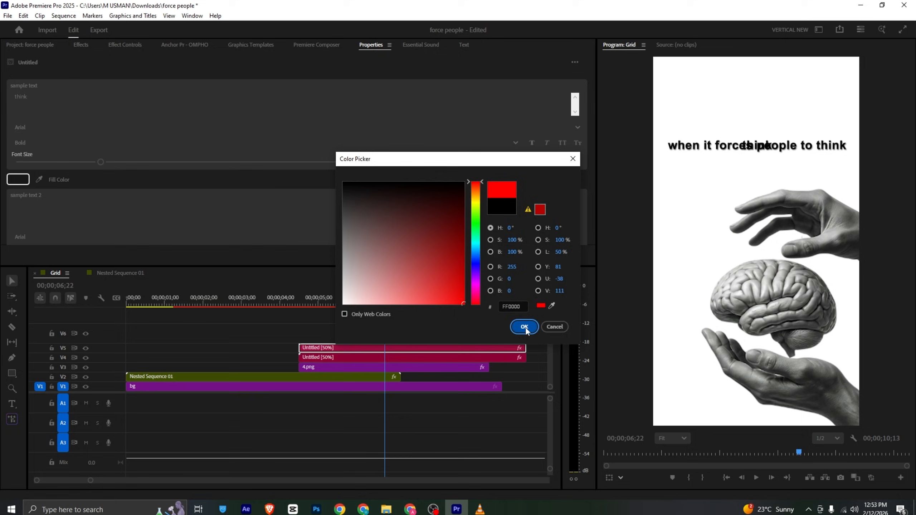
{"action": "left_click", "coordinate": [522, 326]}
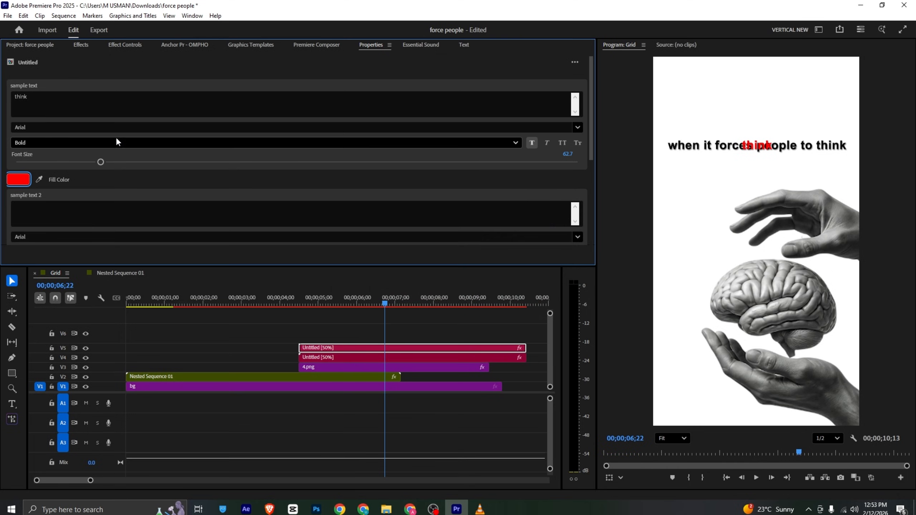
Move the red "think" over the last word of the line and delete that word from the V4 caption.
{"action": "left_click", "coordinate": [756, 151]}
{"action": "left_click_drag", "start_coordinate": [702, 188], "coordinate": [771, 188]}
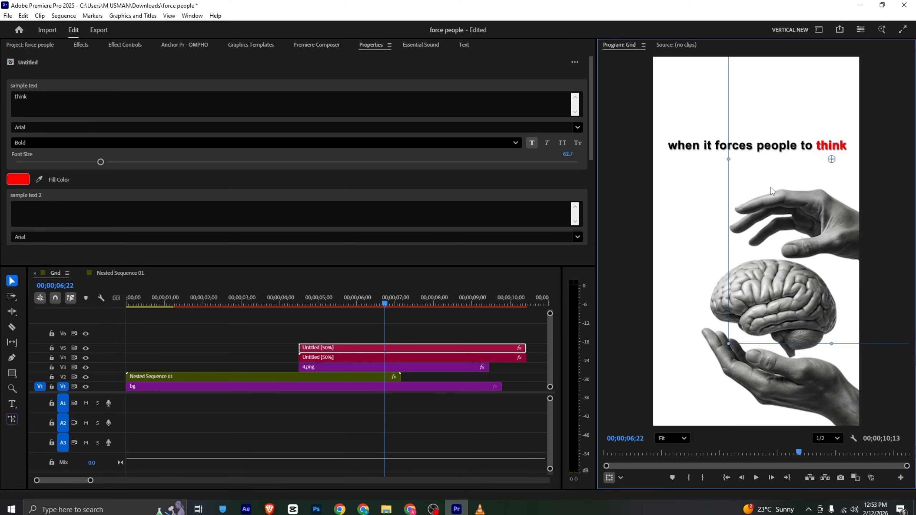
{"action": "left_click", "coordinate": [348, 357]}
{"action": "left_click", "coordinate": [85, 98]}
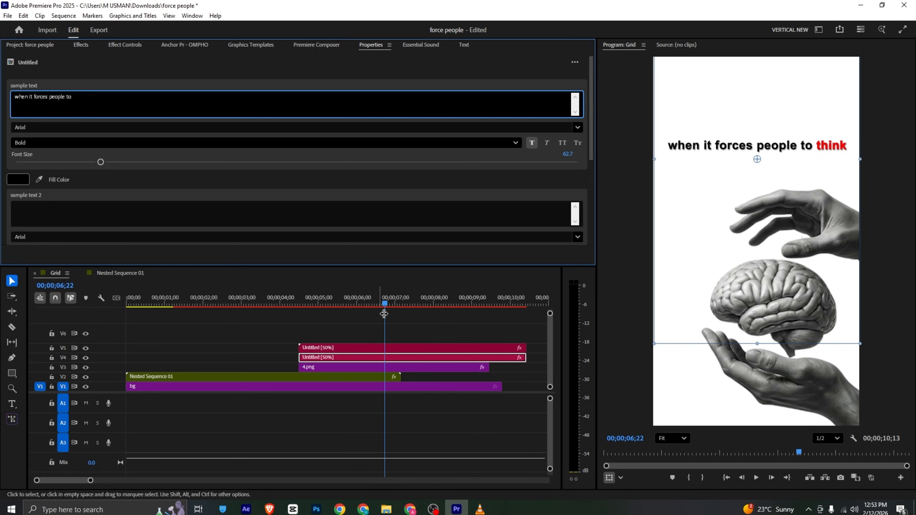
Shift the V4 caption left to an X position of 474.0, clear of the red "think".
{"action": "left_click", "coordinate": [400, 326]}
{"action": "left_click", "coordinate": [364, 351]}
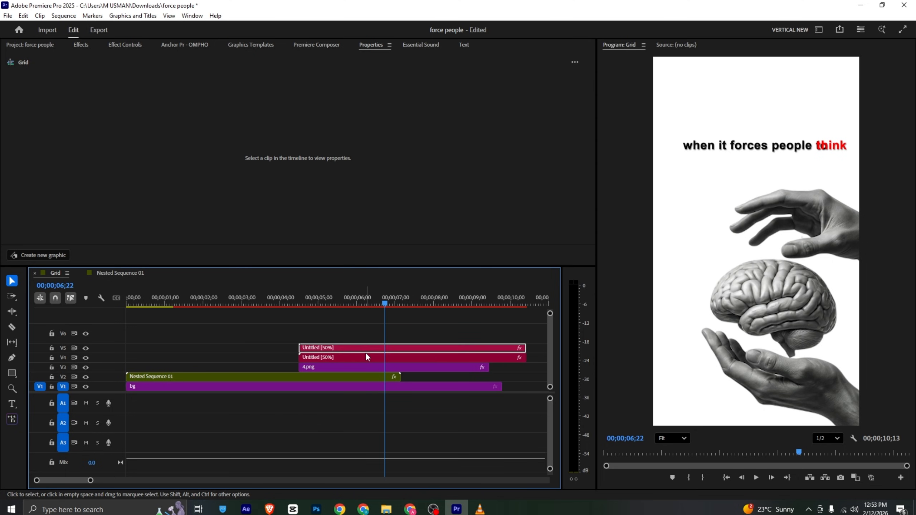
{"action": "left_click", "coordinate": [319, 356]}
{"action": "left_click", "coordinate": [125, 45]}
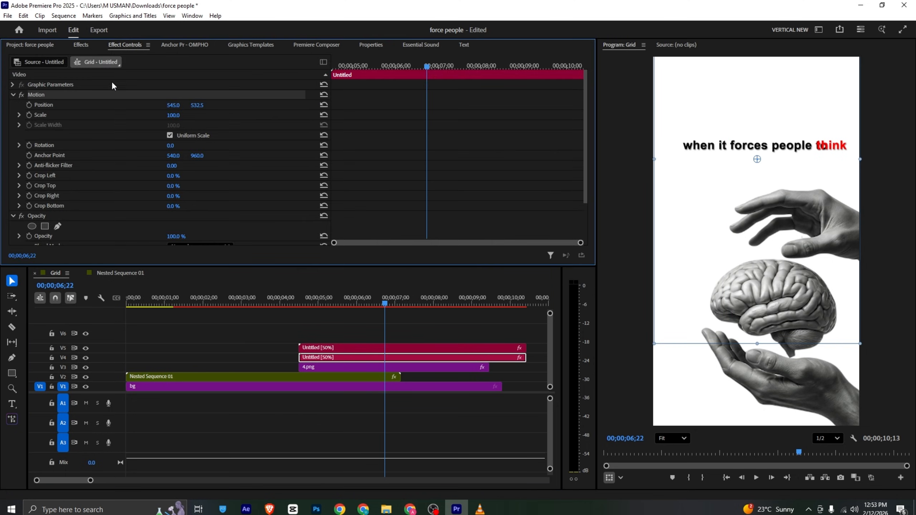
{"action": "left_click_drag", "start_coordinate": [181, 106], "coordinate": [154, 106]}
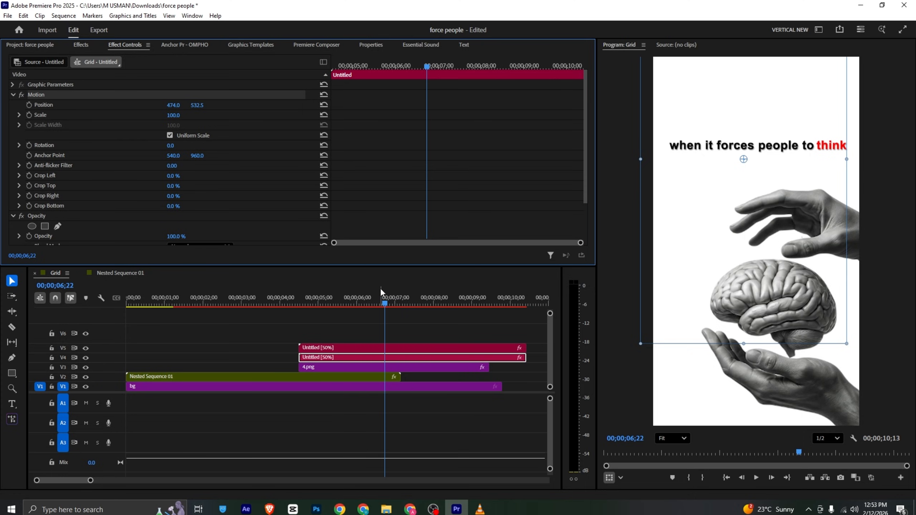
Delay the V5 "think" clip so it starts between 5 and 6 seconds, and check its appearance near 00;00;06;29.
{"action": "left_click_drag", "start_coordinate": [381, 293], "coordinate": [346, 295]}
{"action": "left_click_drag", "start_coordinate": [341, 347], "coordinate": [393, 348]}
{"action": "left_click_drag", "start_coordinate": [343, 301], "coordinate": [392, 298]}
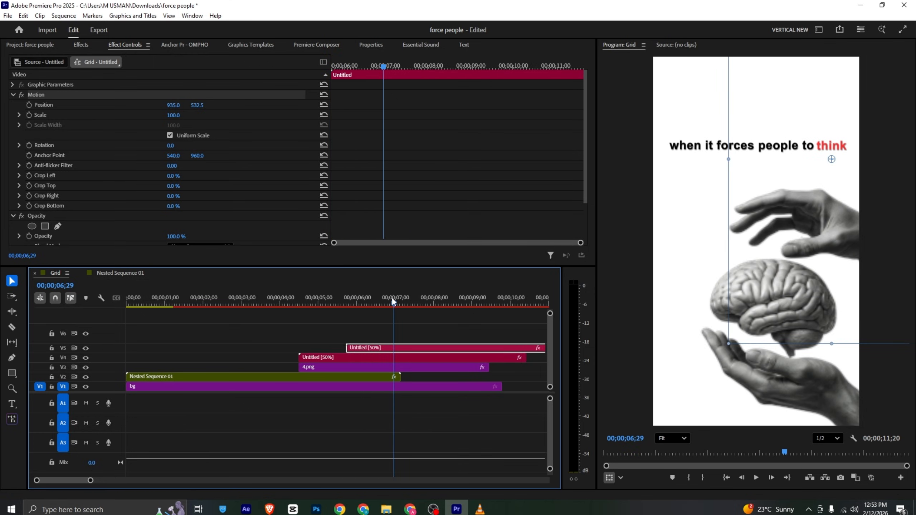
Compare with the reference video and enlarge the red "think" caption to a font size of 85.4.
{"action": "key", "text": "alt+Tab"}
{"action": "key", "text": "alt+Tab"}
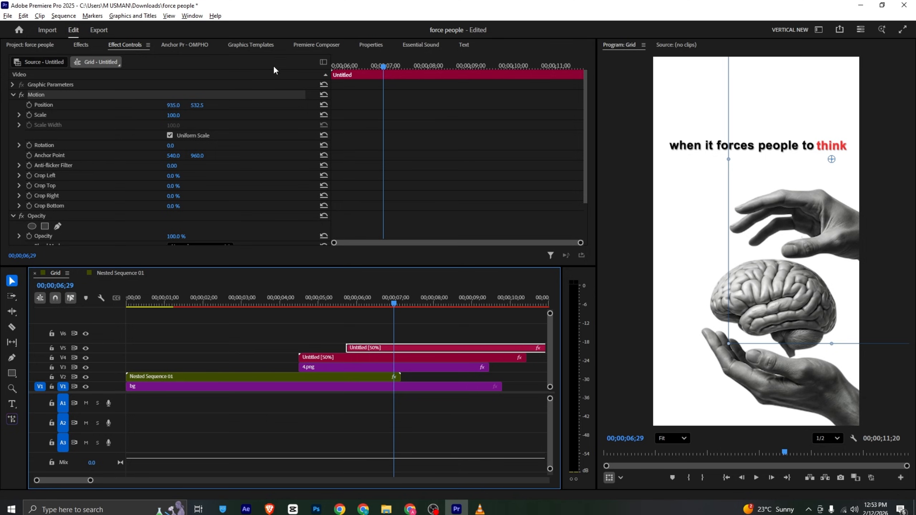
{"action": "left_click", "coordinate": [128, 130]}
{"action": "left_click", "coordinate": [375, 49]}
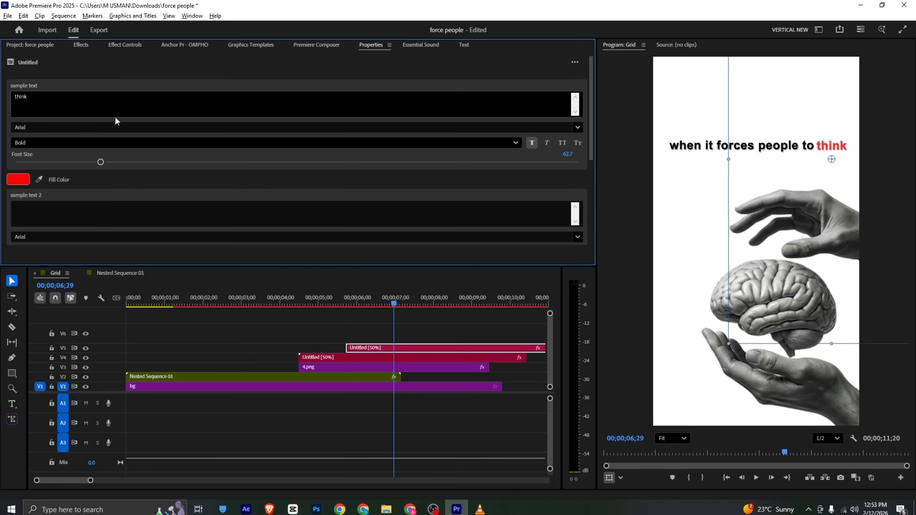
{"action": "left_click", "coordinate": [57, 143]}
{"action": "left_click", "coordinate": [71, 184]}
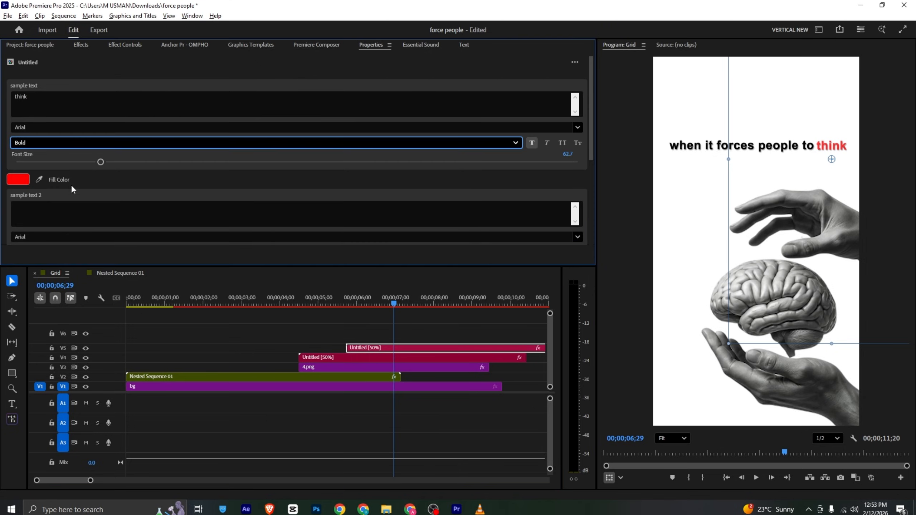
{"action": "left_click", "coordinate": [117, 162]}
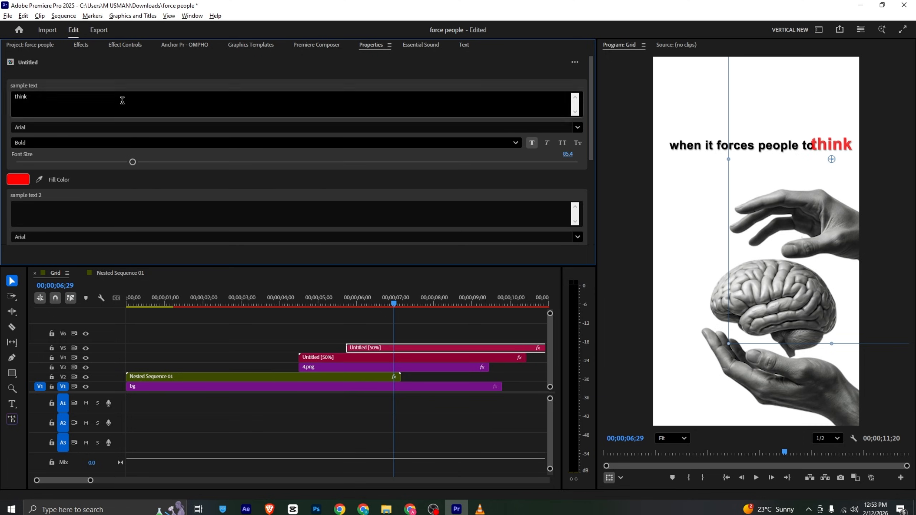
Reposition the captions on one line, with the V4 text at X 450.0 and "think" at about 942.0, 539.5.
{"action": "left_click", "coordinate": [126, 45]}
{"action": "left_click_drag", "start_coordinate": [174, 109], "coordinate": [200, 106]}
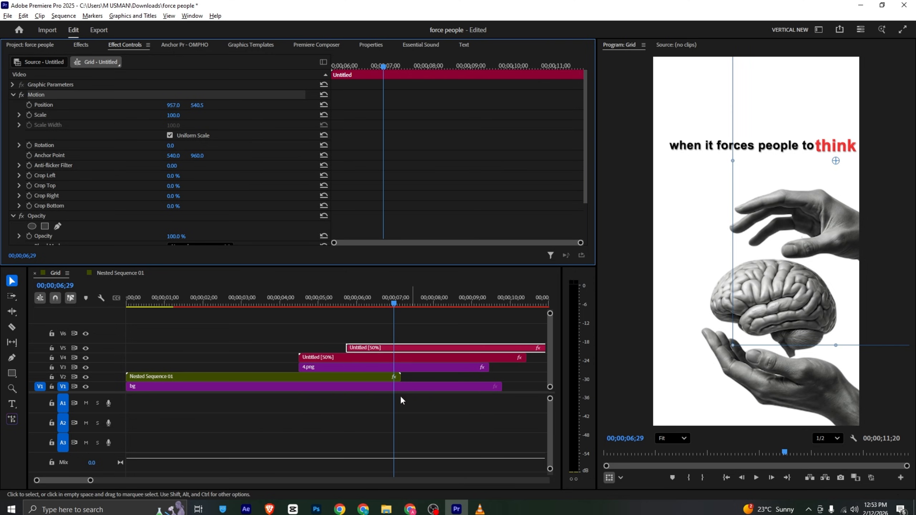
{"action": "left_click", "coordinate": [359, 358]}
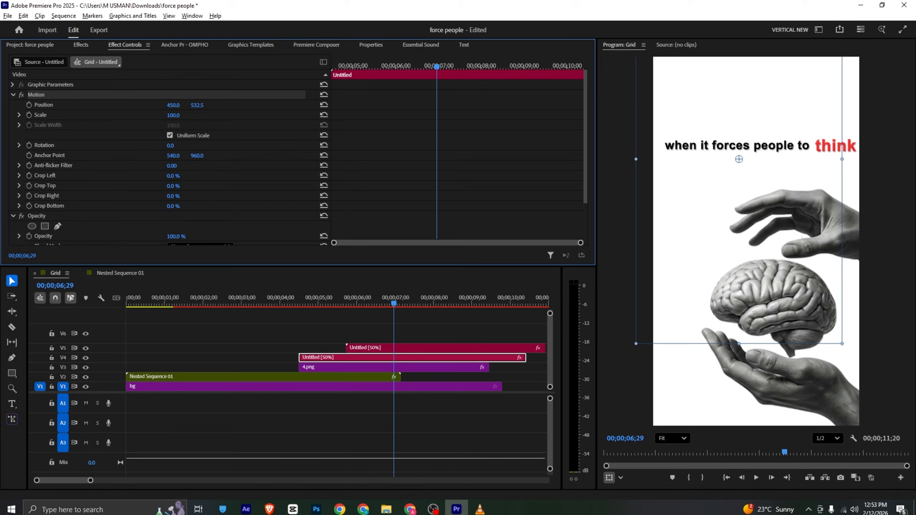
{"action": "left_click", "coordinate": [364, 347]}
{"action": "left_click_drag", "start_coordinate": [181, 106], "coordinate": [176, 106]}
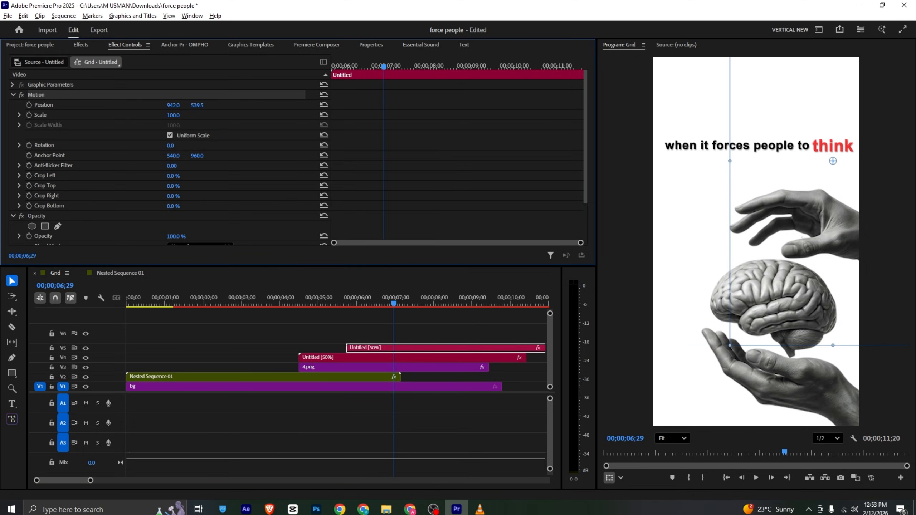
Check the reference video and add a Fade Characters text preset from the Starter Pack to track V6.
{"action": "key", "text": "alt+Tab"}
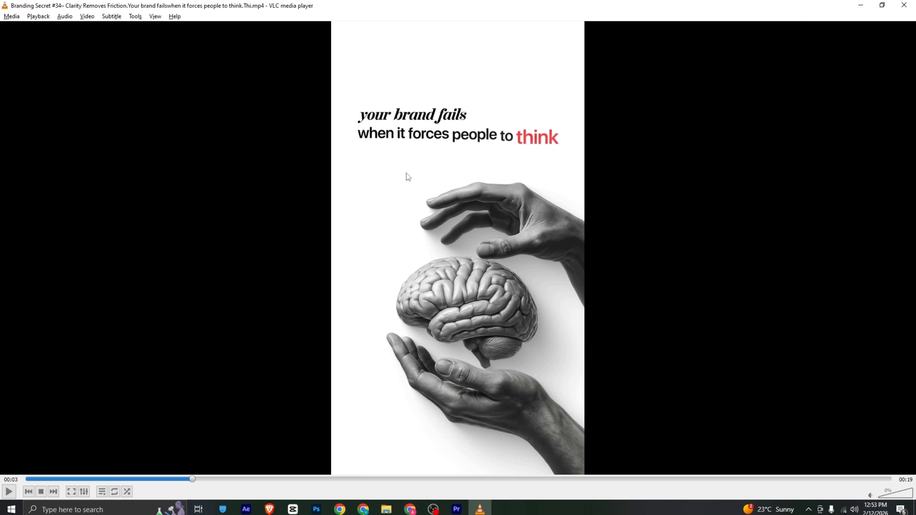
{"action": "key", "text": "alt+Tab"}
{"action": "left_click", "coordinate": [313, 45]}
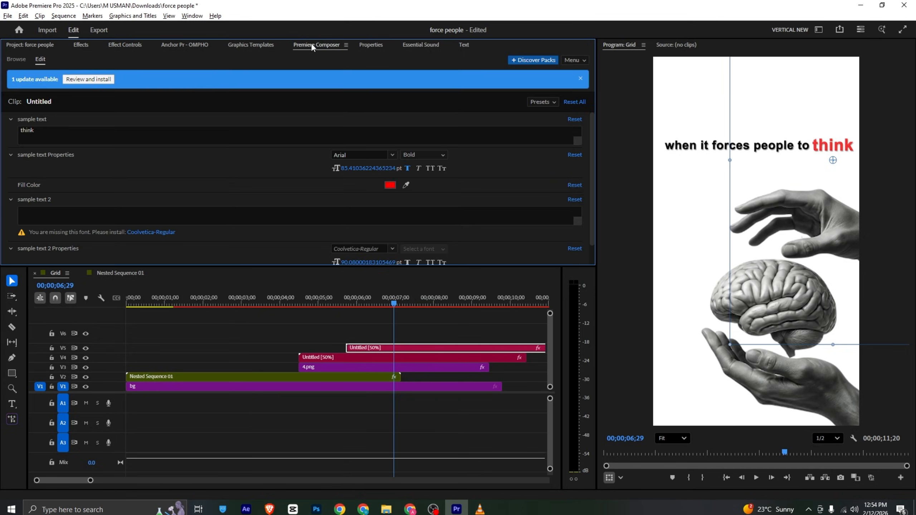
{"action": "left_click", "coordinate": [16, 58]}
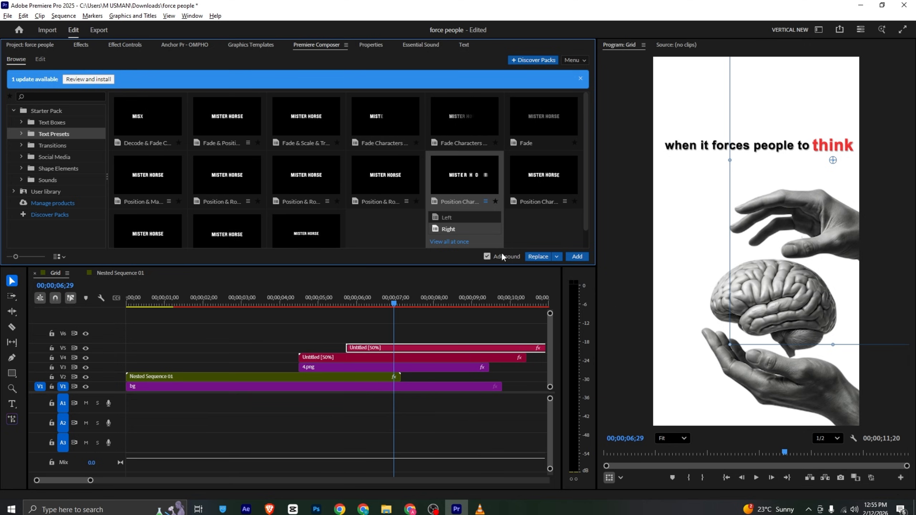
{"action": "left_click", "coordinate": [463, 169]}
{"action": "left_click", "coordinate": [479, 115]}
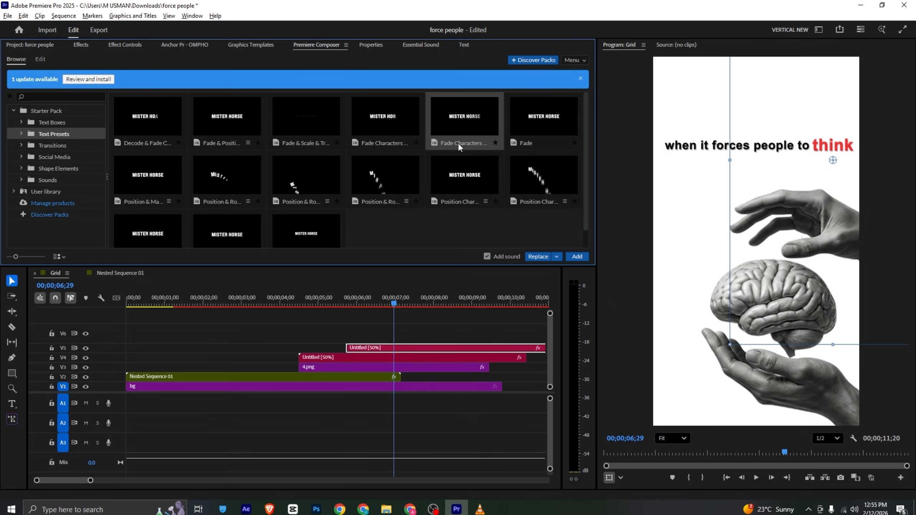
{"action": "left_click_drag", "start_coordinate": [362, 336], "coordinate": [326, 342]}
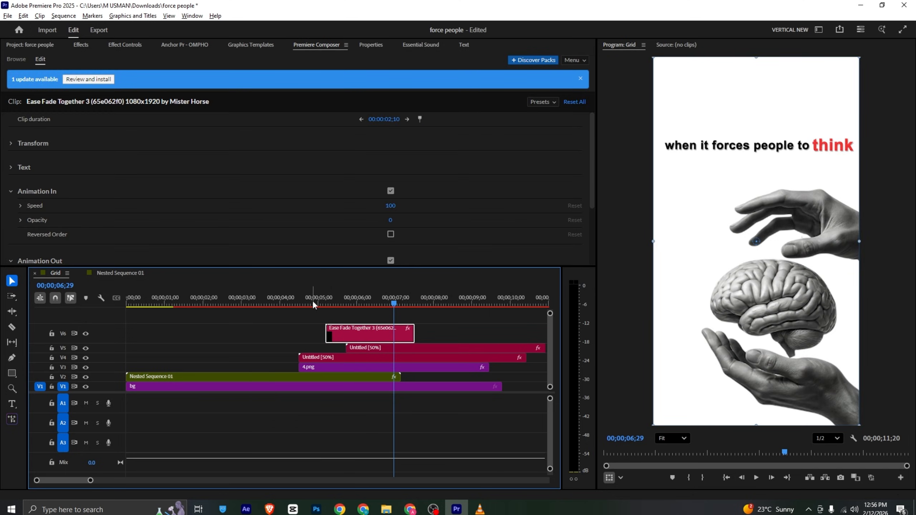
Shift the V4 and V5 captions about half a second later and align the V6 preset clip's start with 4.png.
{"action": "left_click_drag", "start_coordinate": [312, 302], "coordinate": [308, 305]}
{"action": "left_click_drag", "start_coordinate": [322, 358], "coordinate": [384, 348]}
{"action": "left_click", "coordinate": [412, 303]}
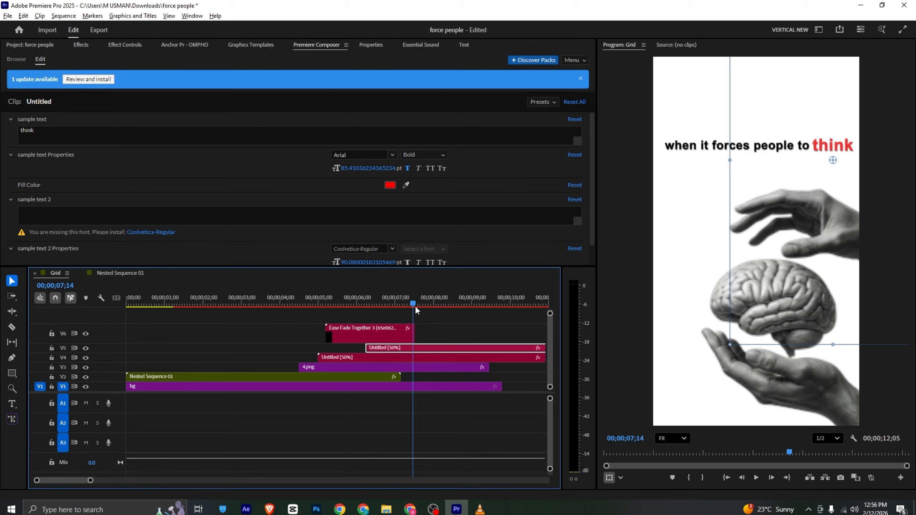
{"action": "left_click", "coordinate": [365, 332]}
{"action": "left_click_drag", "start_coordinate": [341, 297], "coordinate": [320, 336]}
{"action": "left_click", "coordinate": [322, 300]}
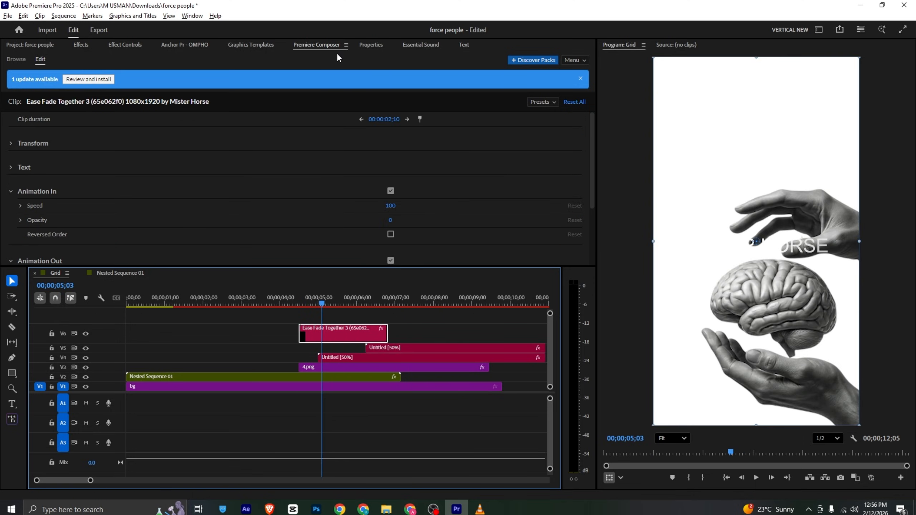
Set the color fill of the V6 preset text to black.
{"action": "left_click", "coordinate": [371, 44]}
{"action": "scroll", "coordinate": [133, 129], "scroll_direction": "down", "scroll_amount": 6}
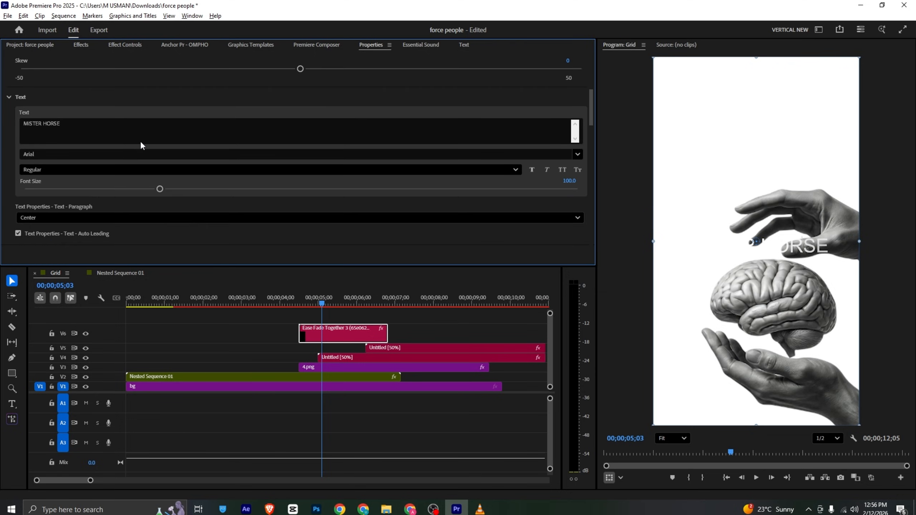
{"action": "scroll", "coordinate": [25, 217], "scroll_direction": "down", "scroll_amount": 4}
{"action": "left_click", "coordinate": [33, 227]}
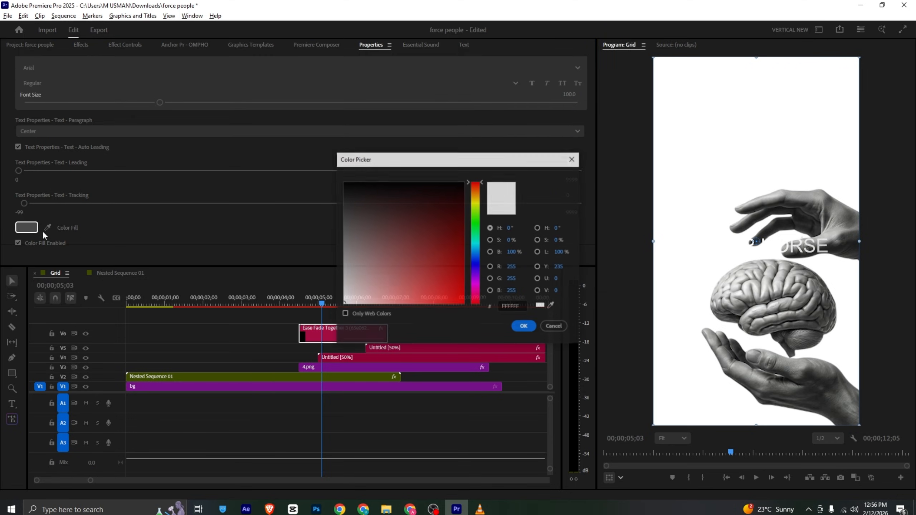
{"action": "left_click_drag", "start_coordinate": [374, 198], "coordinate": [344, 182]}
{"action": "left_click", "coordinate": [521, 326]}
Check the reference wording and replace the V6 preset's placeholder text with "your brand fails".
{"action": "left_click", "coordinate": [482, 508]}
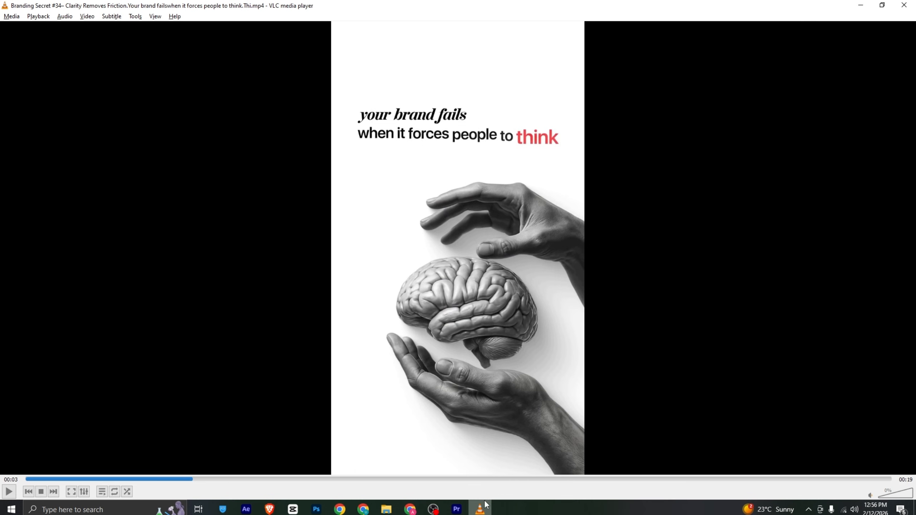
{"action": "key", "text": "alt+Tab"}
{"action": "scroll", "coordinate": [83, 94], "scroll_direction": "up", "scroll_amount": 4}
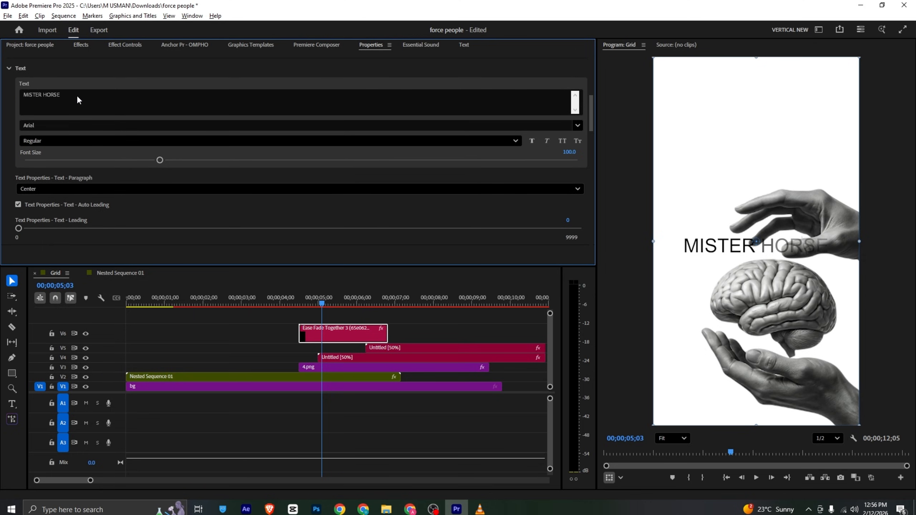
{"action": "double_click", "coordinate": [77, 94]}
{"action": "type", "text": "your brand fails"}
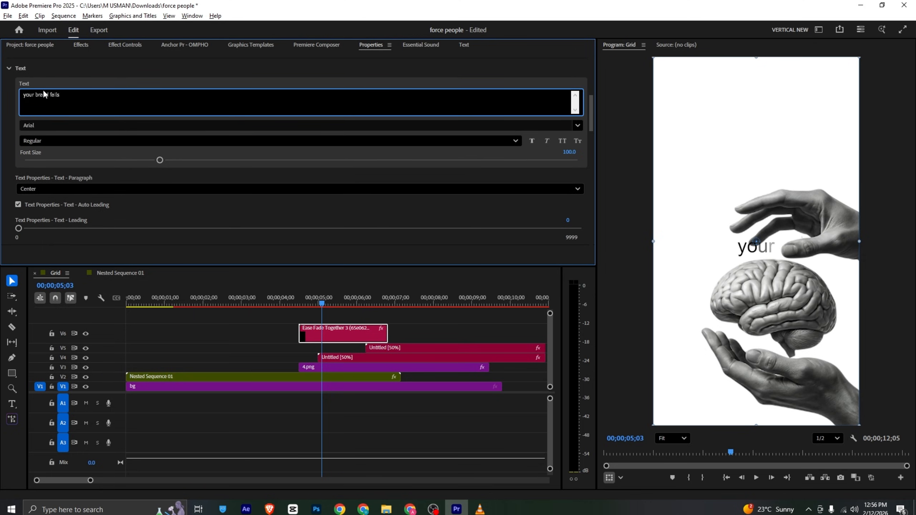
{"action": "left_click", "coordinate": [75, 83]}
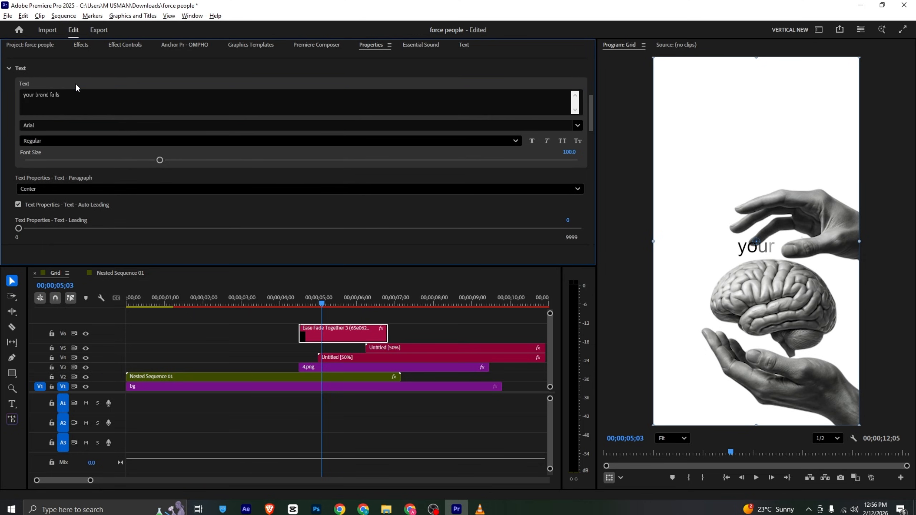
Set the "your brand fails" text to Arial Bold Italic with faux italic enabled.
{"action": "left_click", "coordinate": [77, 142]}
{"action": "left_click", "coordinate": [73, 192]}
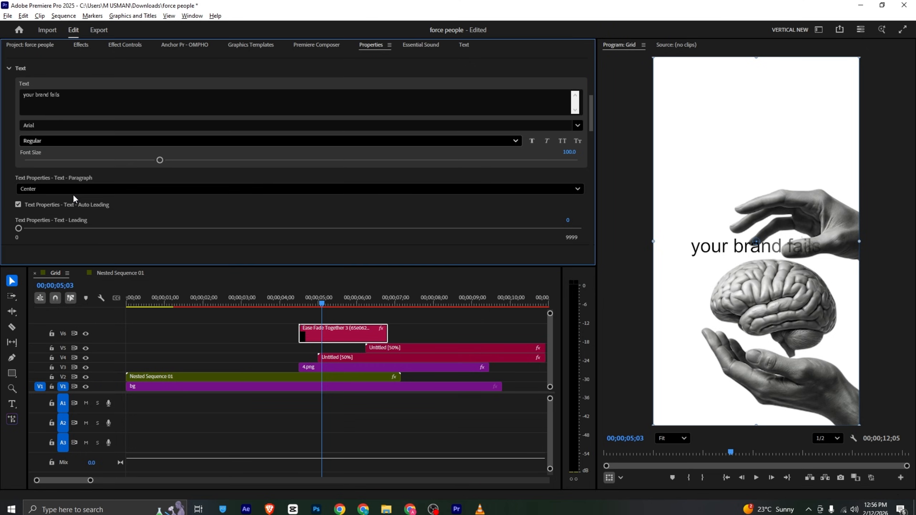
{"action": "left_click", "coordinate": [547, 140]}
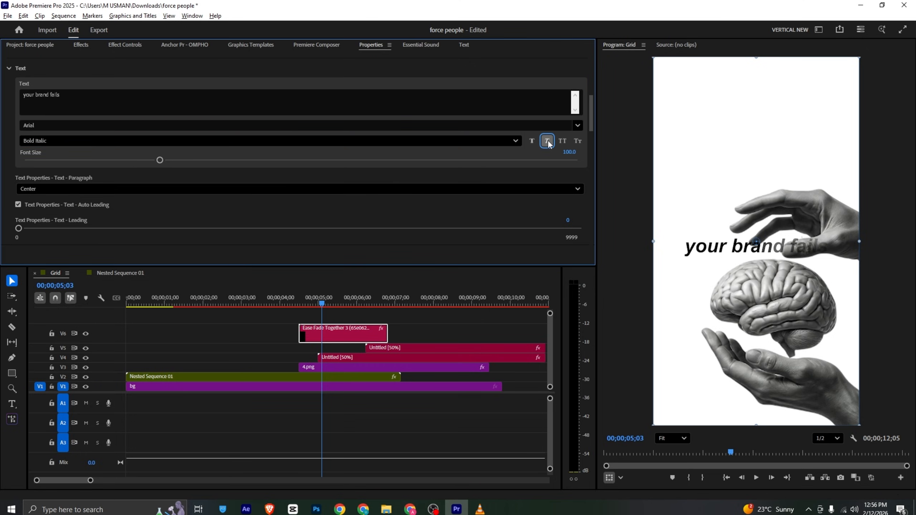
Turn off Animation Out for the "your brand fails" clip.
{"action": "left_click_drag", "start_coordinate": [319, 305], "coordinate": [373, 301]}
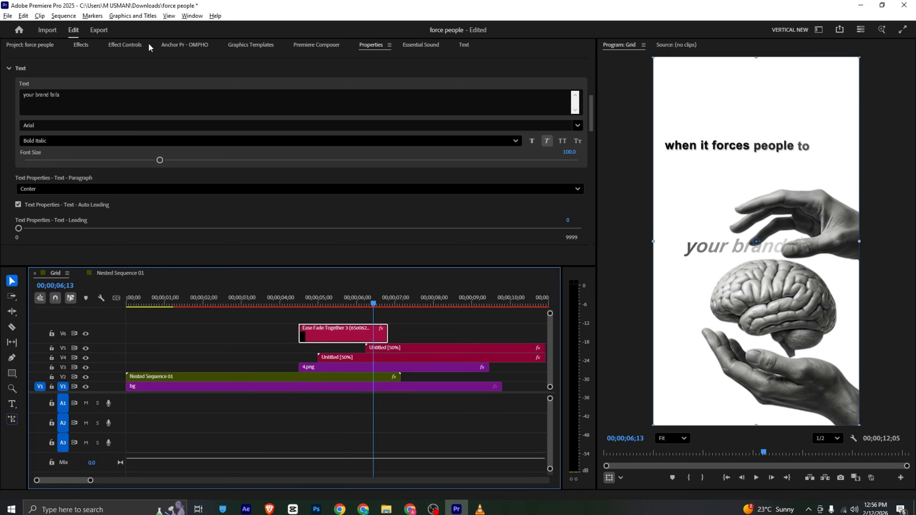
{"action": "left_click", "coordinate": [311, 45]}
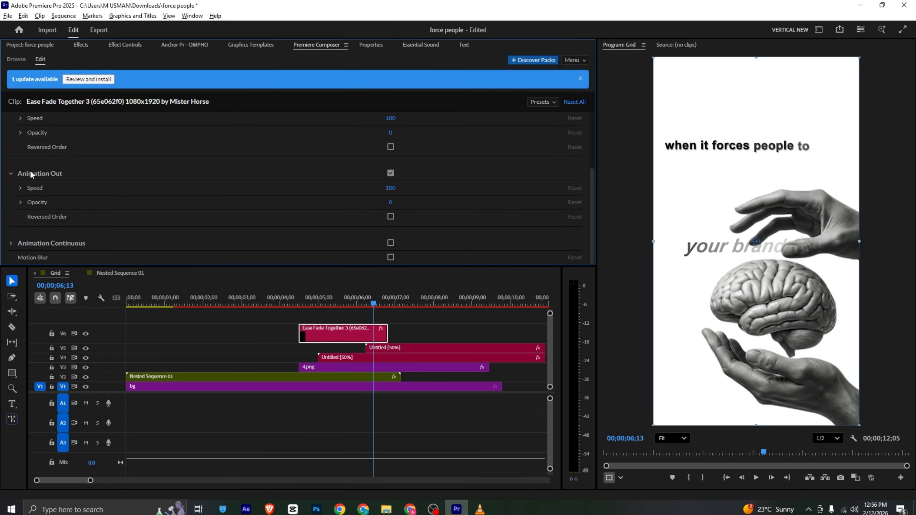
{"action": "left_click", "coordinate": [390, 174]}
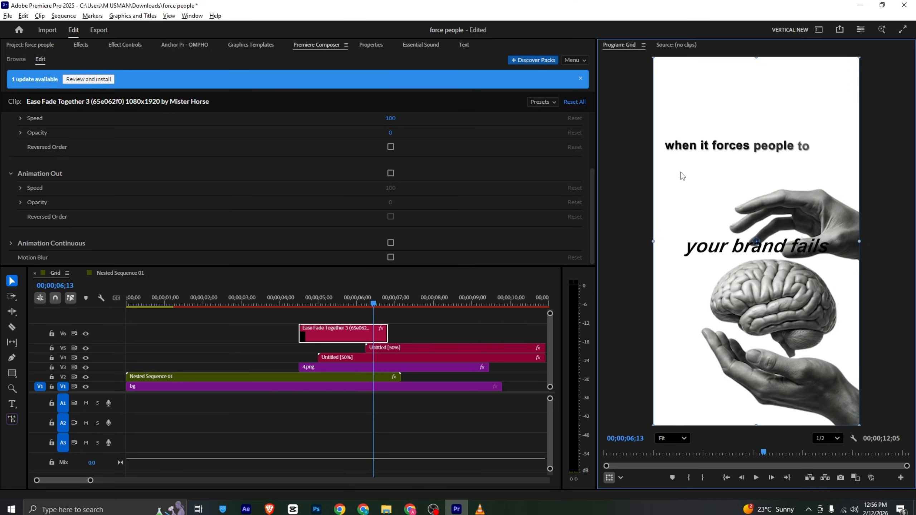
Move "your brand fails" just above the "when it forces people to" line, comparing its placement with the reference video.
{"action": "left_click_drag", "start_coordinate": [728, 253], "coordinate": [701, 138]}
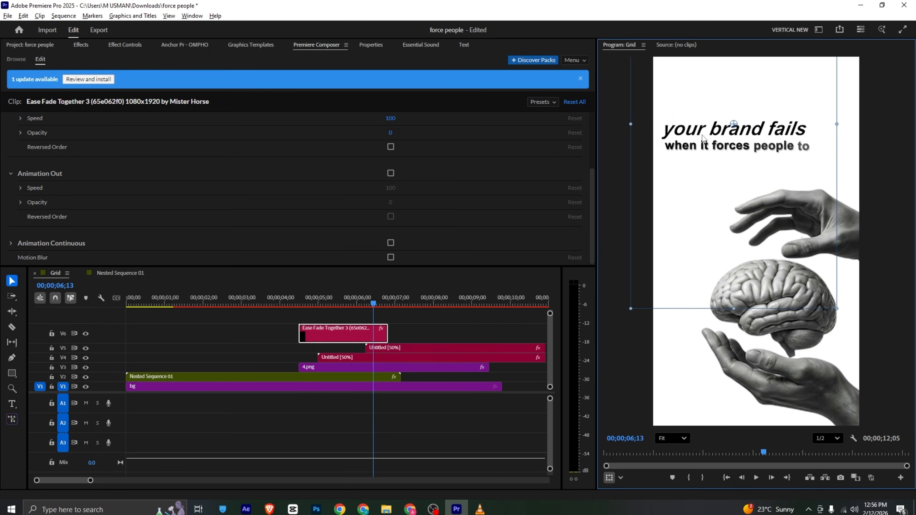
{"action": "key", "text": "alt+Tab"}
{"action": "key", "text": "alt+Tab"}
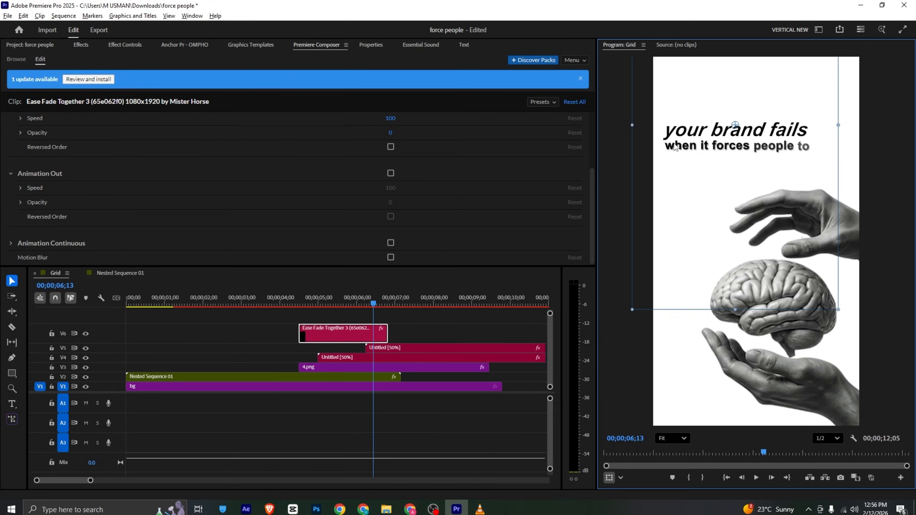
Try the Astronout font on the "your brand fails" caption.
{"action": "left_click", "coordinate": [371, 45]}
{"action": "left_click", "coordinate": [188, 125]}
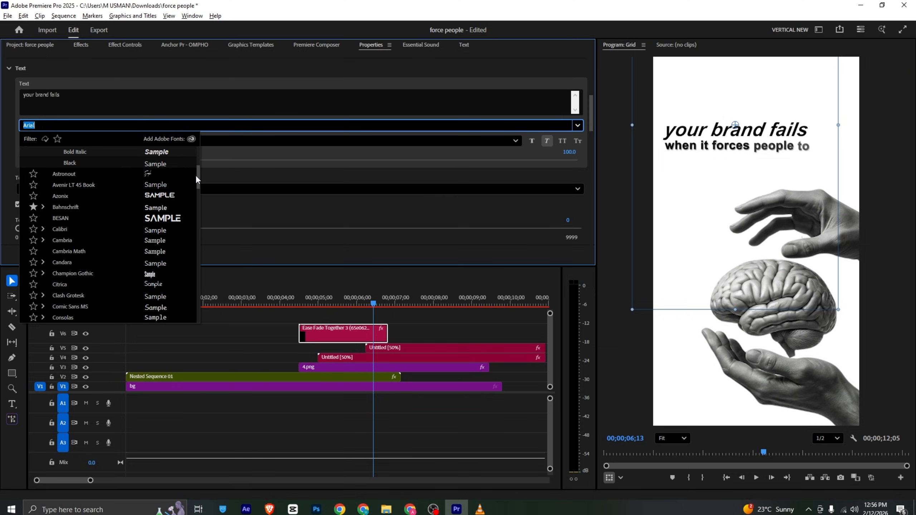
{"action": "left_click", "coordinate": [195, 174]}
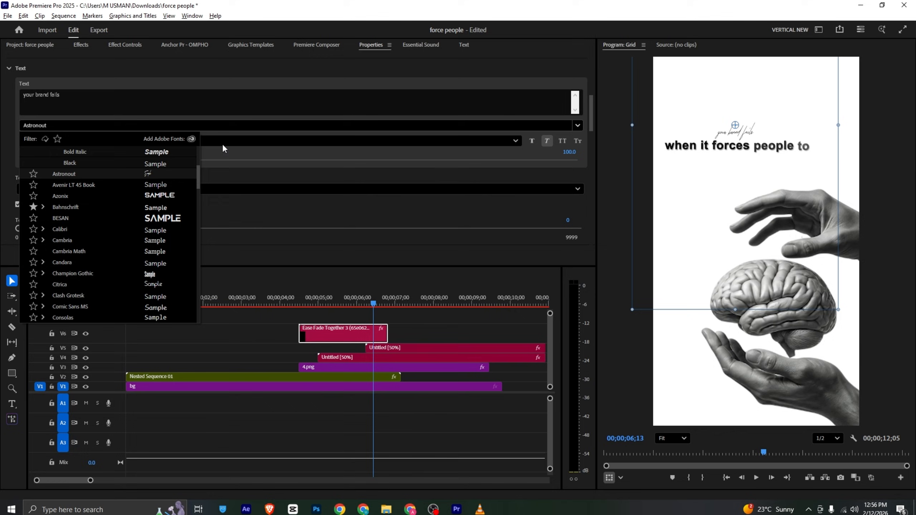
{"action": "left_click", "coordinate": [280, 68]}
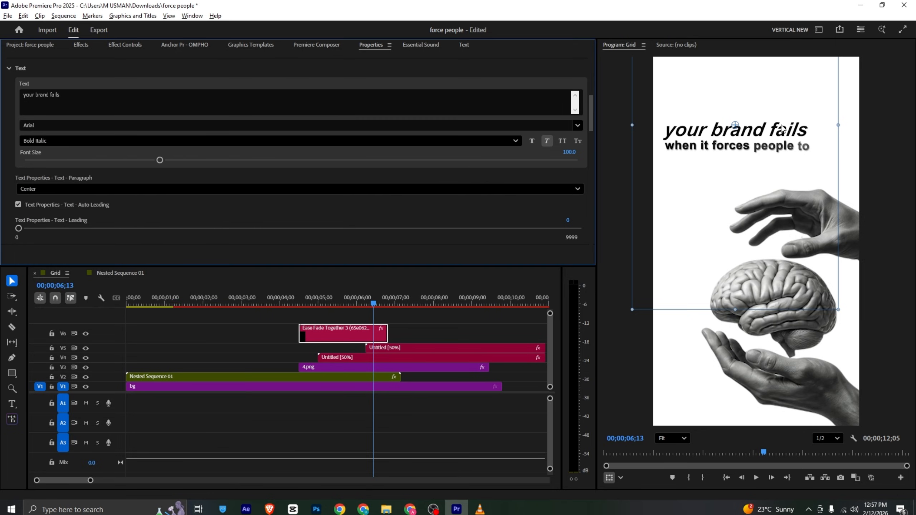
Reduce the "your brand fails" caption's font size to 93.3.
{"action": "left_click_drag", "start_coordinate": [154, 161], "coordinate": [153, 161]}
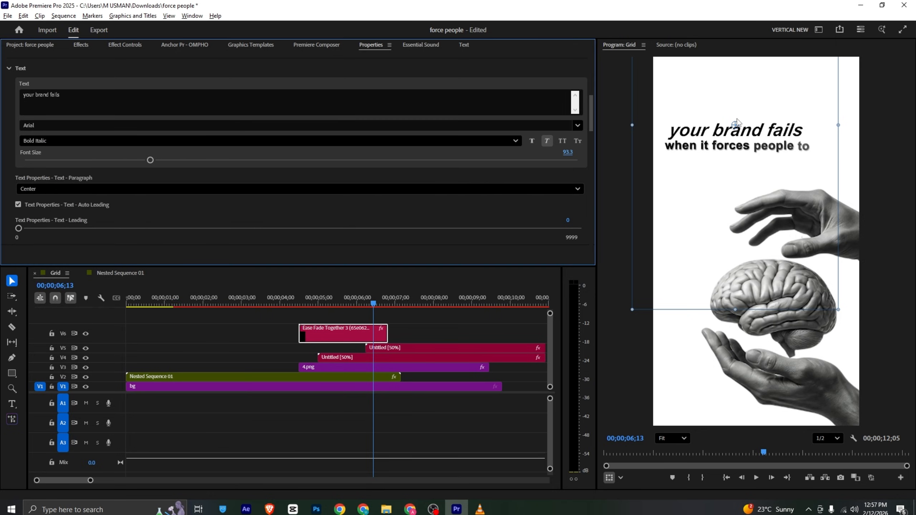
Nudge the "your brand fails" caption slightly left above the second line, checking its placement against the reference video.
{"action": "left_click_drag", "start_coordinate": [738, 120], "coordinate": [727, 126]}
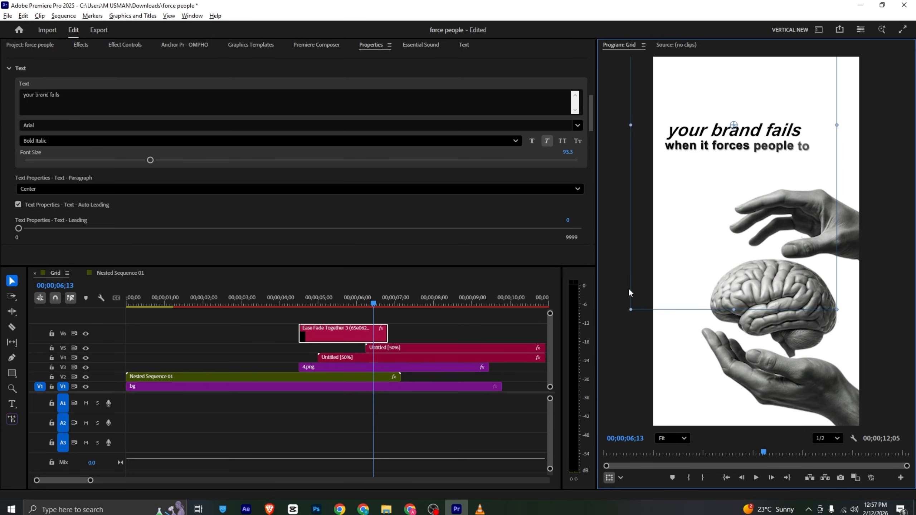
{"action": "left_click", "coordinate": [479, 509]}
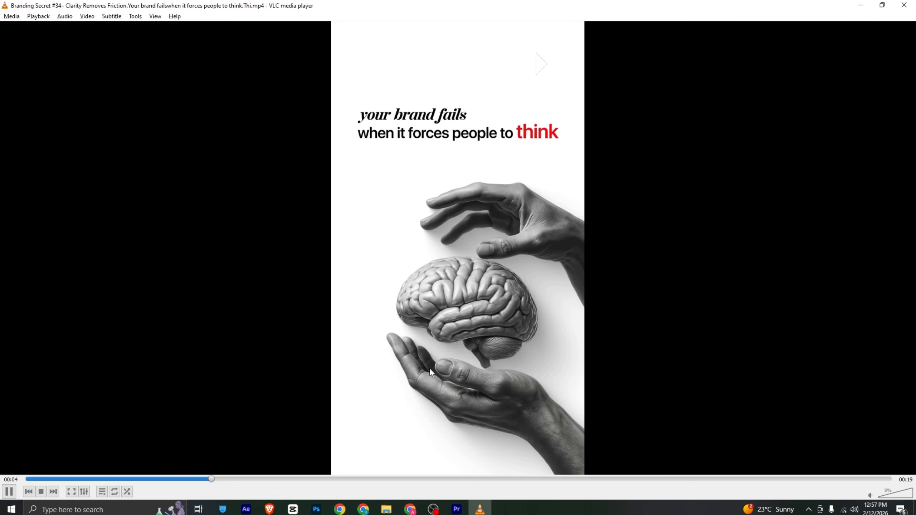
{"action": "left_click", "coordinate": [457, 509]}
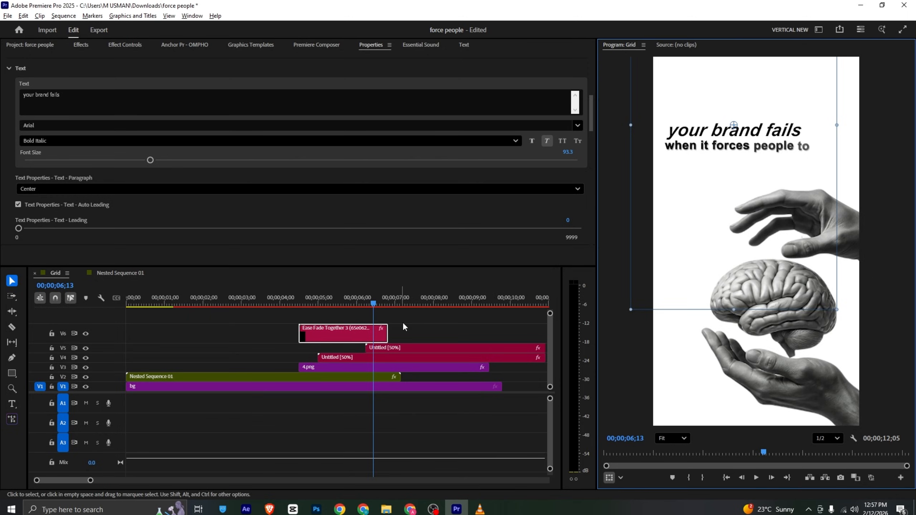
Nest the brain image and its caption clips on tracks V3 to V6 into one sequence, keeping the default name.
{"action": "left_click_drag", "start_coordinate": [405, 325], "coordinate": [325, 372]}
{"action": "right_click", "coordinate": [325, 372]}
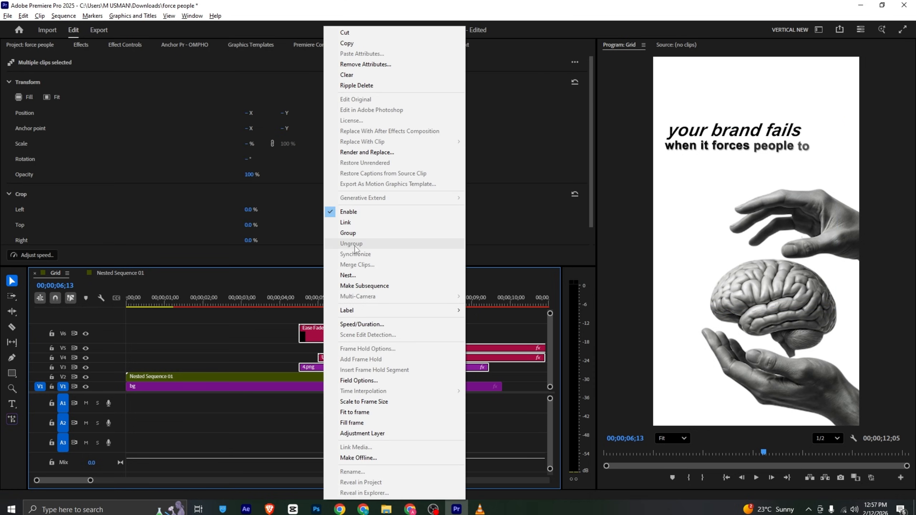
{"action": "left_click", "coordinate": [357, 275]}
{"action": "left_click", "coordinate": [473, 262]}
{"action": "left_click", "coordinate": [340, 367]}
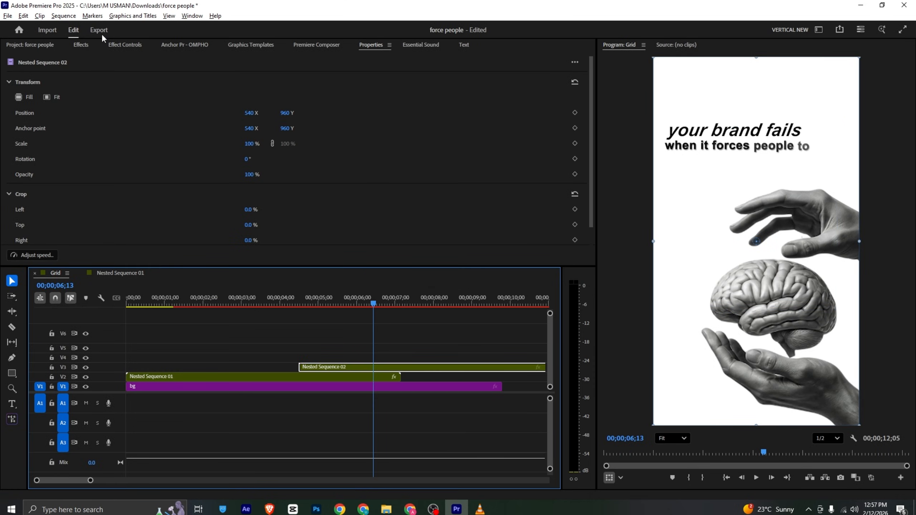
Inside Nested Sequence 02, set the Ease Fade Together 3 caption's clip duration to 00:00:05:10.
{"action": "left_click", "coordinate": [125, 44]}
{"action": "left_click_drag", "start_coordinate": [360, 65], "coordinate": [402, 65]}
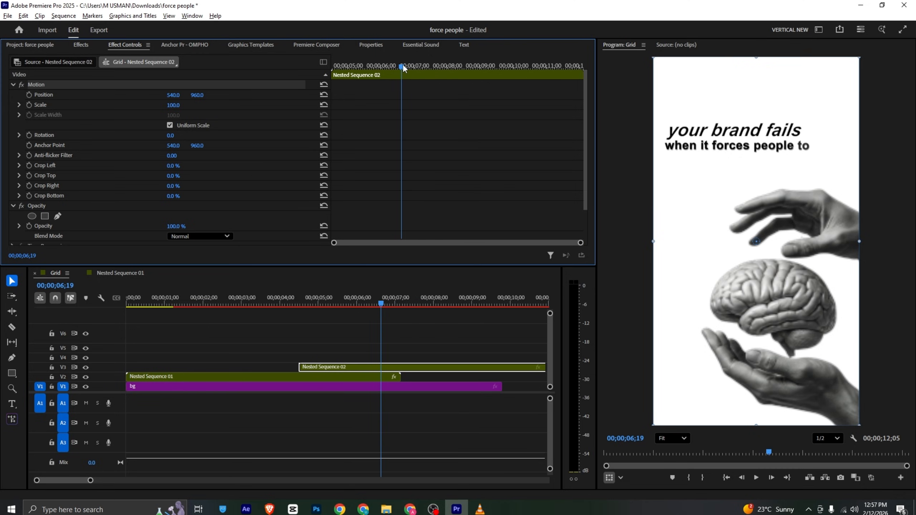
{"action": "left_click", "coordinate": [327, 370]}
{"action": "double_click", "coordinate": [326, 368]}
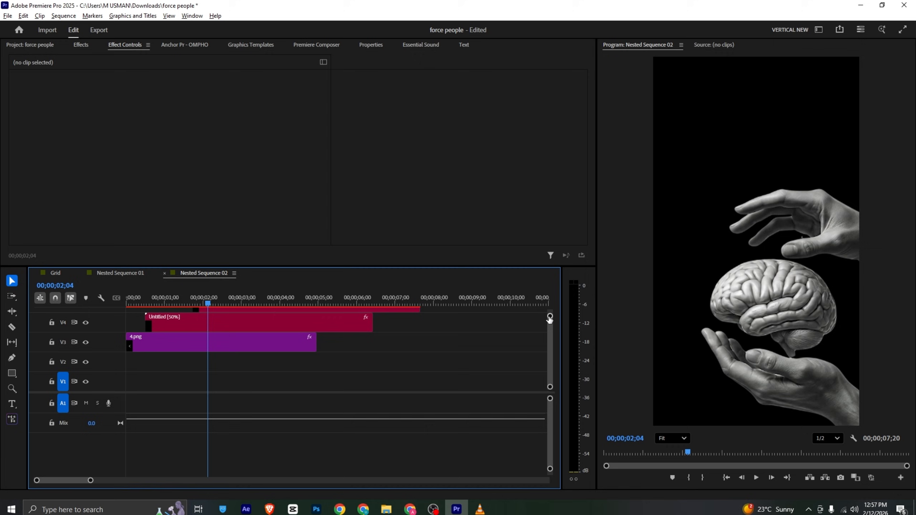
{"action": "left_click_drag", "start_coordinate": [550, 317], "coordinate": [549, 312]}
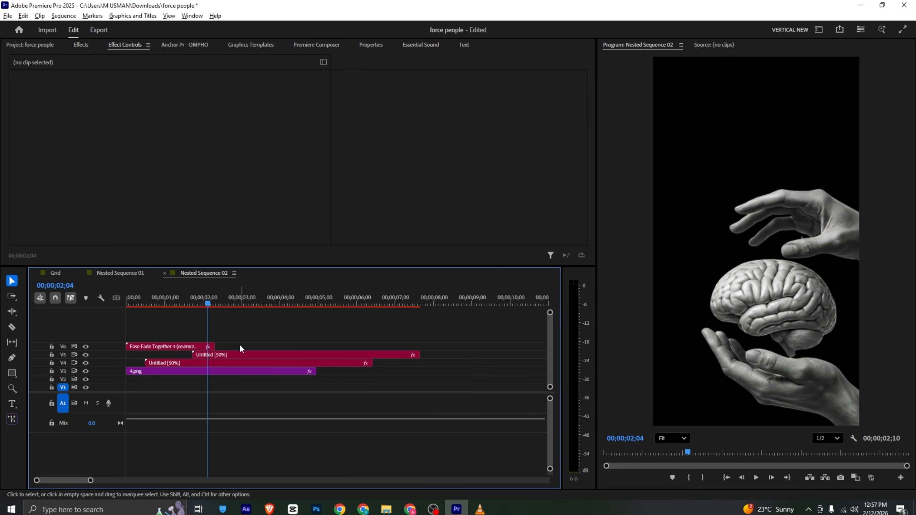
{"action": "left_click", "coordinate": [186, 348]}
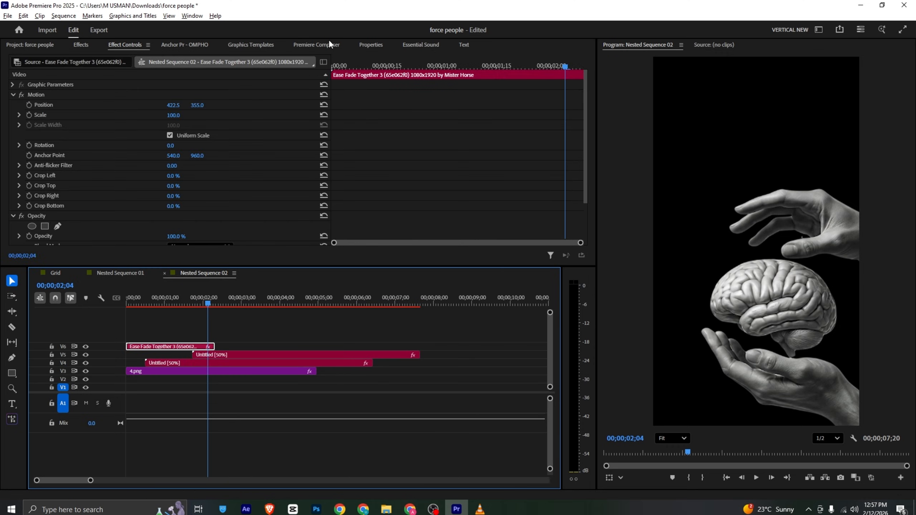
{"action": "left_click", "coordinate": [365, 46]}
{"action": "left_click", "coordinate": [315, 44]}
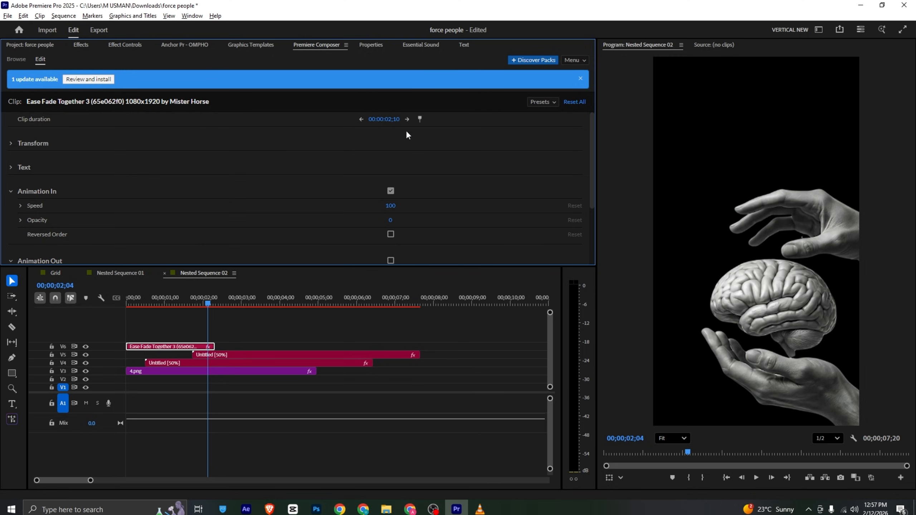
{"action": "left_click", "coordinate": [393, 119]}
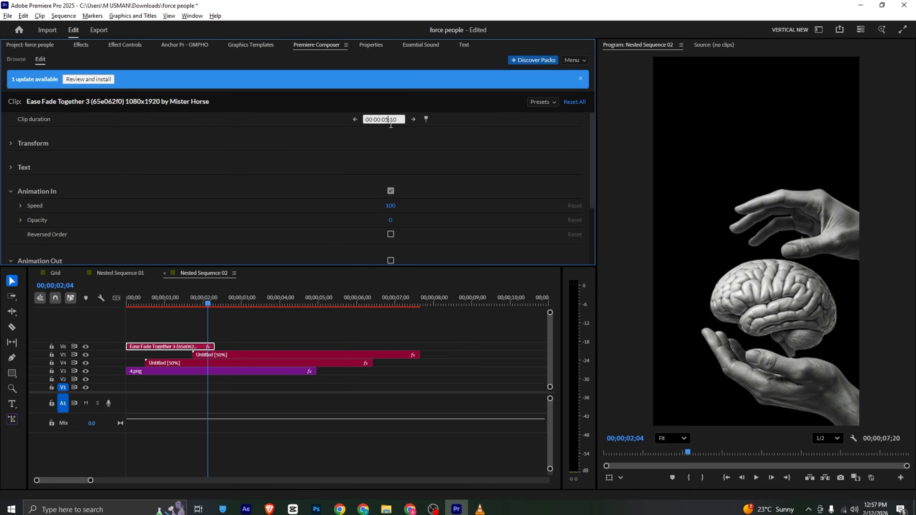
{"action": "key", "text": "Return"}
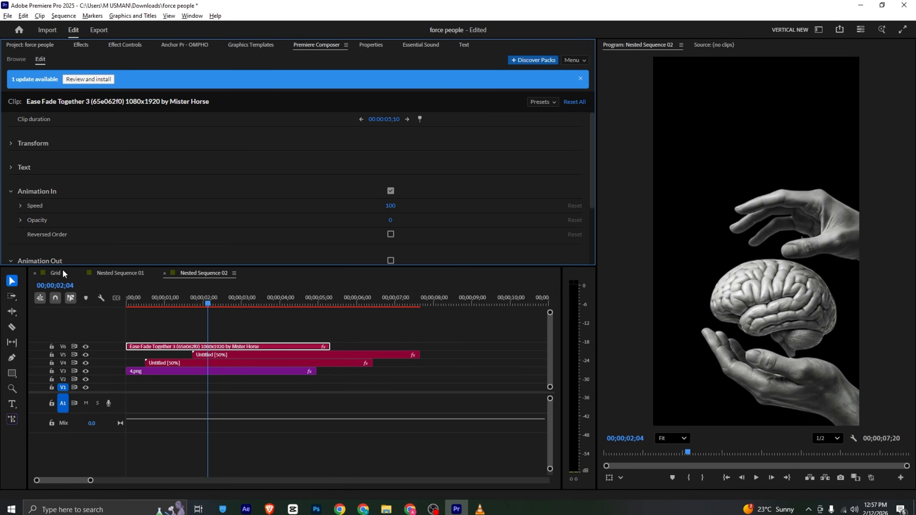
In the Grid sequence, keyframe Nested Sequence 02's horizontal position from 1861 at 00;00;04;15 to 540 at 00;00;04;29, and save the project.
{"action": "left_click", "coordinate": [62, 273]}
{"action": "left_click", "coordinate": [121, 47]}
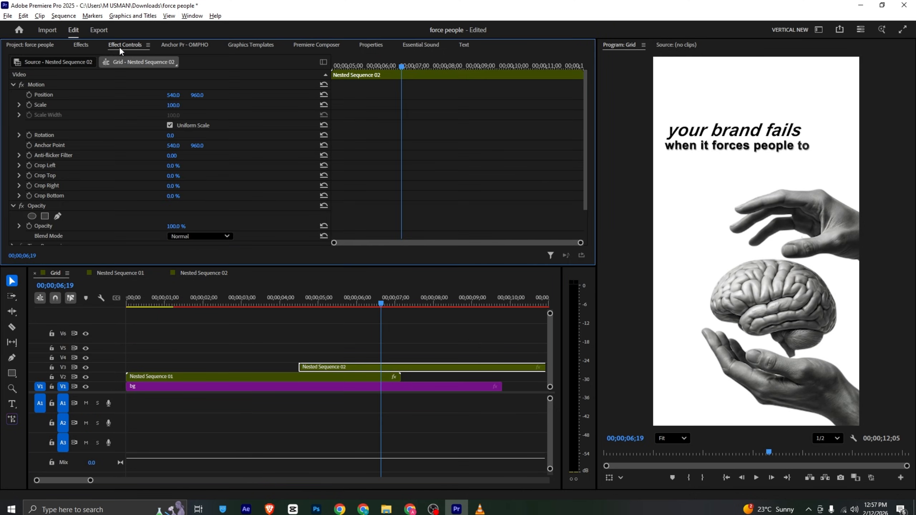
{"action": "left_click_drag", "start_coordinate": [375, 65], "coordinate": [346, 67]}
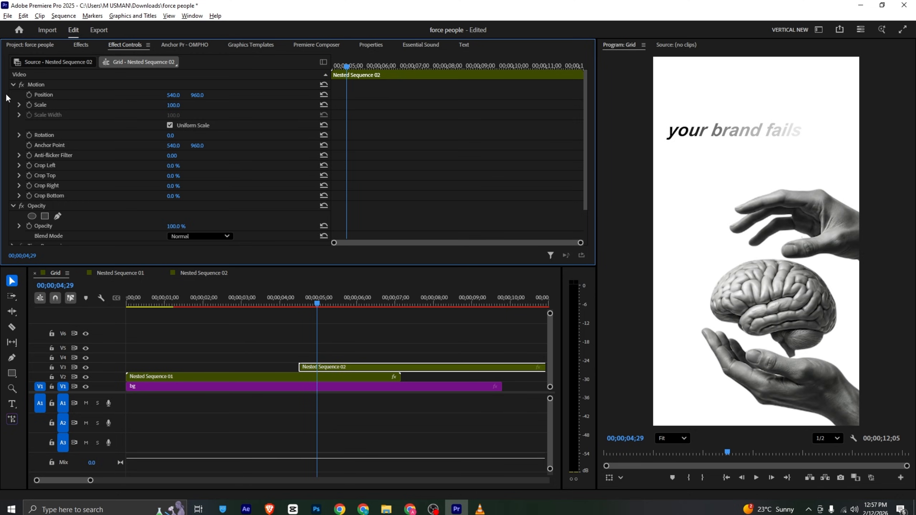
{"action": "left_click", "coordinate": [29, 95]}
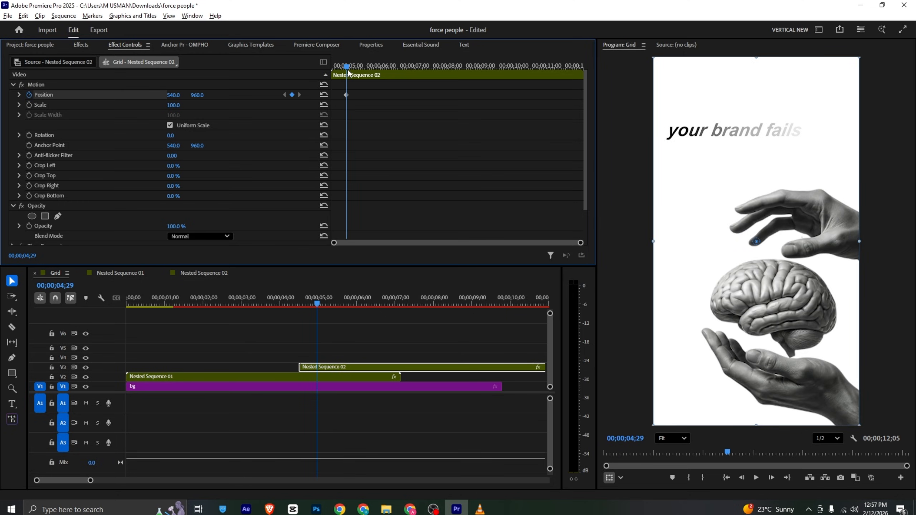
{"action": "left_click_drag", "start_coordinate": [348, 71], "coordinate": [333, 65]}
{"action": "left_click_drag", "start_coordinate": [169, 98], "coordinate": [181, 95]}
{"action": "key", "text": "ctrl+s"}
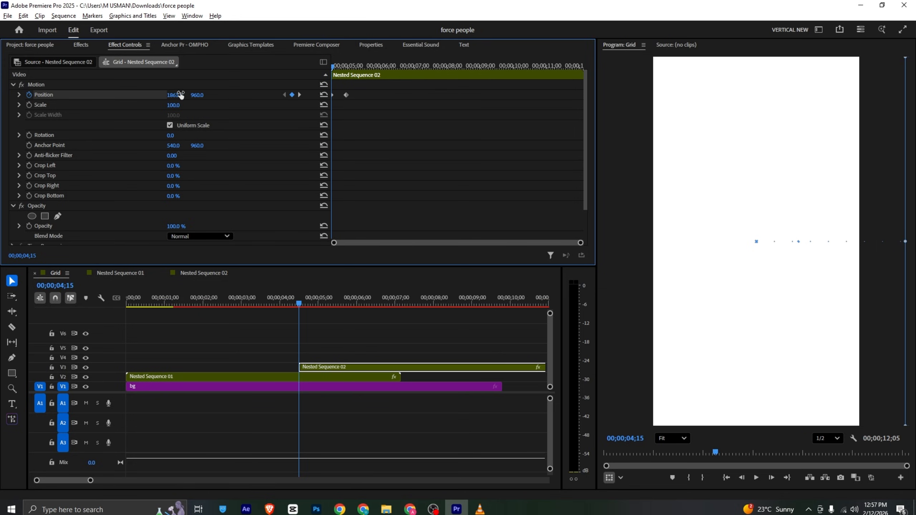
Move Nested Sequence 02 earlier so it starts at 00;00;03;26 and play back the transition.
{"action": "left_click_drag", "start_coordinate": [284, 298], "coordinate": [275, 301]}
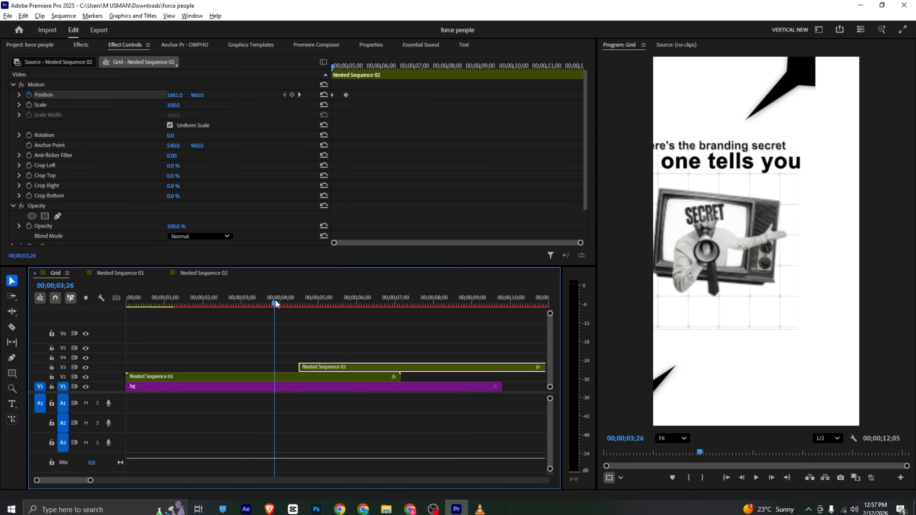
{"action": "left_click_drag", "start_coordinate": [309, 369], "coordinate": [291, 363]}
{"action": "key", "text": "space"}
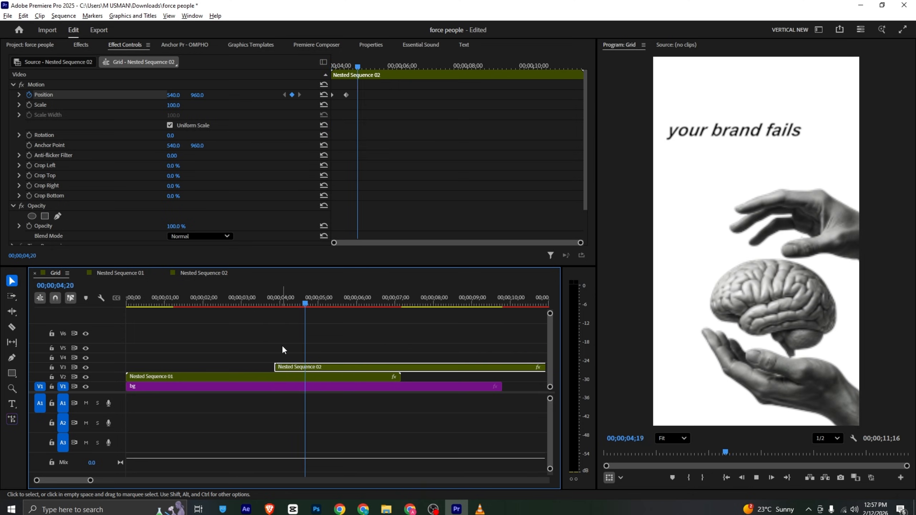
Ease Nested Sequence 02's slide-in with a fast-start velocity curve, extending its end Position keyframe to about 00;00;04;20, and preview it.
{"action": "right_click", "coordinate": [347, 97]}
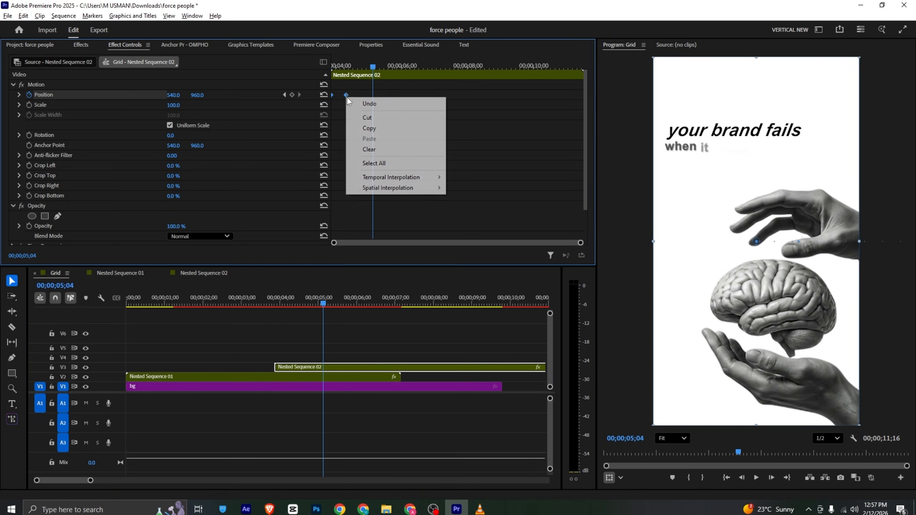
{"action": "mouse_move", "coordinate": [388, 177]}
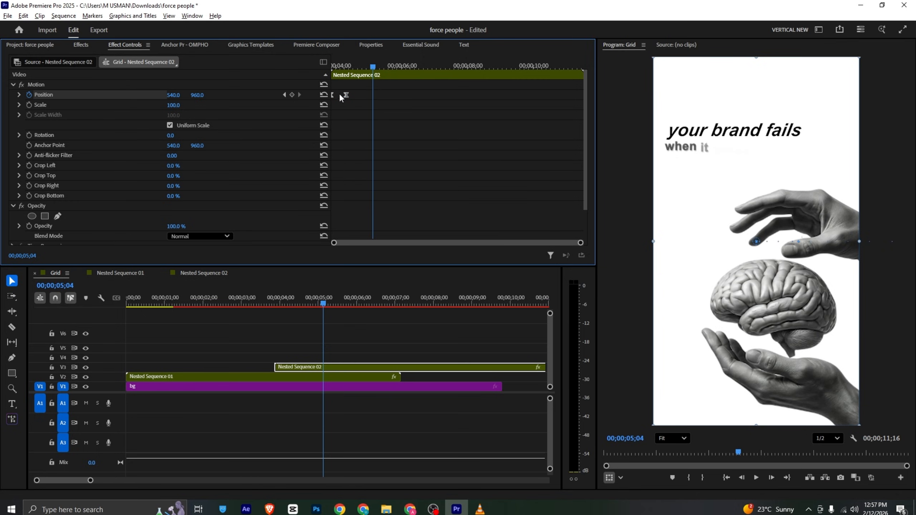
{"action": "left_click_drag", "start_coordinate": [346, 94], "coordinate": [358, 95]}
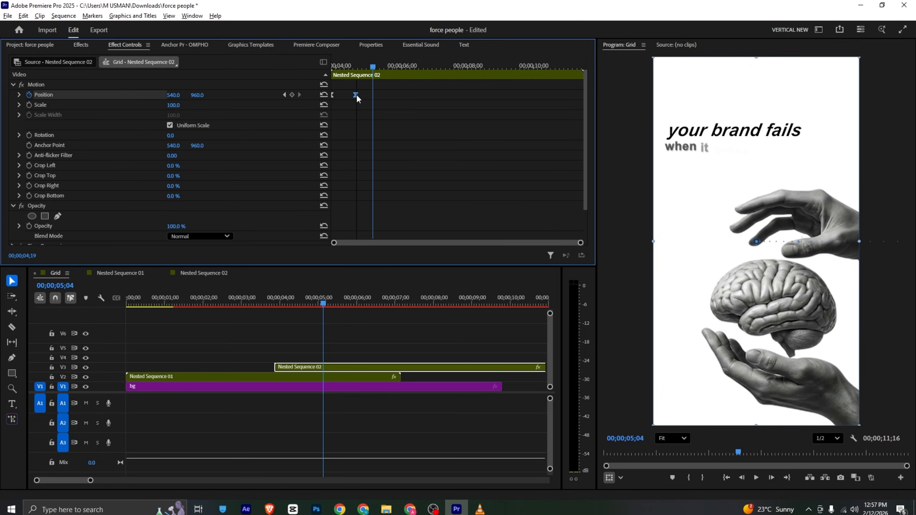
{"action": "left_click", "coordinate": [18, 95]}
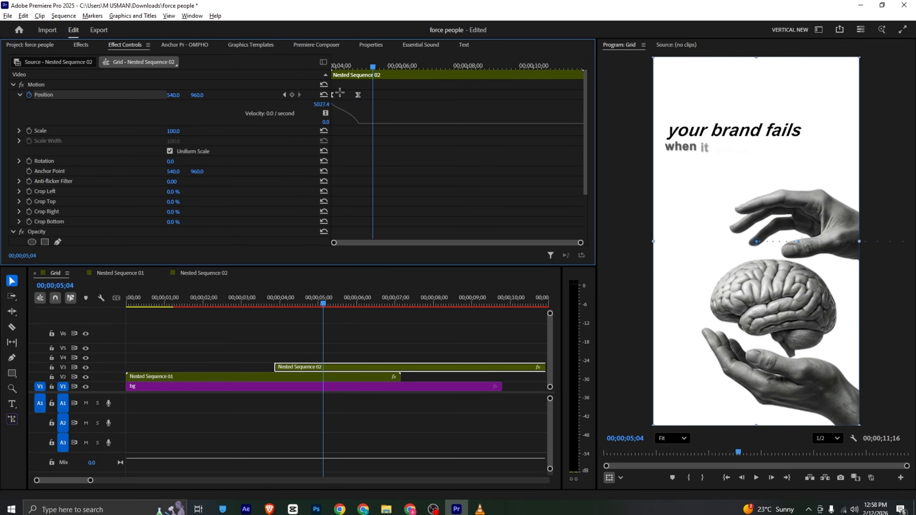
{"action": "mouse_move", "coordinate": [339, 108]}
{"action": "left_mouse_down"}
{"action": "mouse_move", "coordinate": [346, 132]}
{"action": "mouse_move", "coordinate": [345, 124]}
{"action": "left_mouse_up"}
{"action": "left_click_drag", "start_coordinate": [373, 67], "coordinate": [286, 73]}
{"action": "key", "text": "space"}
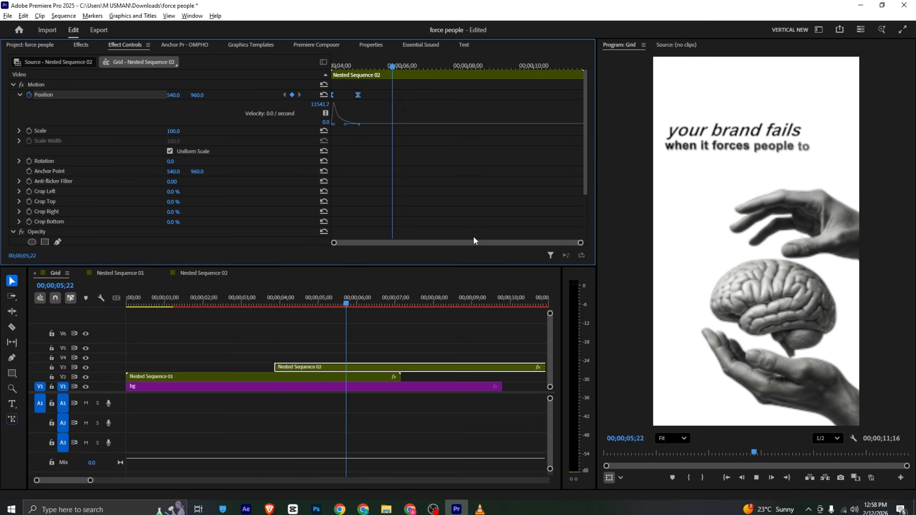
After checking the reference's next scene, copy Grid.png and both Shapes (35).png clips from Nested Sequence 01 into Grid at 00;00;05;27.
{"action": "left_click", "coordinate": [487, 507]}
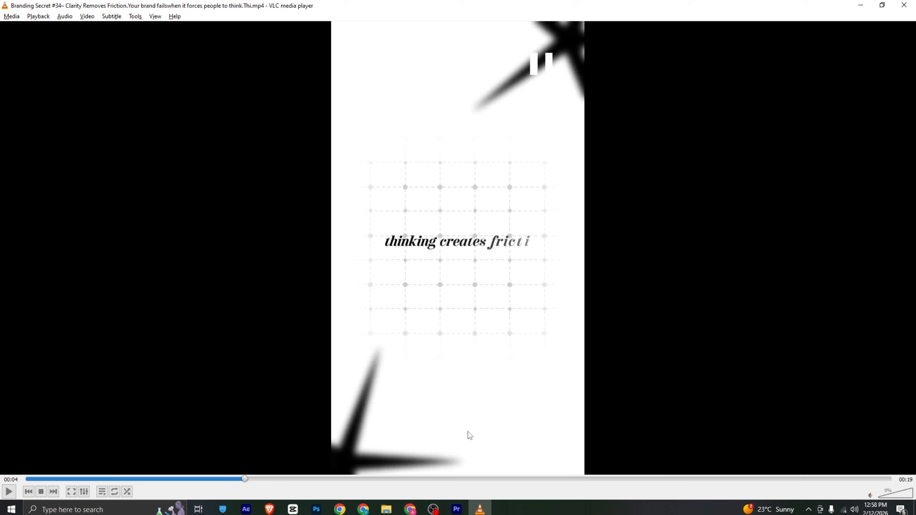
{"action": "left_click", "coordinate": [457, 509]}
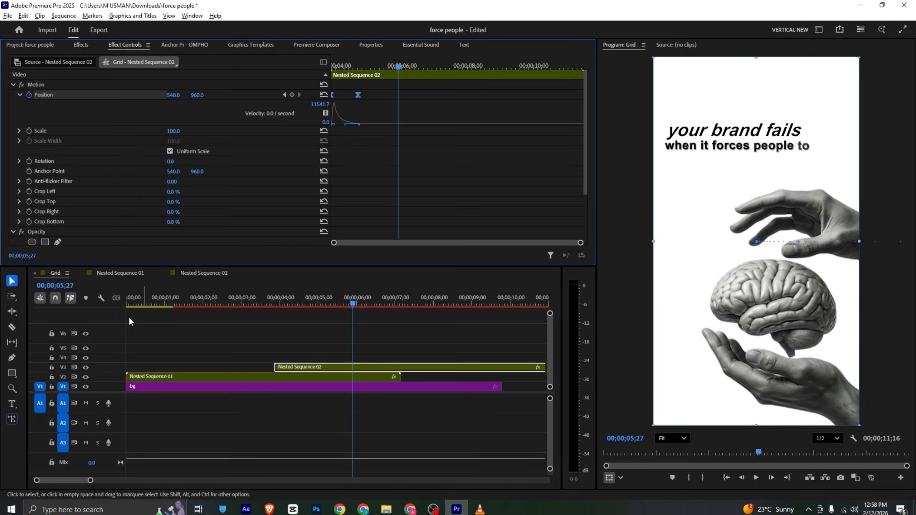
{"action": "left_click", "coordinate": [103, 273]}
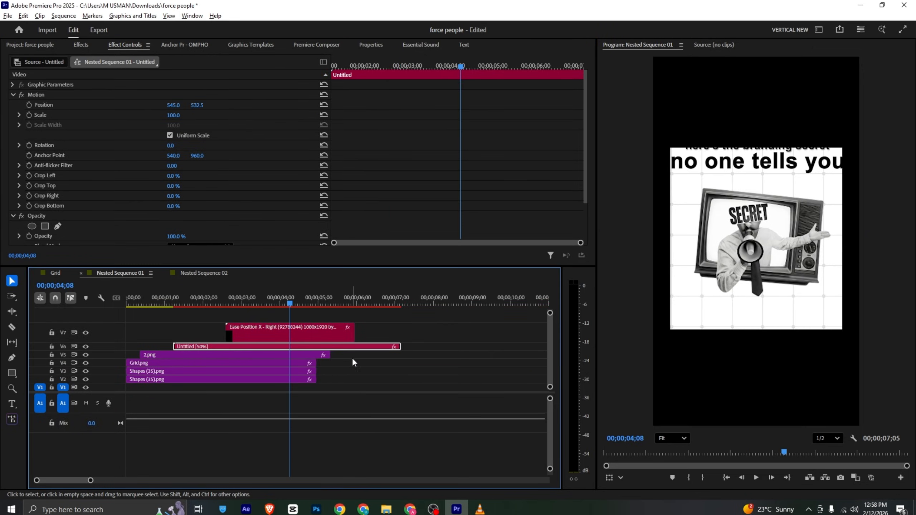
{"action": "left_click_drag", "start_coordinate": [352, 362], "coordinate": [516, 357]}
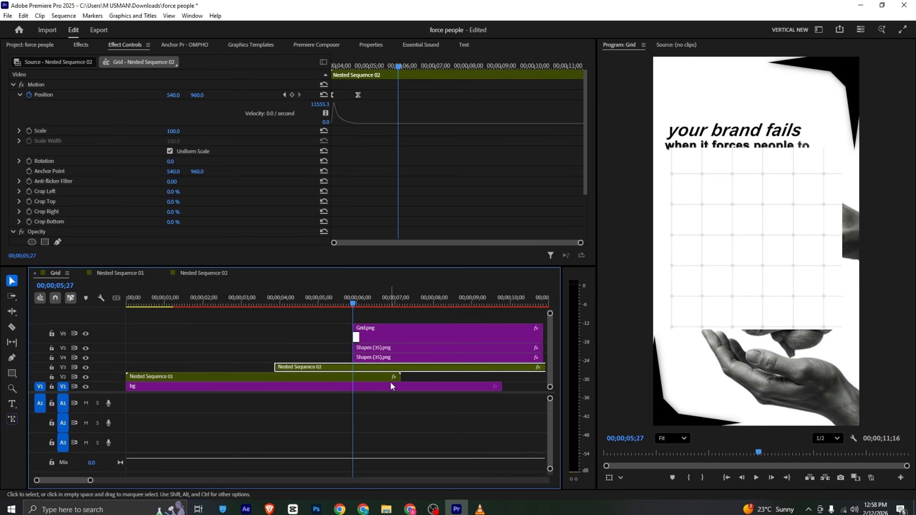
Cut away both nested sequences after 00;00;05;27 and move the pasted grid and shapes clips down onto tracks V2 to V4.
{"action": "key", "text": "c"}
{"action": "left_click", "coordinate": [353, 367]}
{"action": "left_click", "coordinate": [354, 377]}
{"action": "key", "text": "v"}
{"action": "left_click", "coordinate": [371, 376]}
{"action": "key", "text": "Delete"}
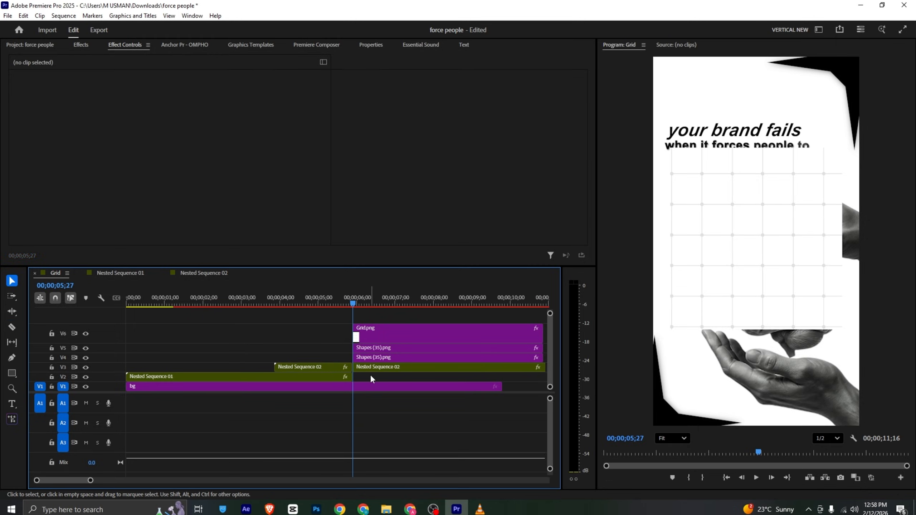
{"action": "left_click", "coordinate": [370, 369]}
{"action": "key", "text": "Delete"}
{"action": "left_click_drag", "start_coordinate": [377, 316], "coordinate": [404, 373]}
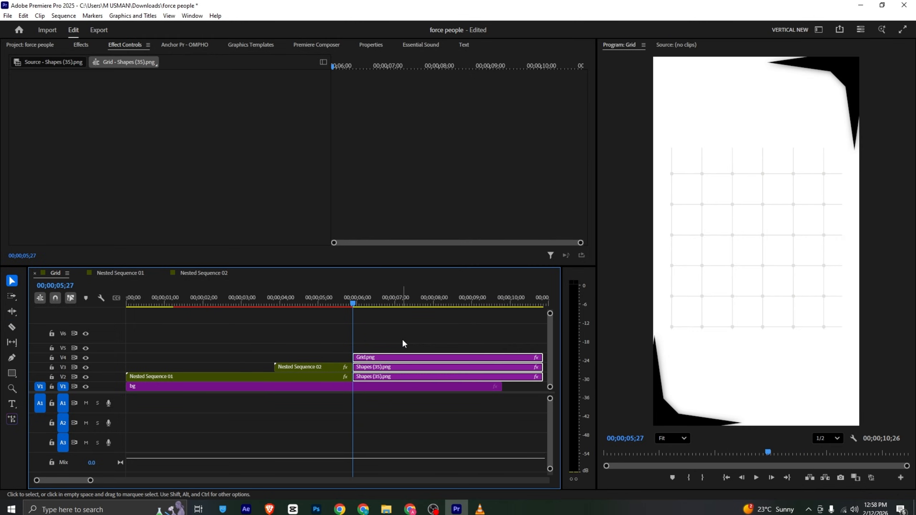
{"action": "left_click", "coordinate": [402, 340]}
Following the reference, copy the Ease Position X - Right caption from Nested Sequence 01 onto Grid's track V5 at 00;00;05;27 and preview it.
{"action": "key", "text": "alt+Tab"}
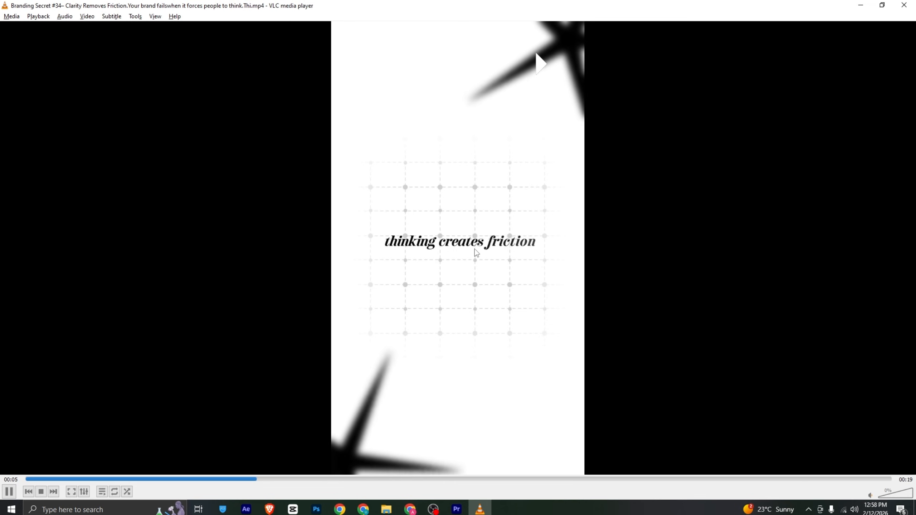
{"action": "left_click", "coordinate": [465, 512]}
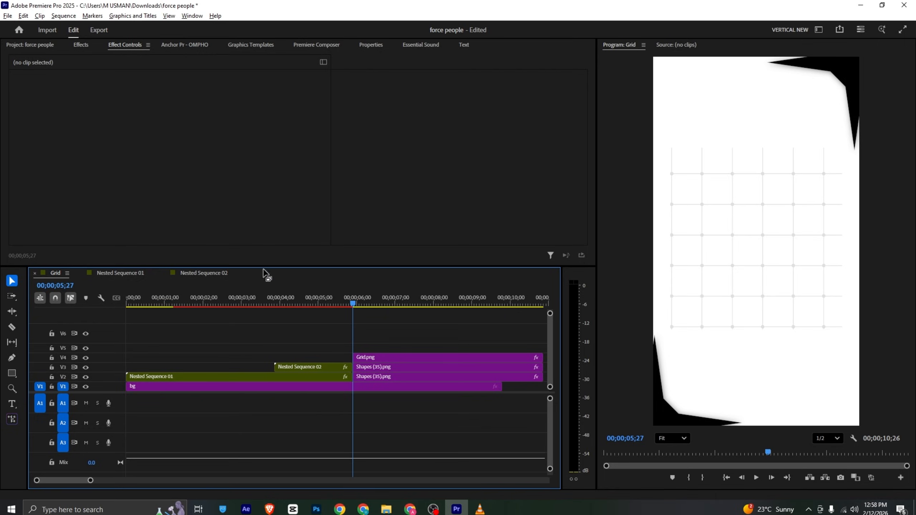
{"action": "left_click", "coordinate": [141, 275]}
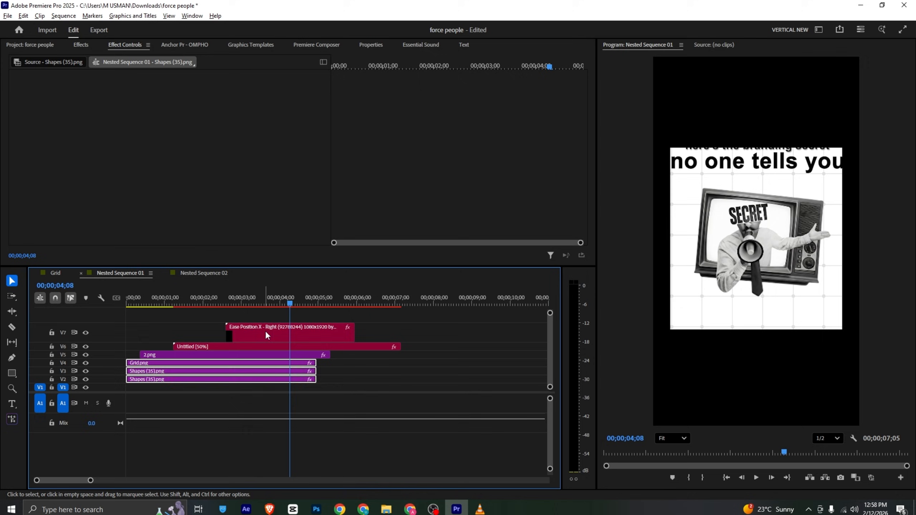
{"action": "left_click", "coordinate": [282, 334]}
{"action": "left_click_drag", "start_coordinate": [52, 274], "coordinate": [410, 347]}
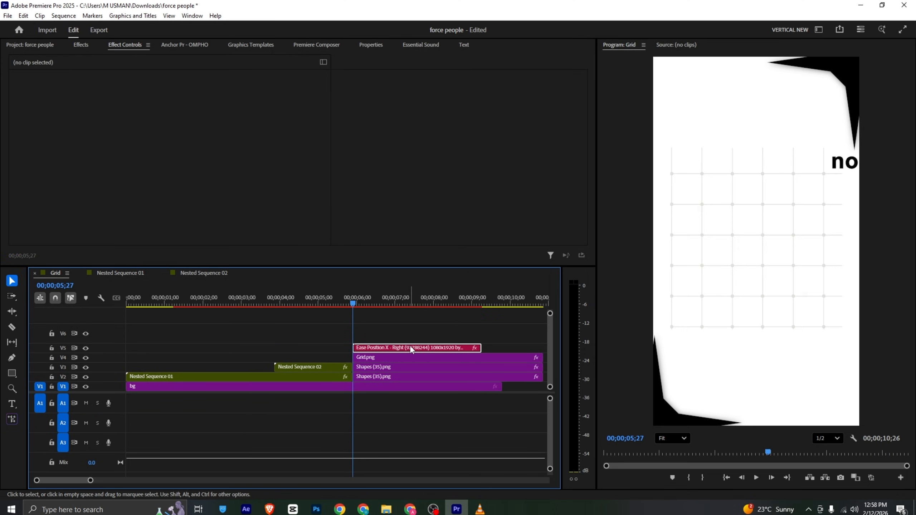
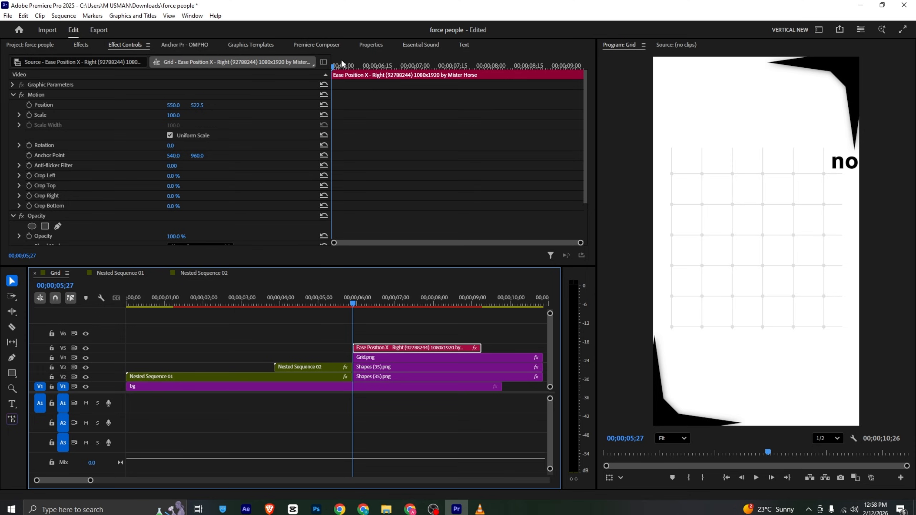
{"action": "key", "text": "space"}
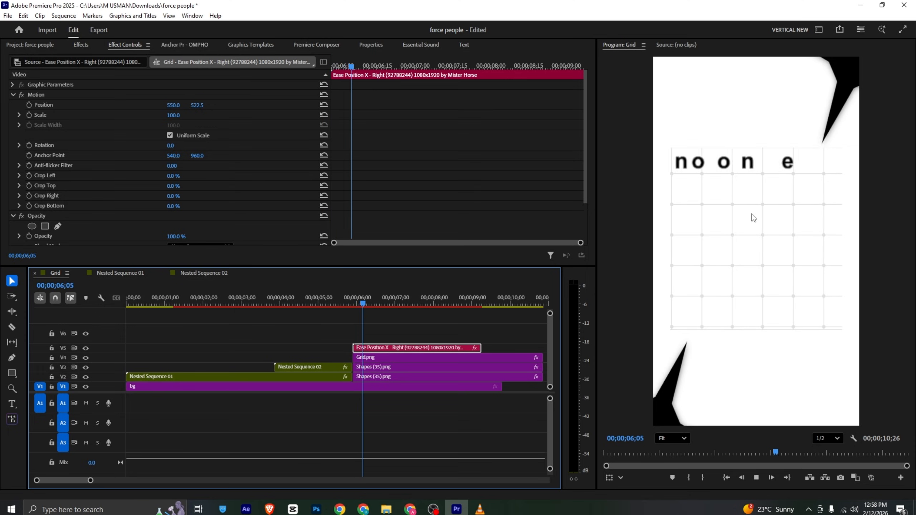
Lower the caption to a Position Y of 917.5 and reduce its font size to 80.9.
{"action": "key", "text": "space"}
{"action": "left_click_drag", "start_coordinate": [201, 106], "coordinate": [221, 81]}
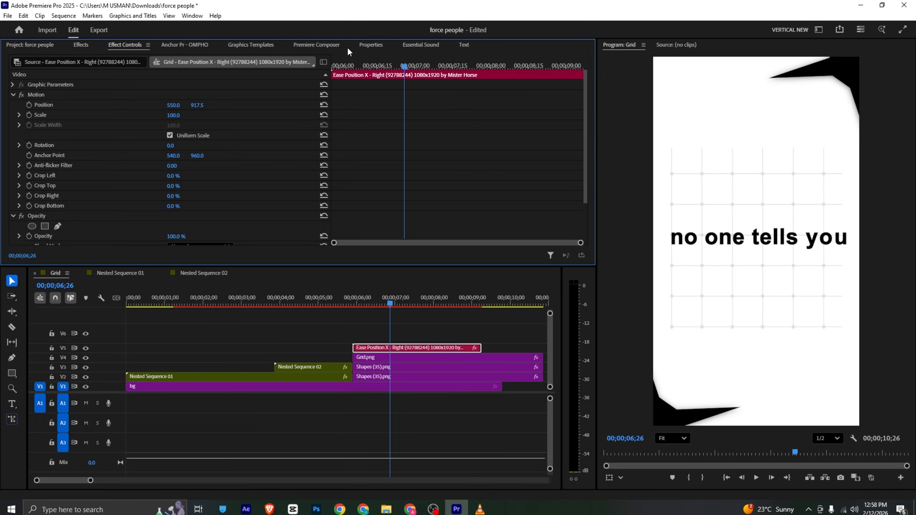
{"action": "left_click", "coordinate": [369, 45]}
{"action": "scroll", "coordinate": [136, 127], "scroll_direction": "down", "scroll_amount": 5}
{"action": "scroll", "coordinate": [130, 164], "scroll_direction": "down", "scroll_amount": 3}
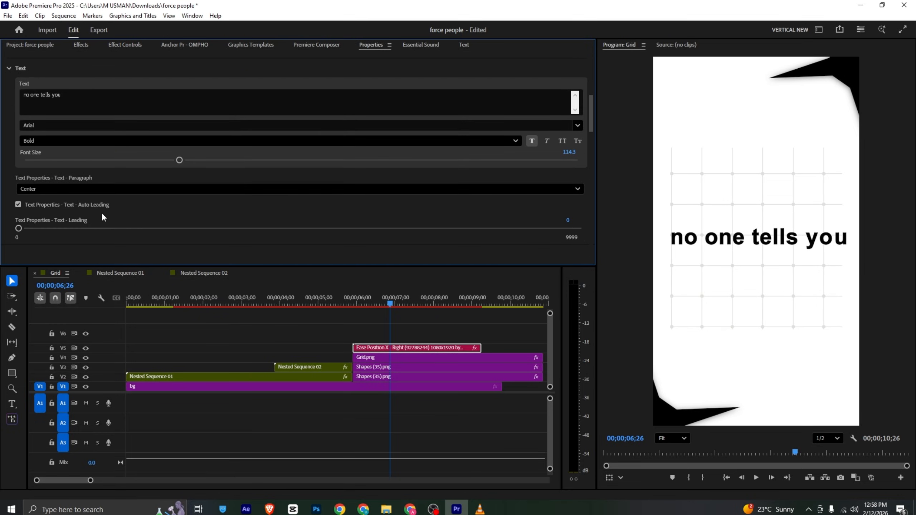
{"action": "left_click_drag", "start_coordinate": [180, 160], "coordinate": [135, 160]}
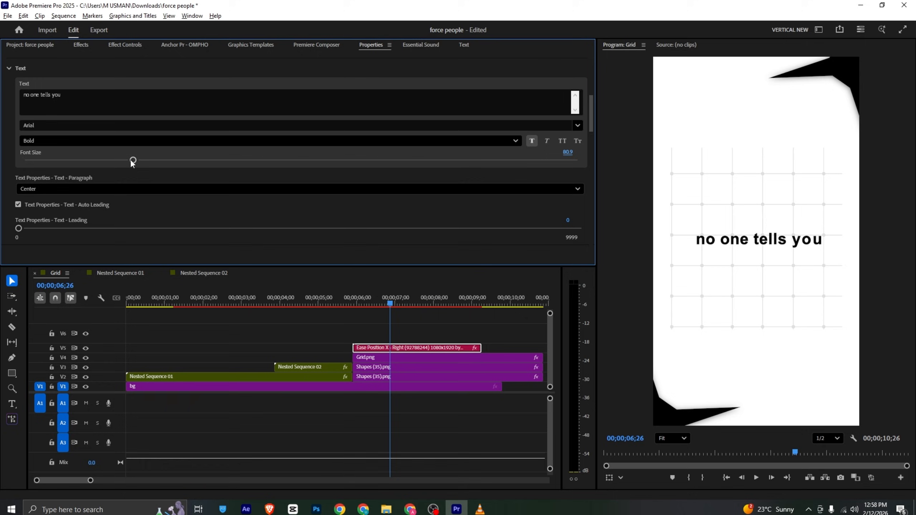
Style the caption in Arial Italic with faux bold and faux italic, and enlarge the font size to 97.
{"action": "left_click", "coordinate": [83, 140]}
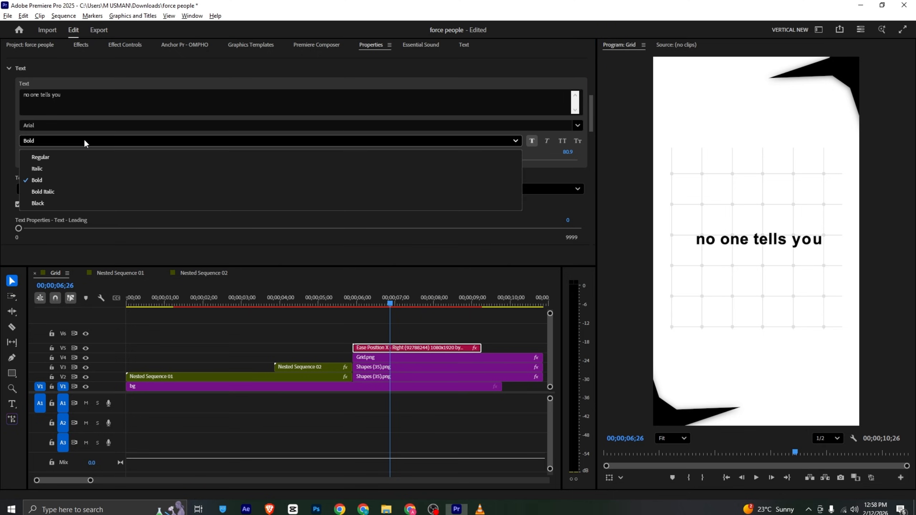
{"action": "left_click", "coordinate": [81, 168]}
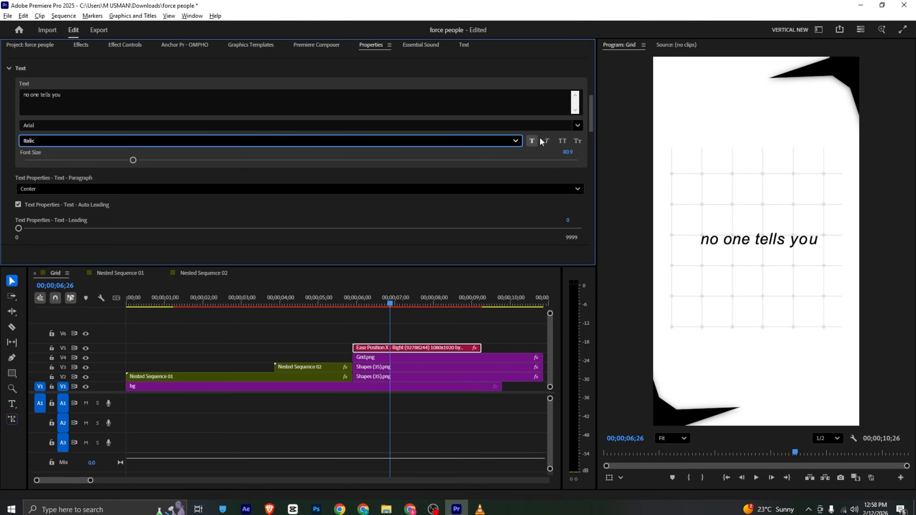
{"action": "left_click", "coordinate": [533, 141]}
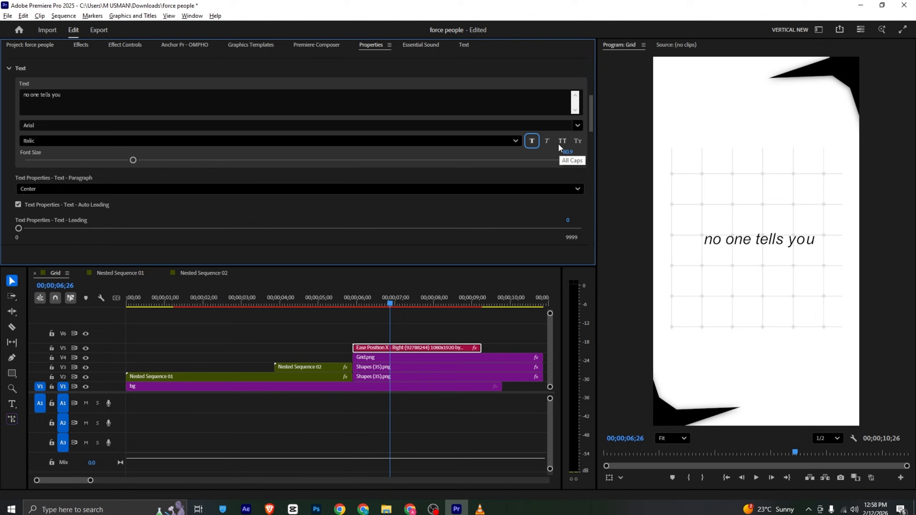
{"action": "left_click", "coordinate": [533, 142]}
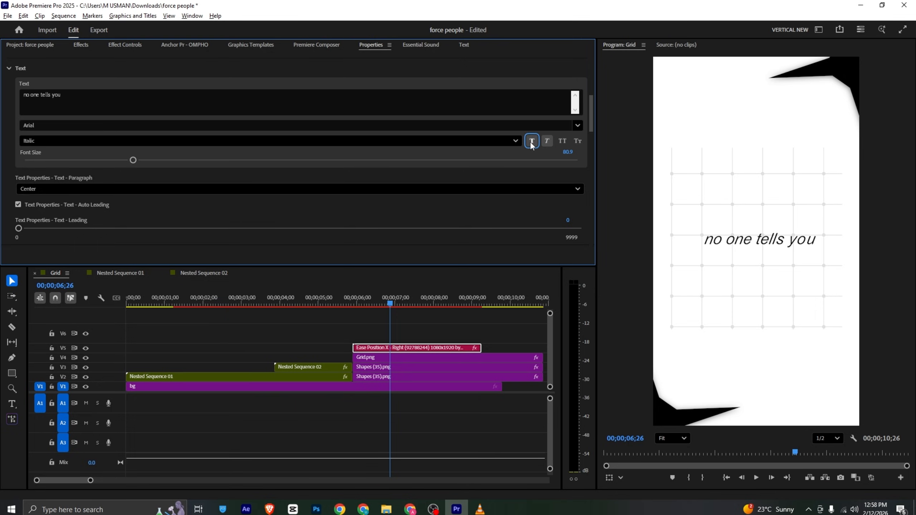
{"action": "left_click_drag", "start_coordinate": [133, 159], "coordinate": [156, 159]}
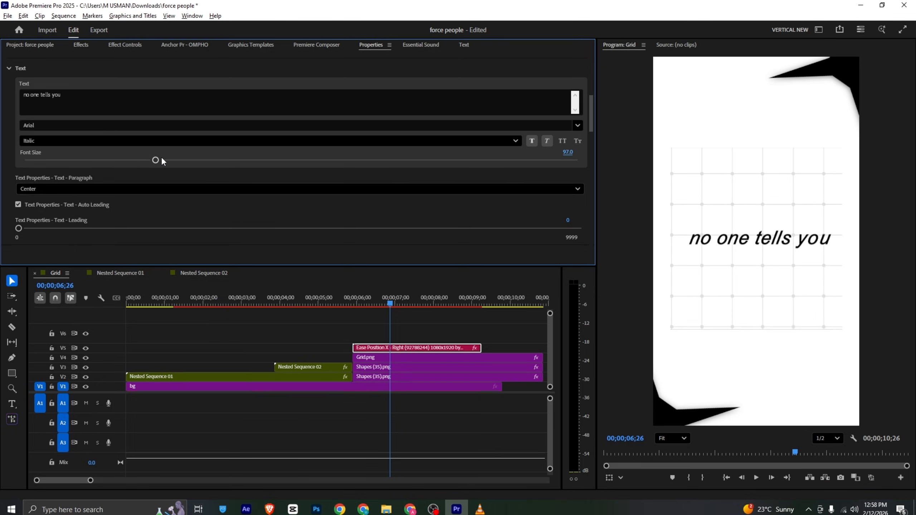
Following the reference, change the caption text to "thinking creates friction", set its font size to 71.9, and preview the scene.
{"action": "key", "text": "alt+Tab"}
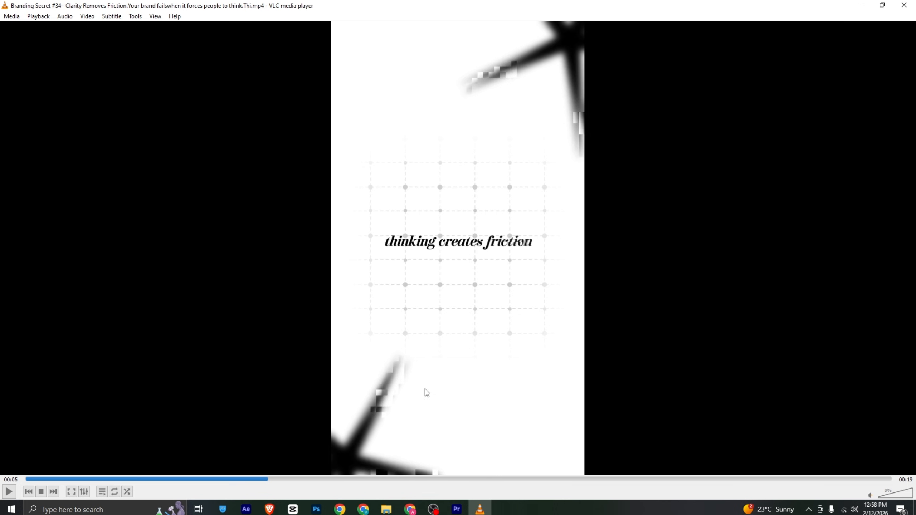
{"action": "key", "text": "alt+Tab"}
{"action": "left_click", "coordinate": [231, 100]}
{"action": "key", "text": "ctrl+a"}
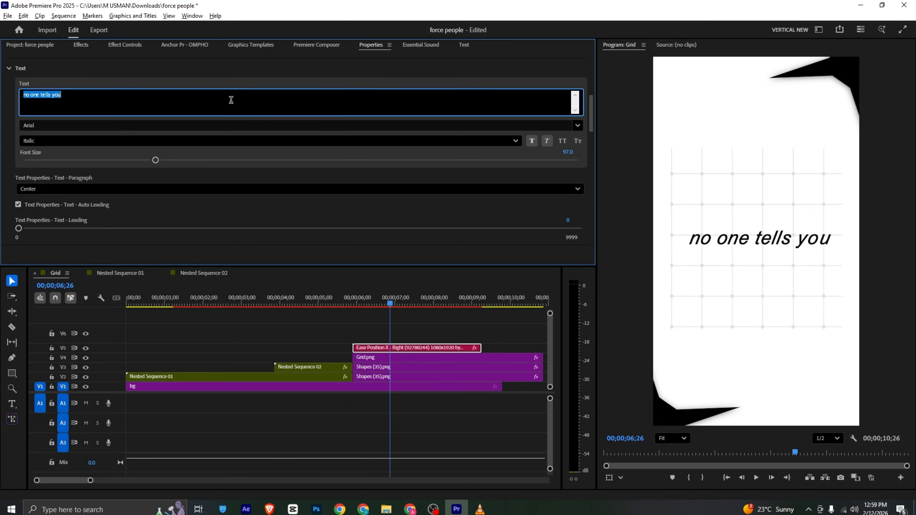
{"action": "type", "text": "thinking creates friction"}
{"action": "left_click_drag", "start_coordinate": [155, 160], "coordinate": [123, 160]}
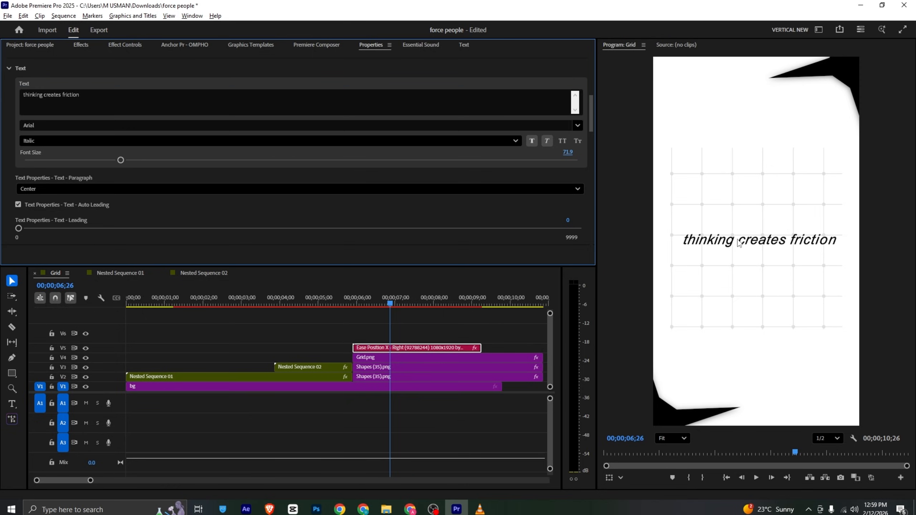
{"action": "left_click", "coordinate": [351, 307]}
{"action": "key", "text": "space"}
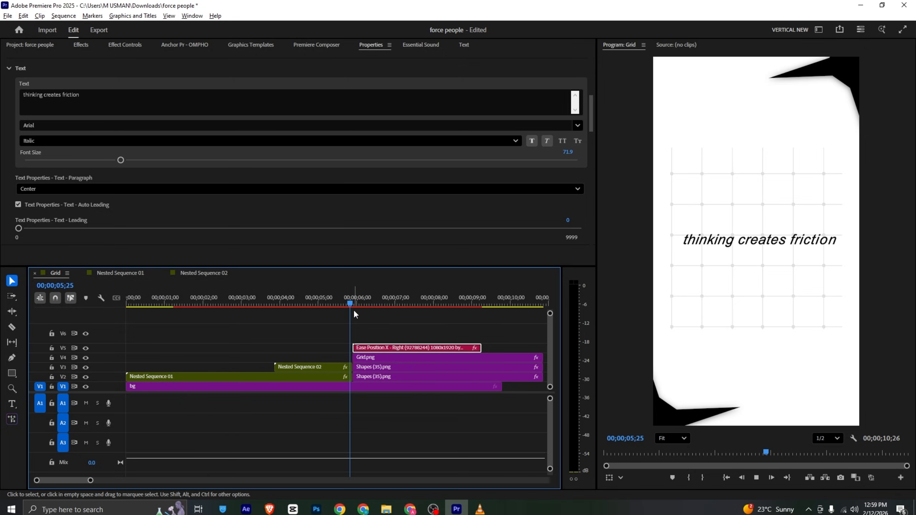
After checking the reference, split Grid.png and both Shapes (35).png clips at 00;00;07;13 and delete the remainder of Grid.png.
{"action": "key", "text": "alt+Tab"}
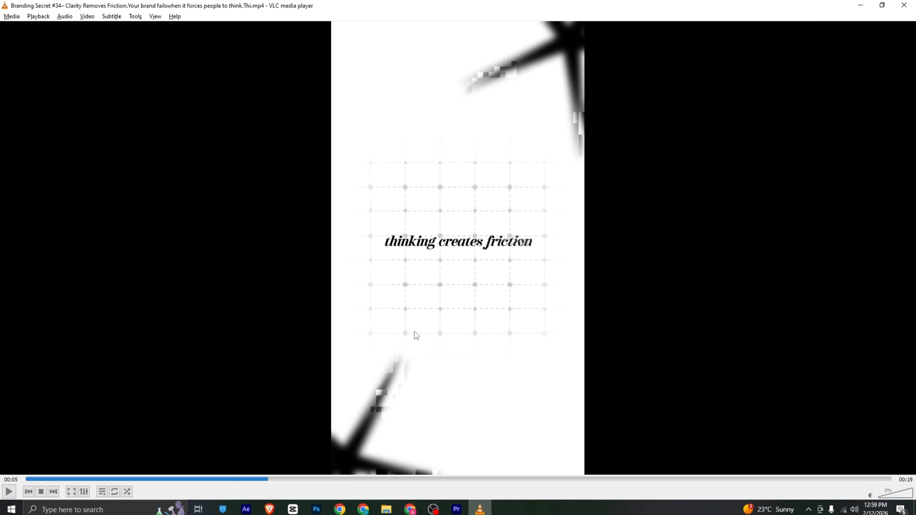
{"action": "left_click", "coordinate": [456, 509]}
{"action": "left_click_drag", "start_coordinate": [402, 302], "coordinate": [411, 302]}
{"action": "key", "text": "c"}
{"action": "left_click", "coordinate": [412, 359]}
{"action": "left_click", "coordinate": [412, 367]}
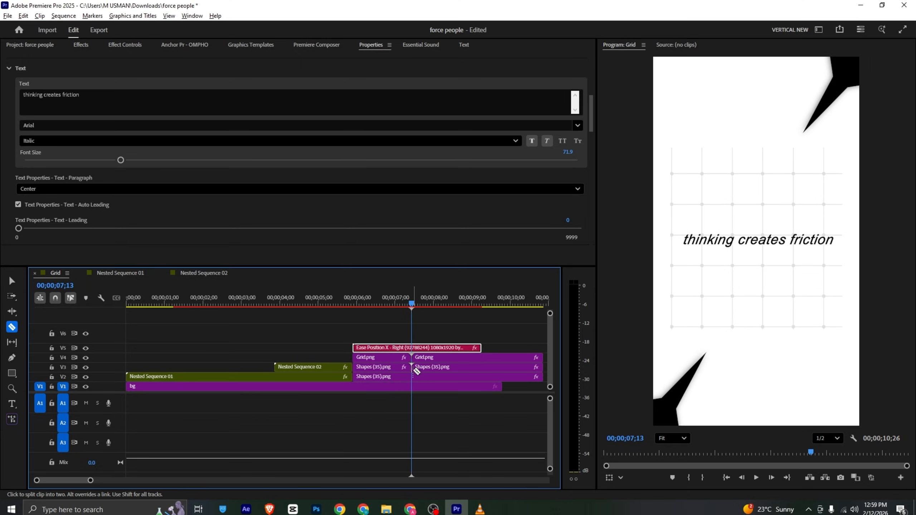
{"action": "left_click", "coordinate": [412, 376]}
{"action": "key", "text": "v"}
{"action": "left_click", "coordinate": [425, 357]}
{"action": "key", "text": "Delete"}
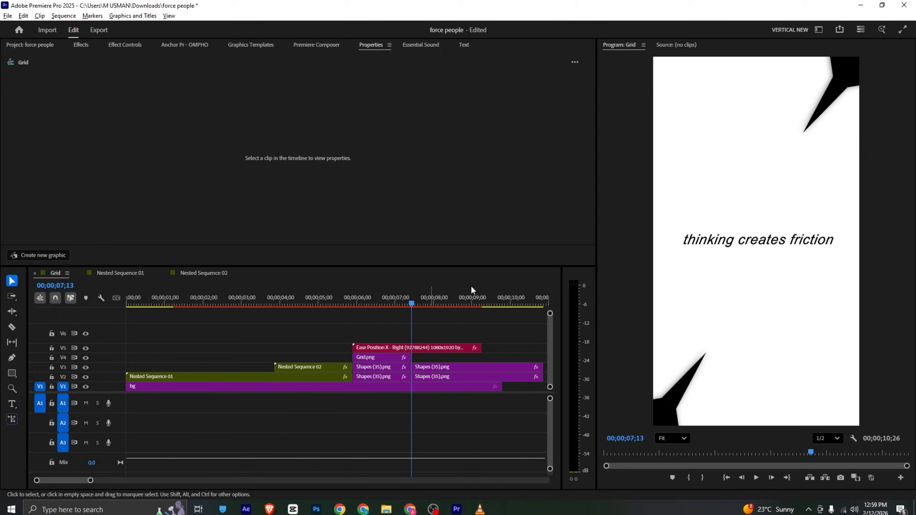
Cut away the caption after 00;00;07;13 and move both trailing Shapes (35).png clips up to tracks V4 and V5.
{"action": "left_click", "coordinate": [471, 286]}
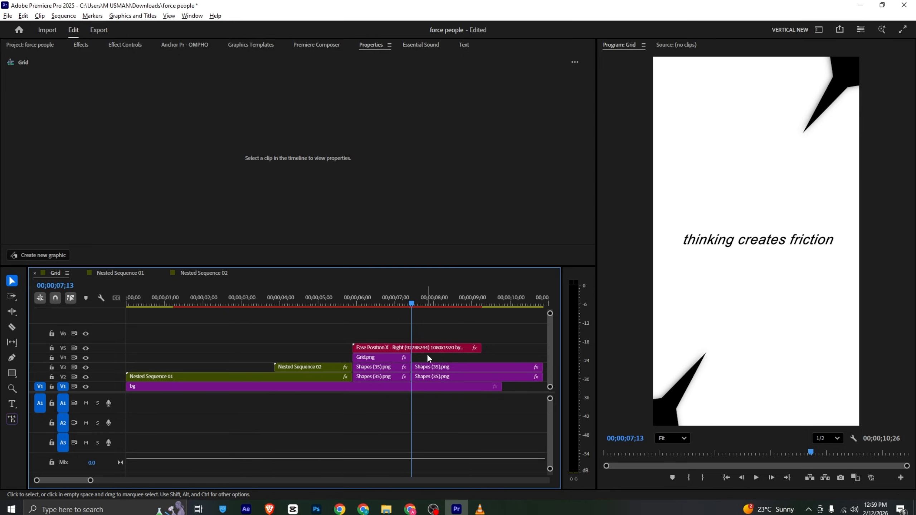
{"action": "key", "text": "c"}
{"action": "left_click", "coordinate": [410, 347]}
{"action": "key", "text": "v"}
{"action": "left_click", "coordinate": [428, 347]}
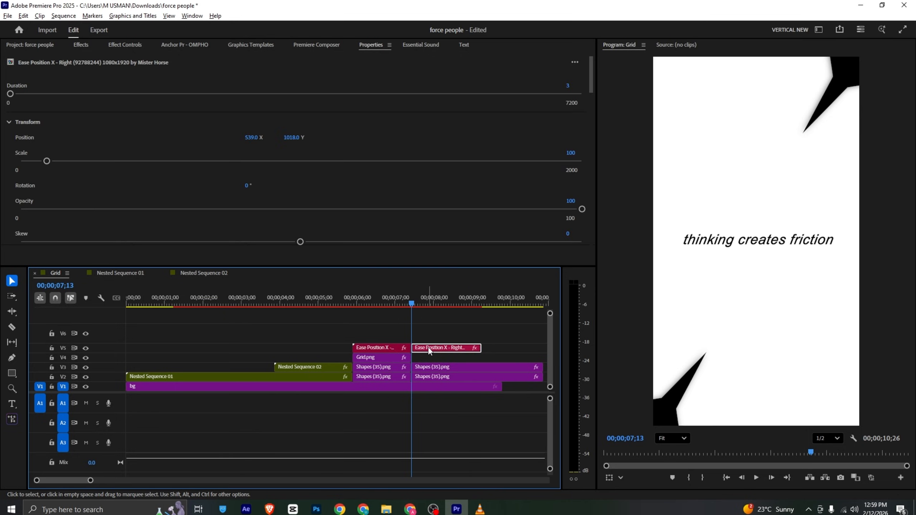
{"action": "key", "text": "Delete"}
{"action": "mouse_move", "coordinate": [438, 356]}
{"action": "left_mouse_down"}
{"action": "mouse_move", "coordinate": [448, 378]}
{"action": "mouse_move", "coordinate": [448, 357]}
{"action": "left_mouse_up"}
Create a black color matte in the project with the sequence's default settings and name it "black bg".
{"action": "left_click", "coordinate": [26, 44]}
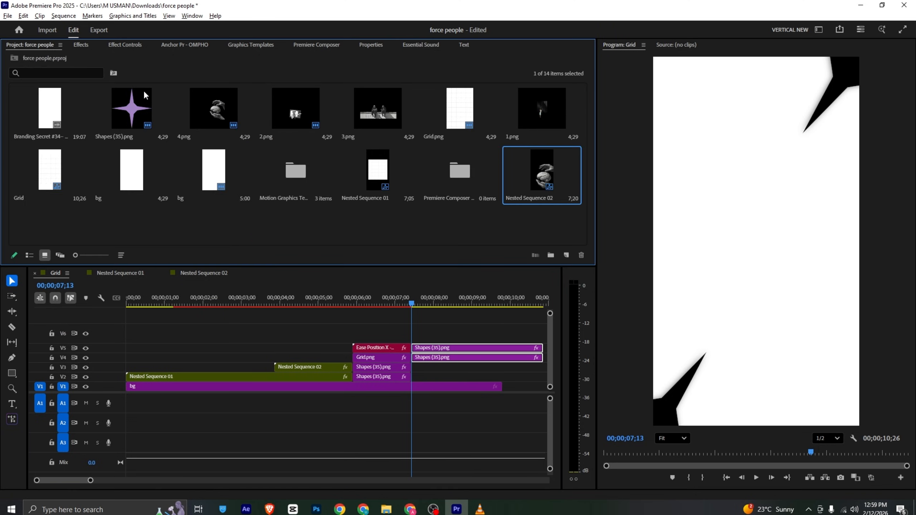
{"action": "right_click", "coordinate": [190, 224]}
{"action": "mouse_move", "coordinate": [234, 263]}
{"action": "left_click", "coordinate": [355, 329]}
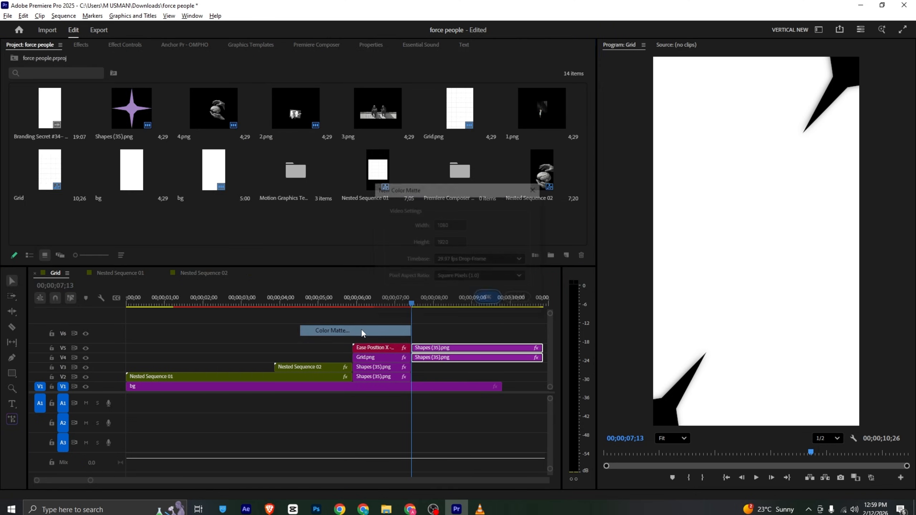
{"action": "left_click", "coordinate": [490, 299]}
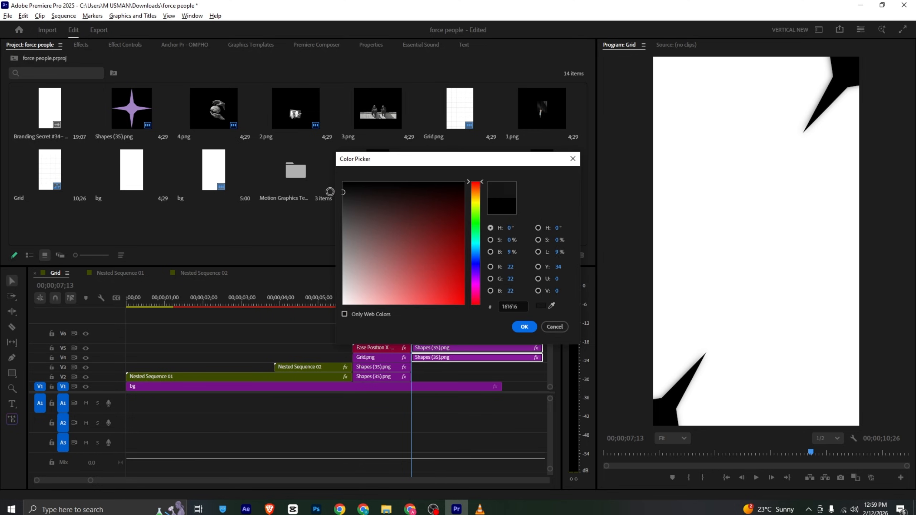
{"action": "key", "text": "Return"}
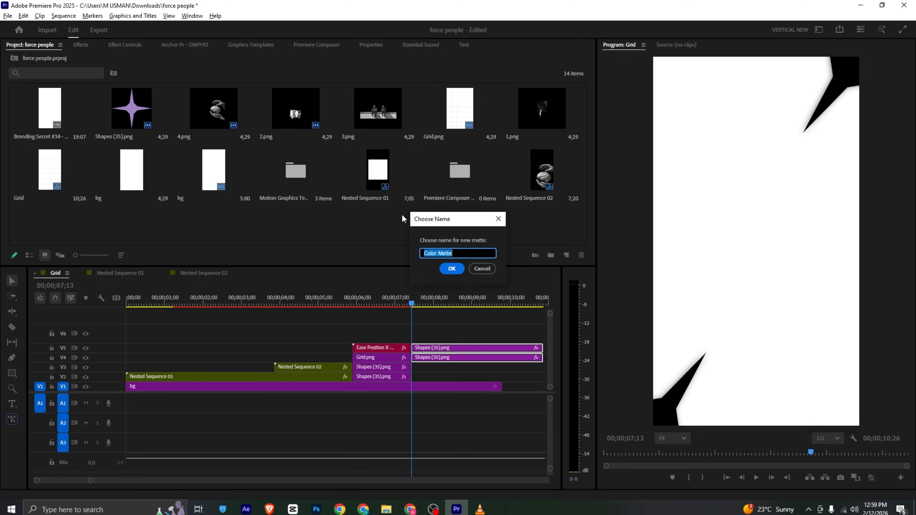
{"action": "type", "text": "black bg"}
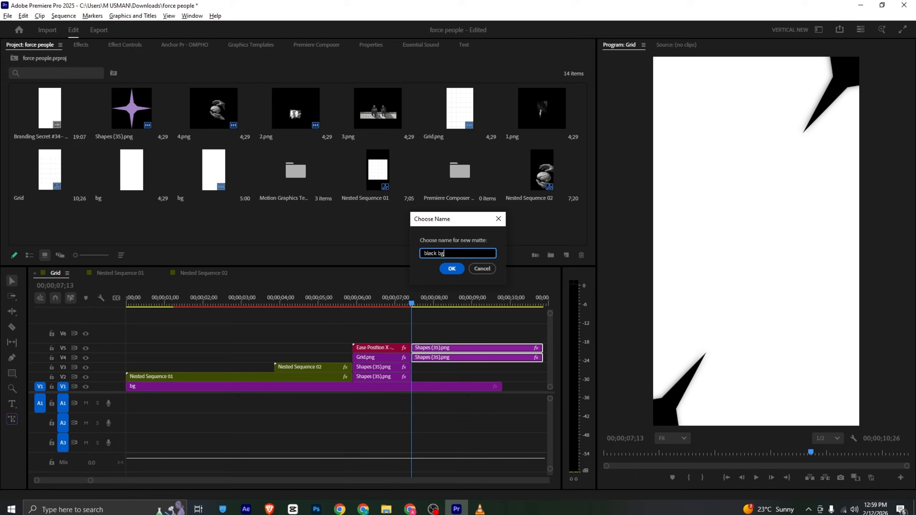
{"action": "left_click", "coordinate": [452, 268]}
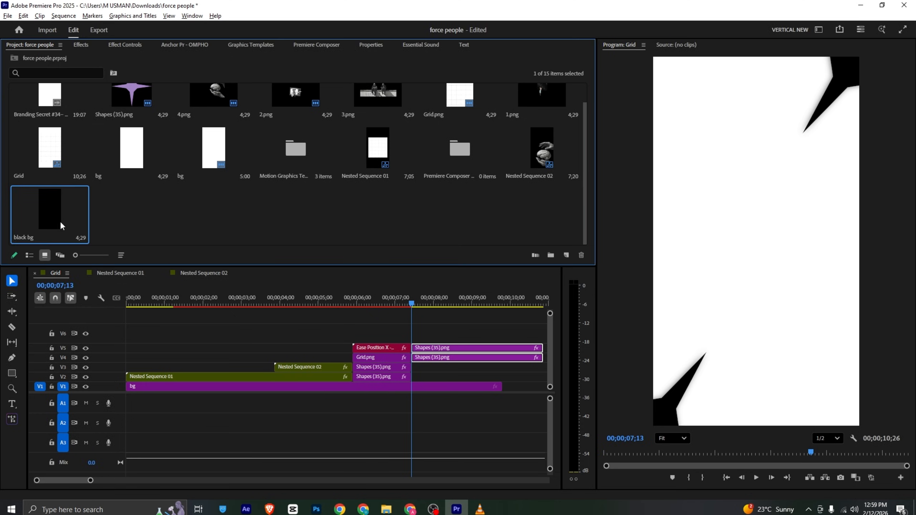
Place black bg on track V2 at 00;00;07;13 and move the trailing shapes clip from V5 down to V3.
{"action": "left_click_drag", "start_coordinate": [60, 220], "coordinate": [413, 376]}
{"action": "left_click", "coordinate": [445, 348]}
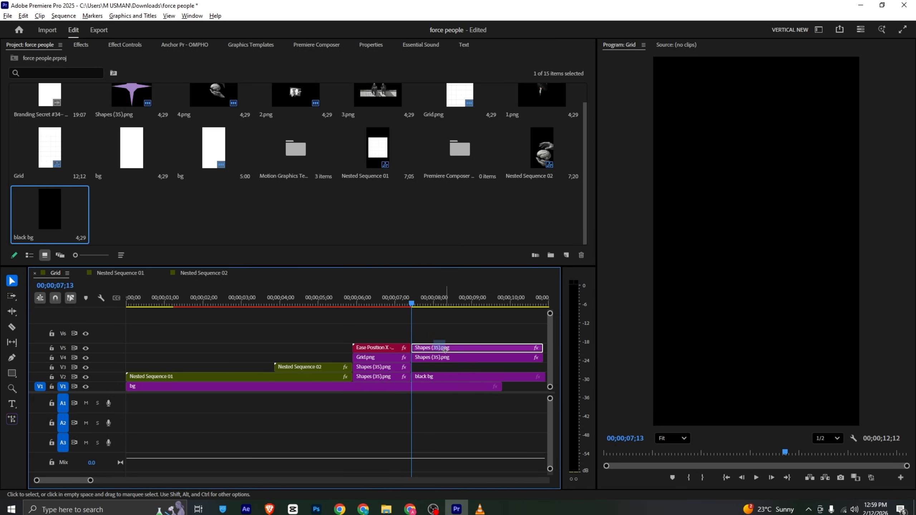
{"action": "left_click_drag", "start_coordinate": [445, 349], "coordinate": [449, 368]}
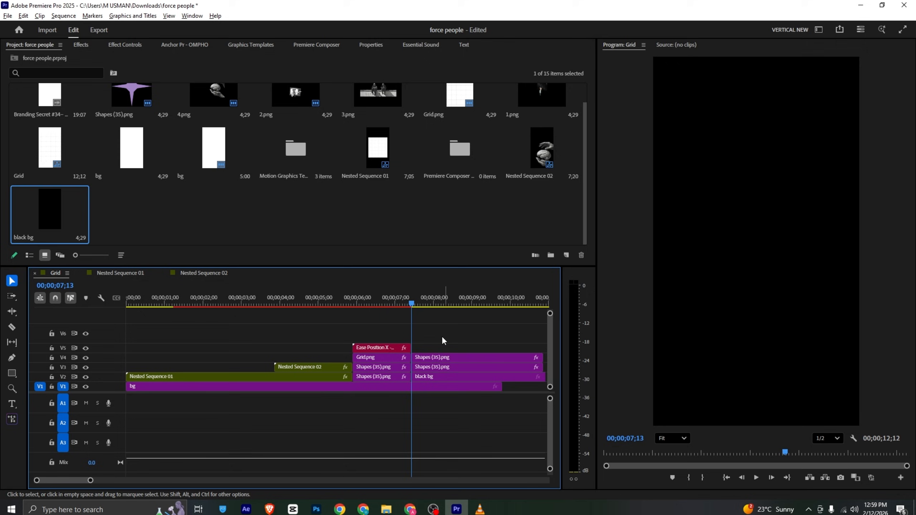
Set both Tint colors, Map Black To and Map White To, to red FF0000 on the trailing V4 shapes clip.
{"action": "left_click", "coordinate": [444, 357]}
{"action": "left_click", "coordinate": [83, 45]}
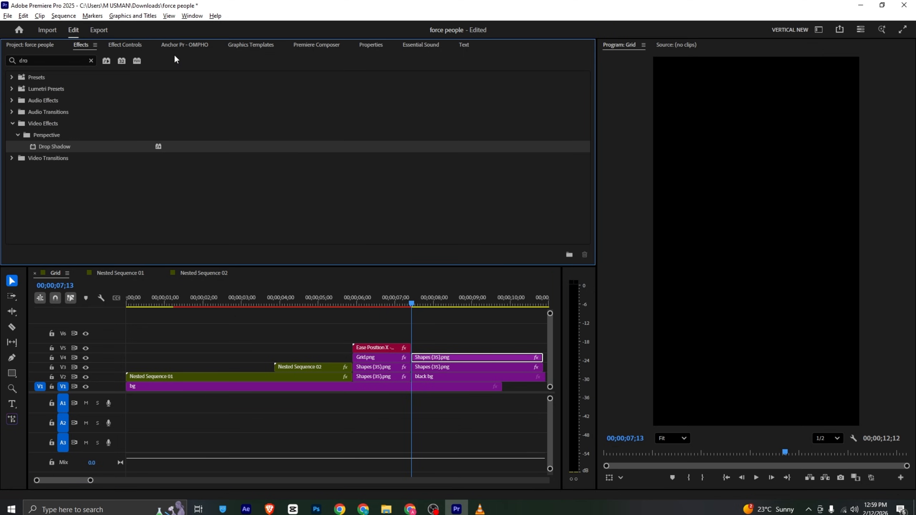
{"action": "left_click", "coordinate": [125, 45]}
{"action": "scroll", "coordinate": [105, 144], "scroll_direction": "down", "scroll_amount": 5}
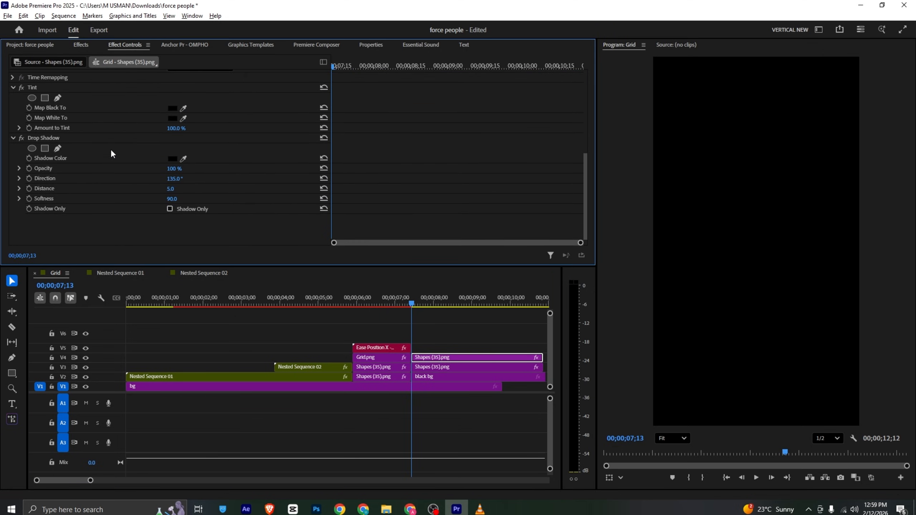
{"action": "scroll", "coordinate": [108, 147], "scroll_direction": "up", "scroll_amount": 1}
{"action": "left_click", "coordinate": [173, 127]}
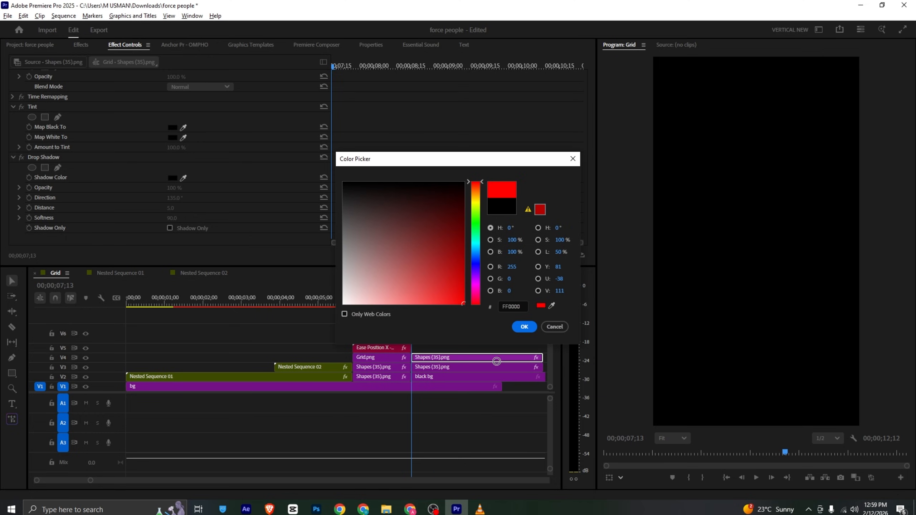
{"action": "left_click_drag", "start_coordinate": [496, 361], "coordinate": [537, 359]}
{"action": "left_click", "coordinate": [526, 328]}
{"action": "left_click", "coordinate": [174, 138]}
{"action": "left_click_drag", "start_coordinate": [459, 273], "coordinate": [479, 308]}
{"action": "left_click", "coordinate": [529, 328]}
Recolor the trailing V3 shapes clip red by setting its Tint's Map Black To and Map White To to pure red.
{"action": "left_click", "coordinate": [437, 368]}
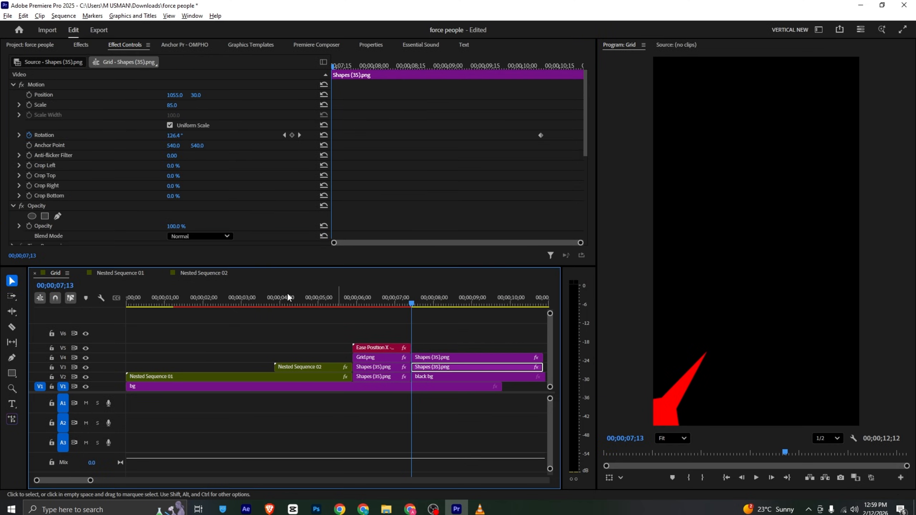
{"action": "scroll", "coordinate": [101, 162], "scroll_direction": "down", "scroll_amount": 8}
{"action": "left_click", "coordinate": [173, 108]}
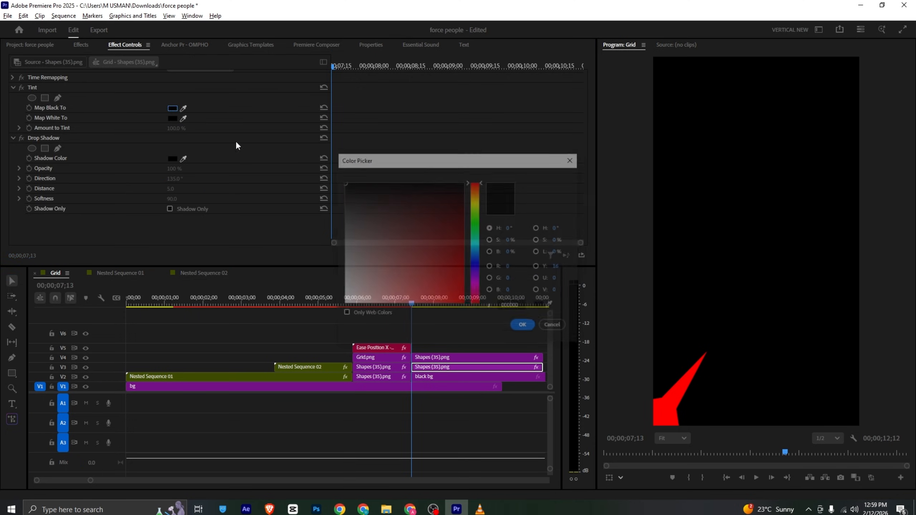
{"action": "left_click_drag", "start_coordinate": [432, 274], "coordinate": [532, 360]}
{"action": "left_click", "coordinate": [524, 328]}
{"action": "left_click", "coordinate": [171, 119]}
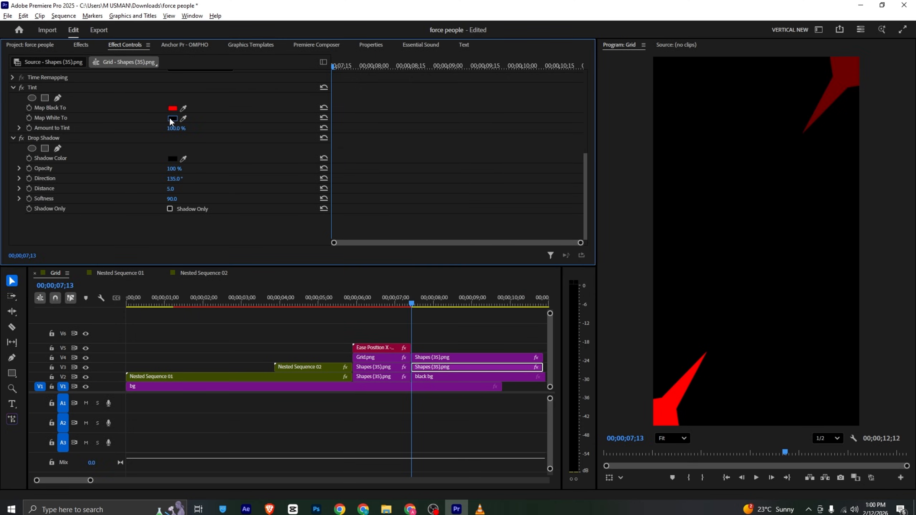
{"action": "left_click", "coordinate": [522, 327]}
Apply a second Drop Shadow effect to the trailing V4 shapes clip, using the reference's glowing shapes as a guide.
{"action": "left_click_drag", "start_coordinate": [422, 295], "coordinate": [447, 303]}
{"action": "left_click", "coordinate": [479, 509]}
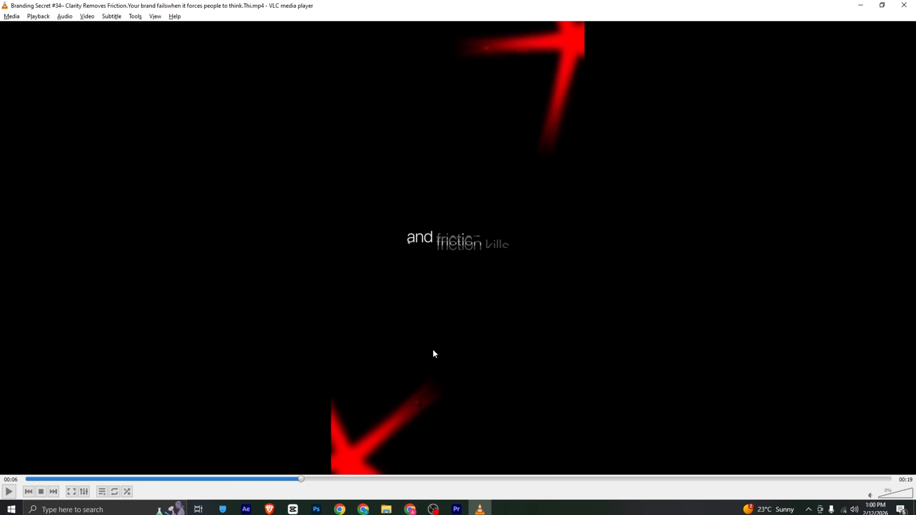
{"action": "left_click", "coordinate": [456, 508]}
{"action": "left_click", "coordinate": [88, 49]}
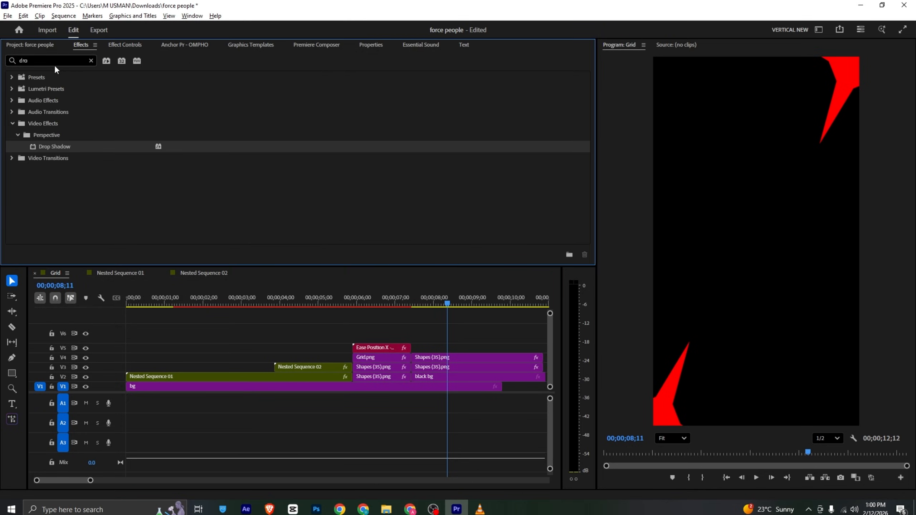
{"action": "left_click_drag", "start_coordinate": [53, 146], "coordinate": [437, 357]}
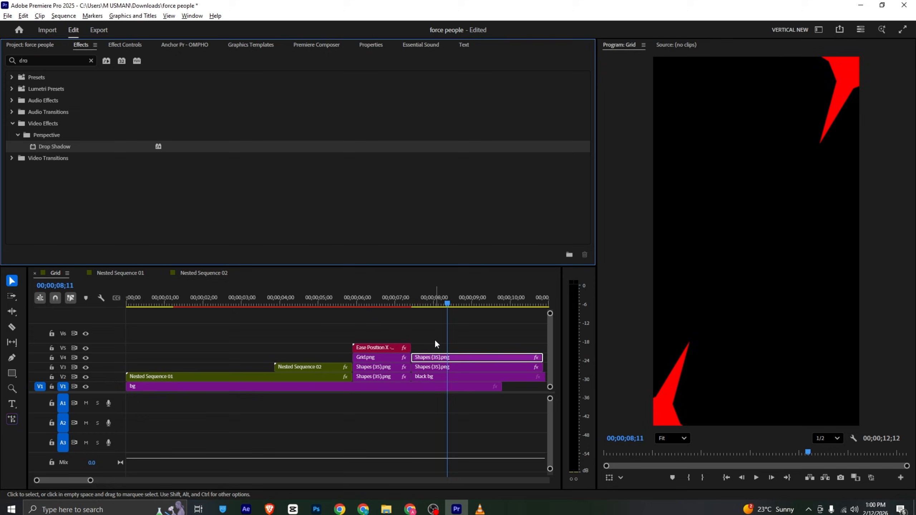
{"action": "left_click", "coordinate": [431, 303]}
{"action": "left_click", "coordinate": [127, 46]}
{"action": "scroll", "coordinate": [229, 145], "scroll_direction": "down", "scroll_amount": 10}
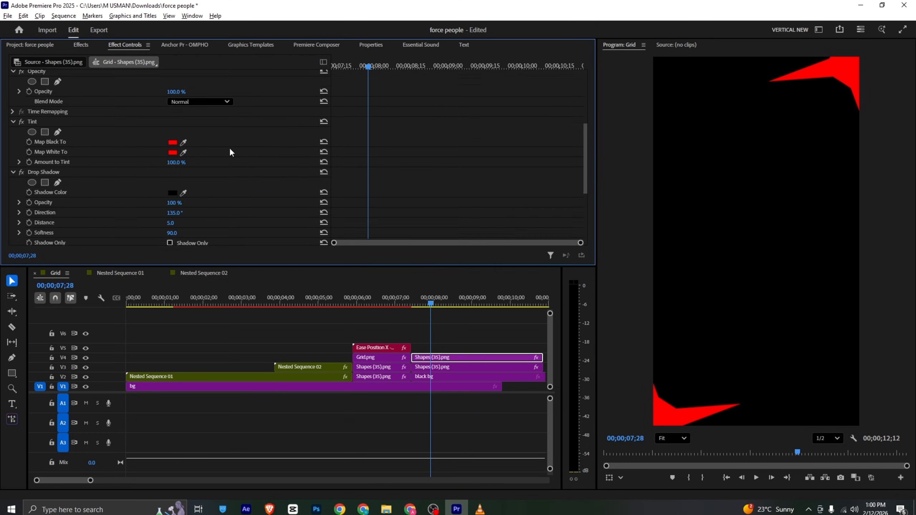
Set the V4 shapes clip's second Drop Shadow to red, opacity 82%, direction -25° and softness 36.
{"action": "left_click", "coordinate": [173, 168]}
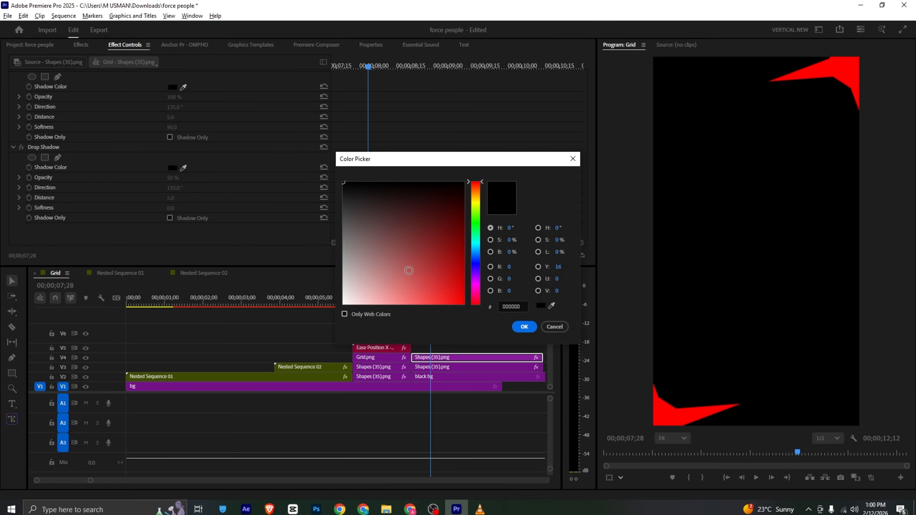
{"action": "left_click", "coordinate": [461, 183]}
{"action": "left_click", "coordinate": [526, 328]}
{"action": "left_click_drag", "start_coordinate": [169, 178], "coordinate": [188, 177]}
{"action": "left_click_drag", "start_coordinate": [168, 208], "coordinate": [140, 187]}
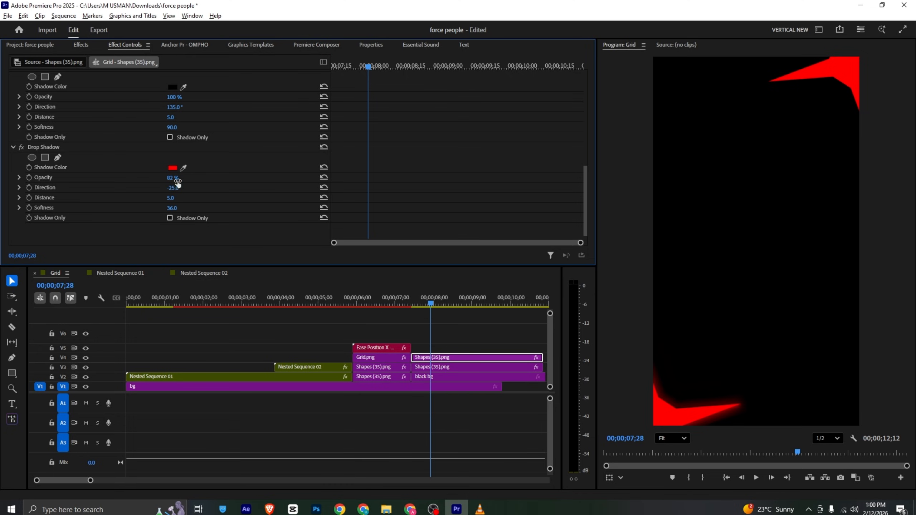
Copy the red Drop Shadow to the trailing V3 shapes clip and scrub through the glowing shapes.
{"action": "left_click", "coordinate": [50, 151]}
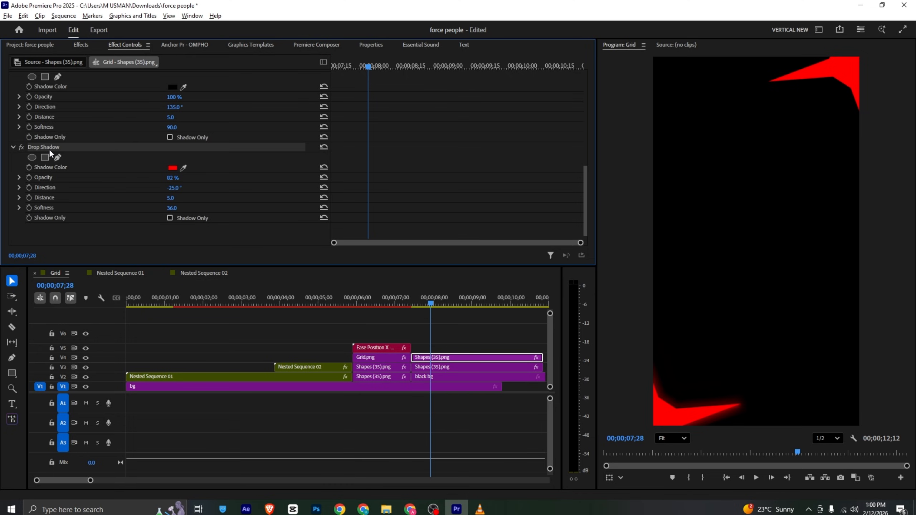
{"action": "left_click", "coordinate": [439, 368]}
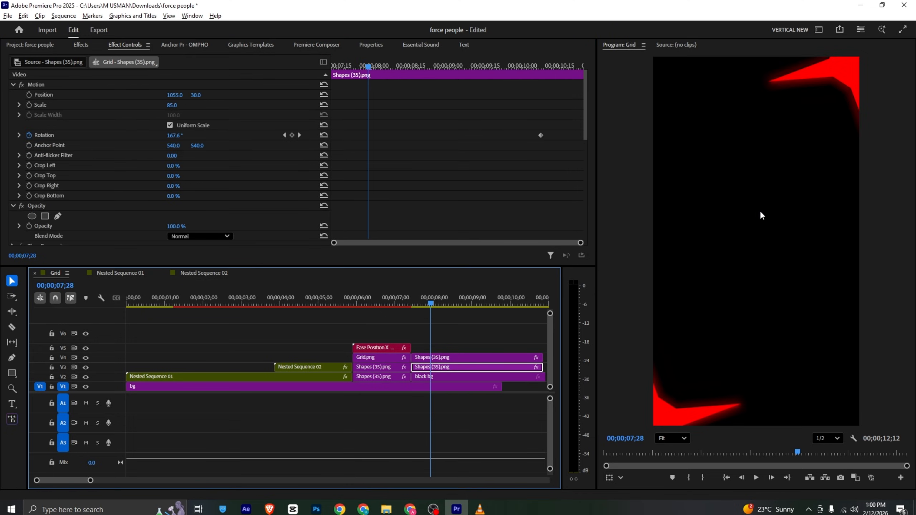
{"action": "left_click", "coordinate": [475, 303]}
{"action": "left_click_drag", "start_coordinate": [475, 303], "coordinate": [421, 308]}
Switch to the VLC reference video, examine the scene following the black one, and return to Premiere Pro.
{"action": "key", "text": "alt+Tab"}
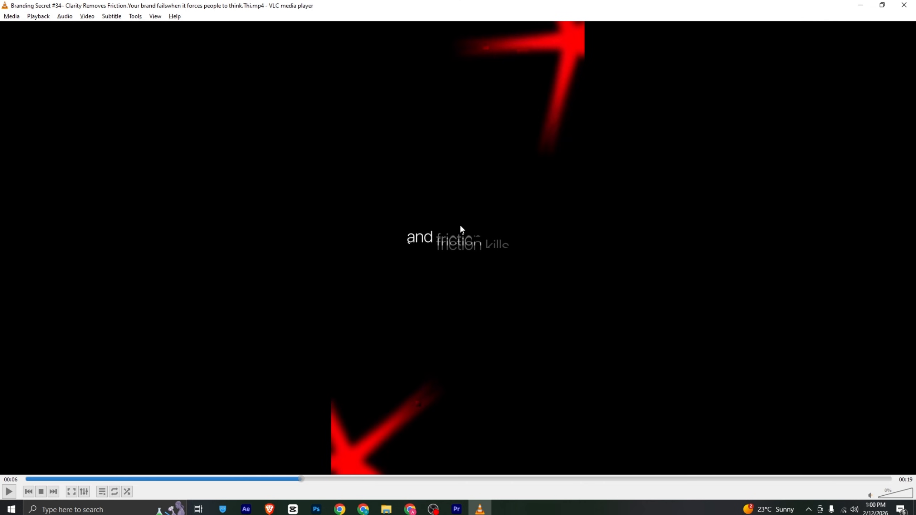
{"action": "scroll", "coordinate": [461, 229], "scroll_direction": "down", "scroll_amount": 1}
{"action": "scroll", "coordinate": [460, 257], "scroll_direction": "down", "scroll_amount": 2}
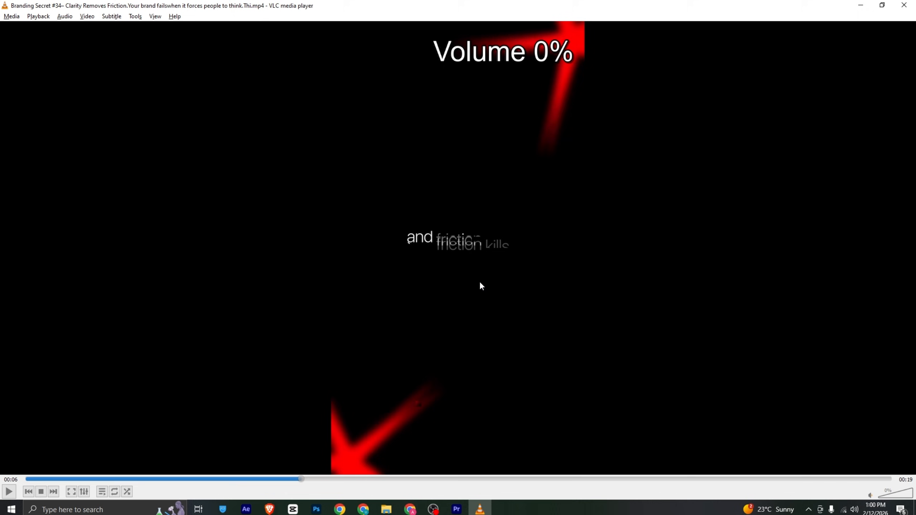
{"action": "left_click_drag", "start_coordinate": [303, 476], "coordinate": [447, 476]}
{"action": "left_click", "coordinate": [457, 509]}
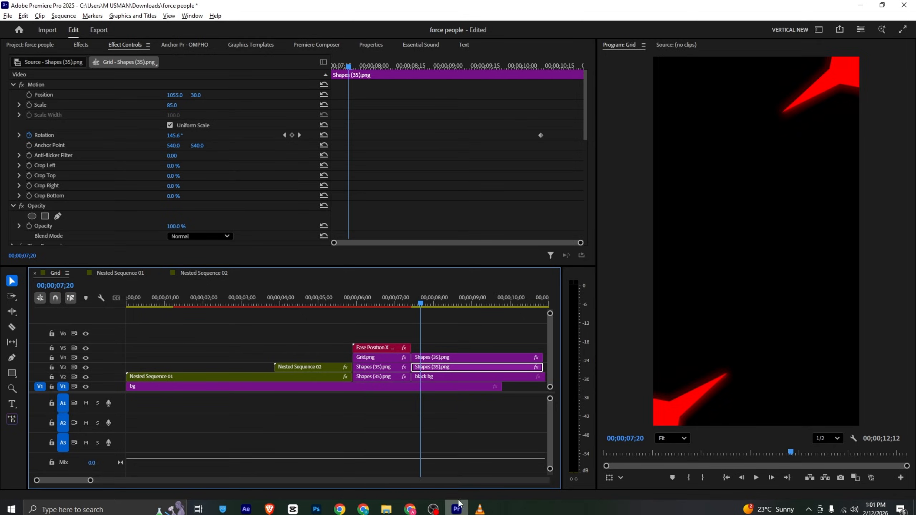
Trim the trailing shapes clips and black bg to end at 00;00;08;28, and extend bg beyond them.
{"action": "left_click_drag", "start_coordinate": [443, 304], "coordinate": [469, 303]}
{"action": "key", "text": "c"}
{"action": "left_click", "coordinate": [471, 356]}
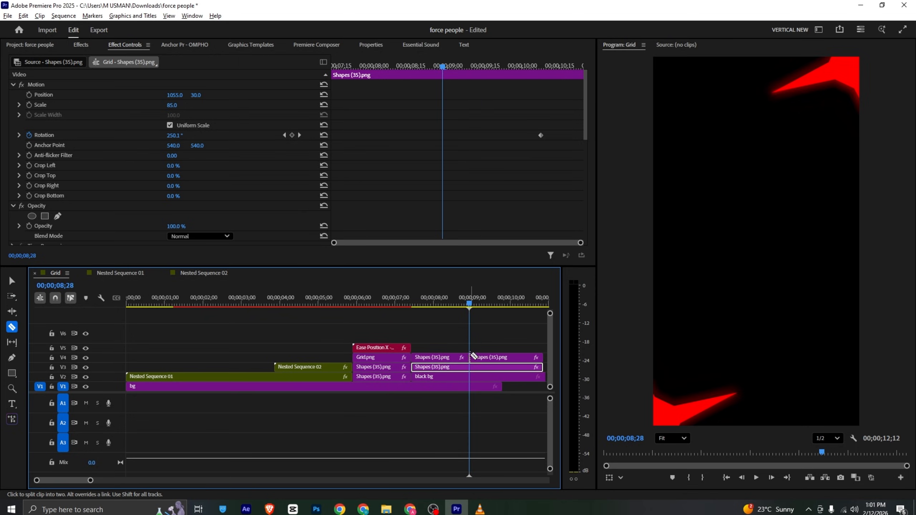
{"action": "left_click", "coordinate": [469, 367]}
{"action": "key", "text": "v"}
{"action": "left_click_drag", "start_coordinate": [480, 348], "coordinate": [544, 386]}
{"action": "key", "text": "Delete"}
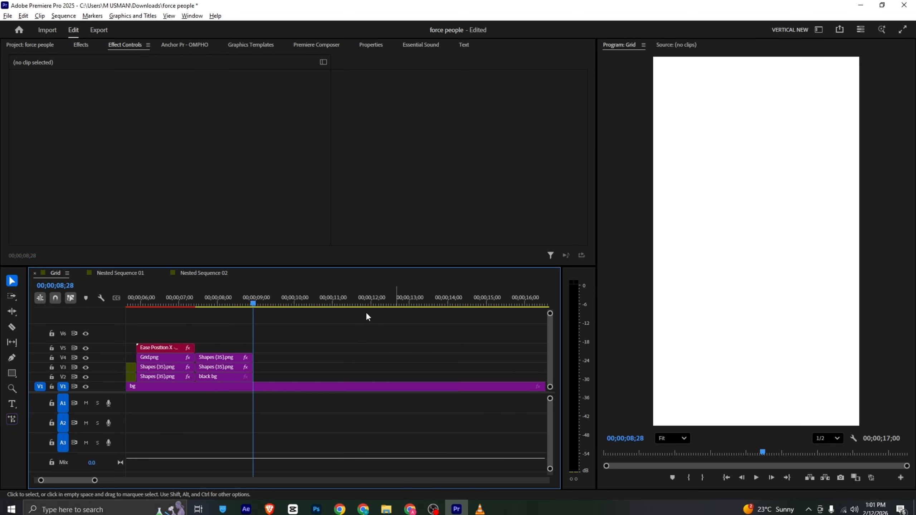
Place 1.png on V2 at 00;00;08;28, scale it to 267 and position it at 545, 1187.5.
{"action": "left_click", "coordinate": [41, 44]}
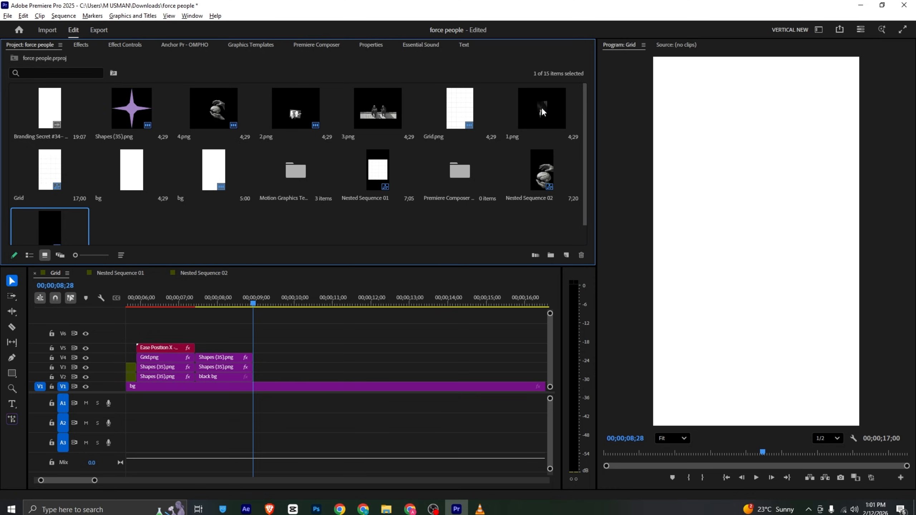
{"action": "left_click_drag", "start_coordinate": [542, 112], "coordinate": [263, 377]}
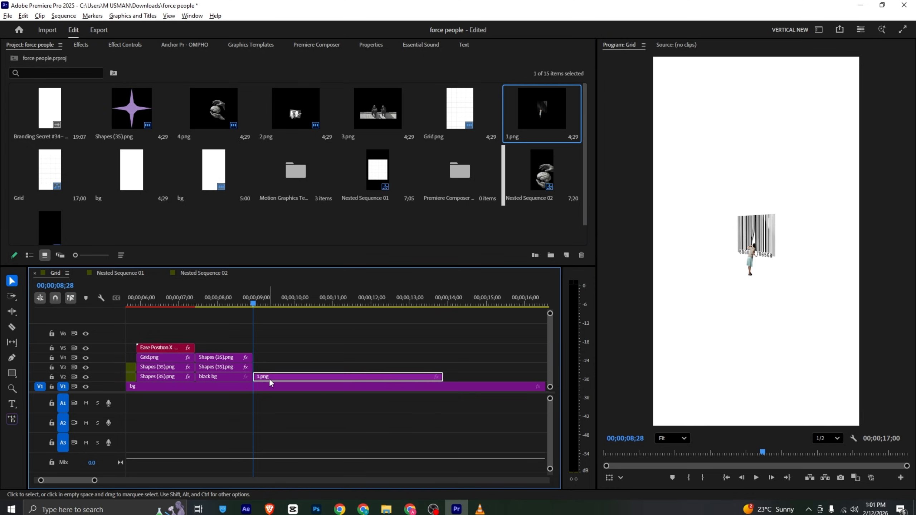
{"action": "left_click", "coordinate": [136, 49]}
{"action": "left_click", "coordinate": [162, 104]}
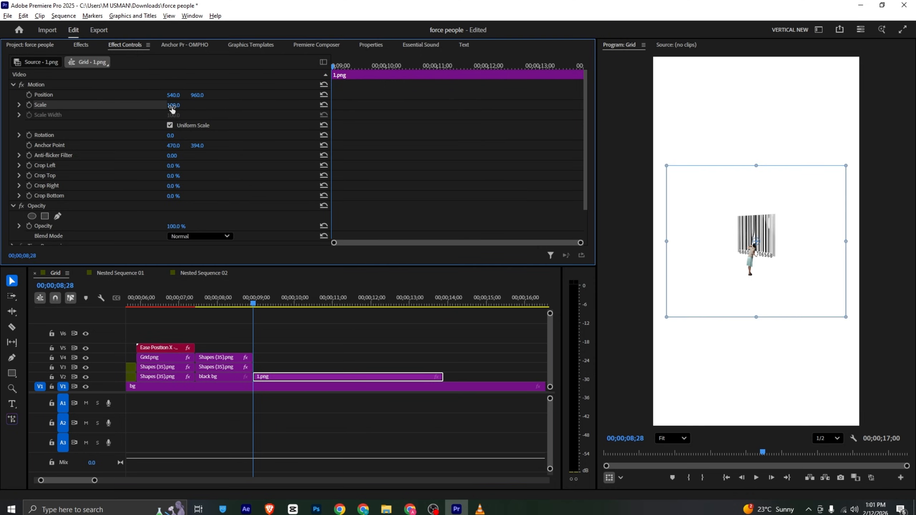
{"action": "left_click_drag", "start_coordinate": [172, 105], "coordinate": [251, 105]}
{"action": "left_click_drag", "start_coordinate": [725, 231], "coordinate": [727, 278]}
Keyframe 1.png's Position to rise from Y 3125.5 at the clip's start to 1187.5 about two seconds in, with eased keyframes.
{"action": "left_click", "coordinate": [29, 95]}
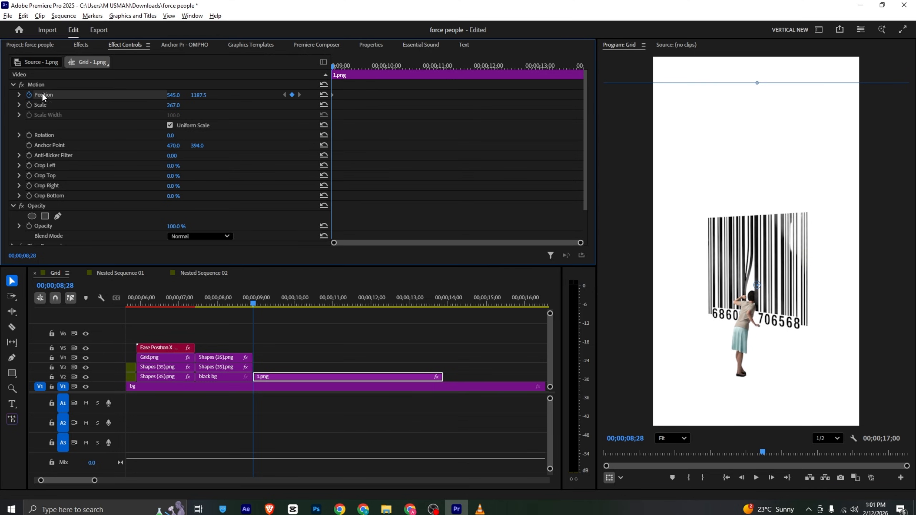
{"action": "left_click_drag", "start_coordinate": [333, 96], "coordinate": [418, 118]}
{"action": "left_click_drag", "start_coordinate": [202, 95], "coordinate": [253, 95]}
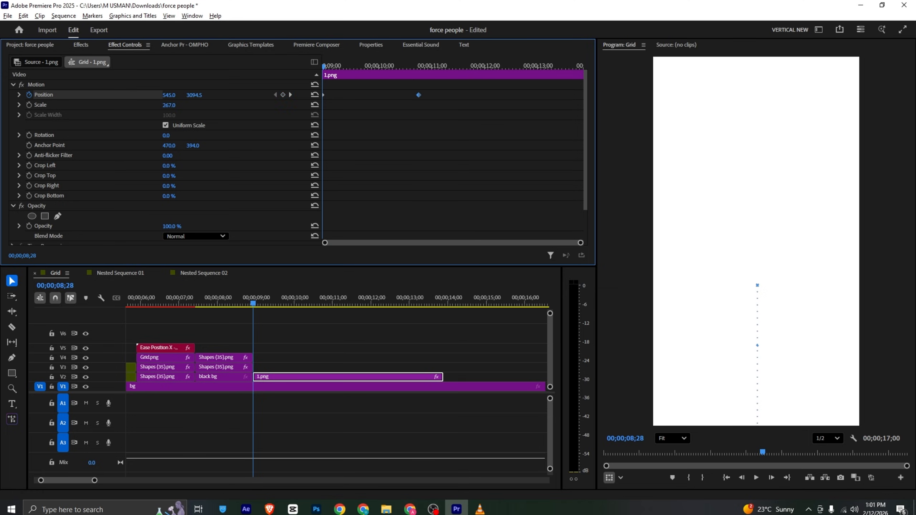
{"action": "key", "text": "ctrl+s"}
{"action": "right_click", "coordinate": [421, 96]}
{"action": "mouse_move", "coordinate": [458, 177]}
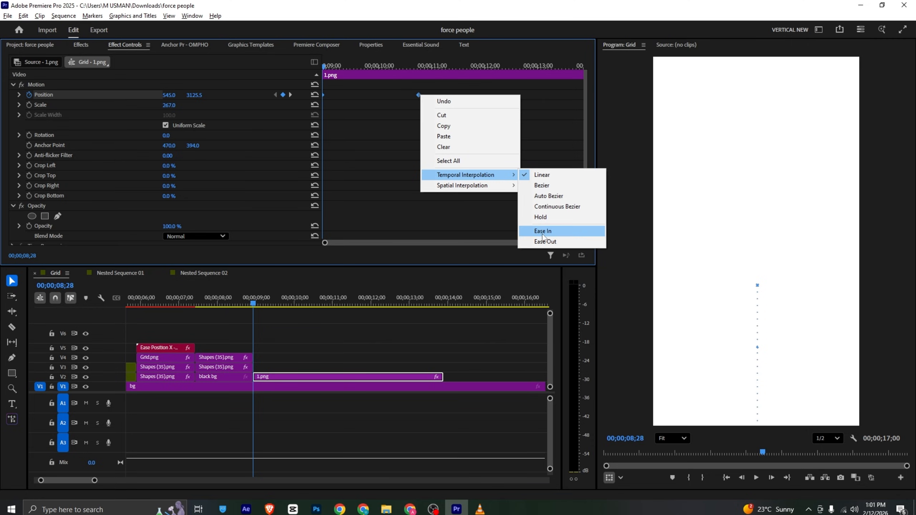
{"action": "left_click", "coordinate": [543, 233]}
Shape 1.png's position velocity into a fast start and long slow finish, and move its end keyframe to about 00;00;10;06.
{"action": "left_click", "coordinate": [19, 94]}
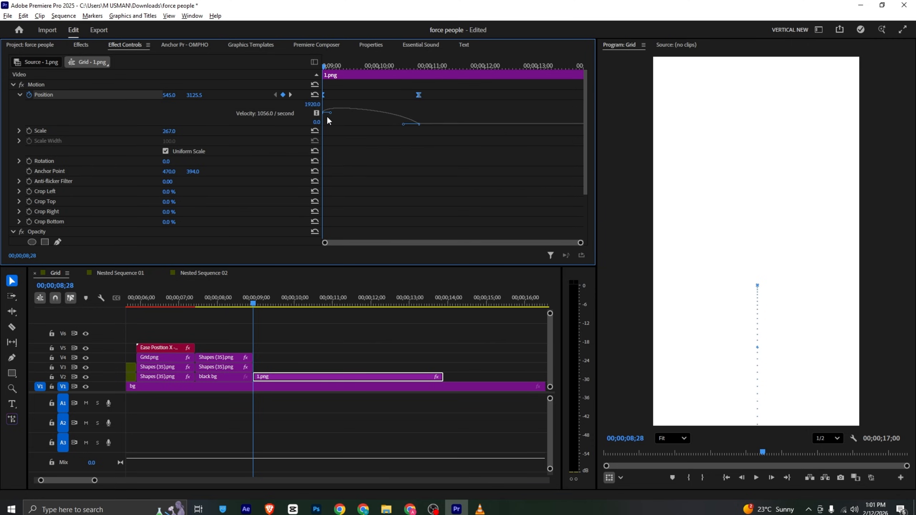
{"action": "left_click_drag", "start_coordinate": [331, 114], "coordinate": [331, 133]}
{"action": "left_click_drag", "start_coordinate": [398, 123], "coordinate": [365, 119]}
{"action": "key", "text": "space"}
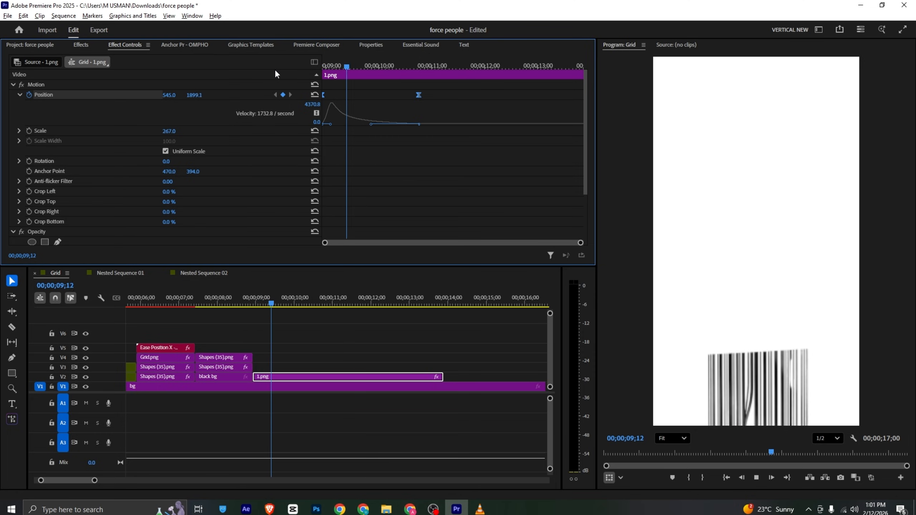
{"action": "key", "text": "space"}
{"action": "left_click", "coordinate": [410, 98]}
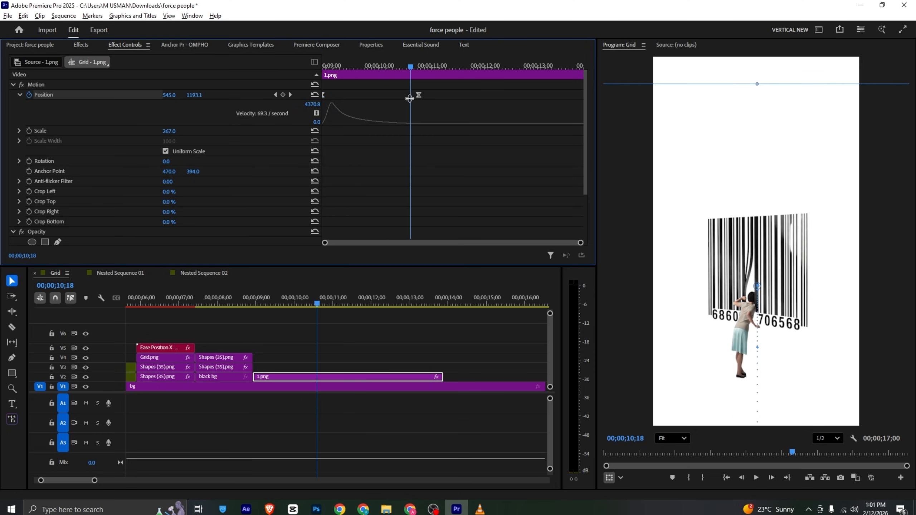
{"action": "left_click_drag", "start_coordinate": [420, 97], "coordinate": [393, 104]}
{"action": "left_click_drag", "start_coordinate": [327, 124], "coordinate": [329, 124]}
{"action": "left_click_drag", "start_coordinate": [330, 68], "coordinate": [272, 67]}
{"action": "key", "text": "space"}
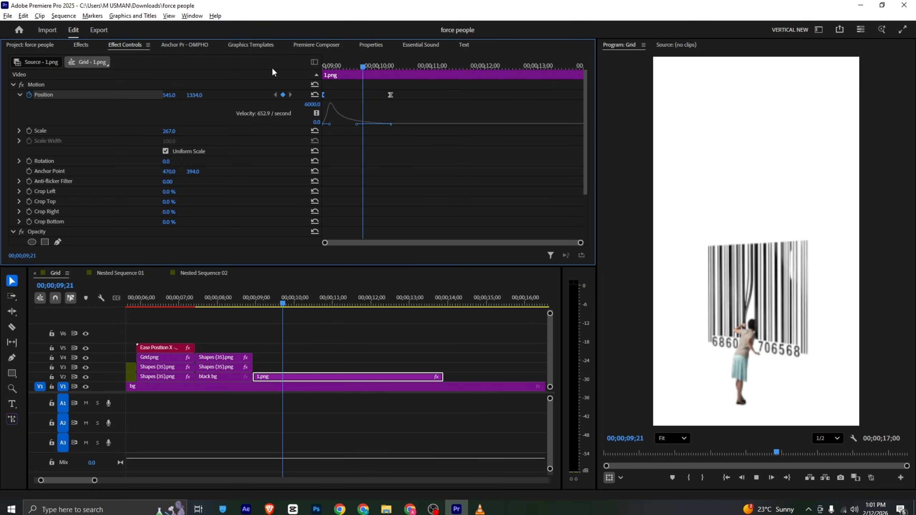
{"action": "key", "text": "ctrl+s"}
Switch to the VLC reference and examine the barcode, headphones and seated-readers scenes before returning to Premiere Pro.
{"action": "left_click", "coordinate": [477, 508]}
{"action": "key", "text": "space"}
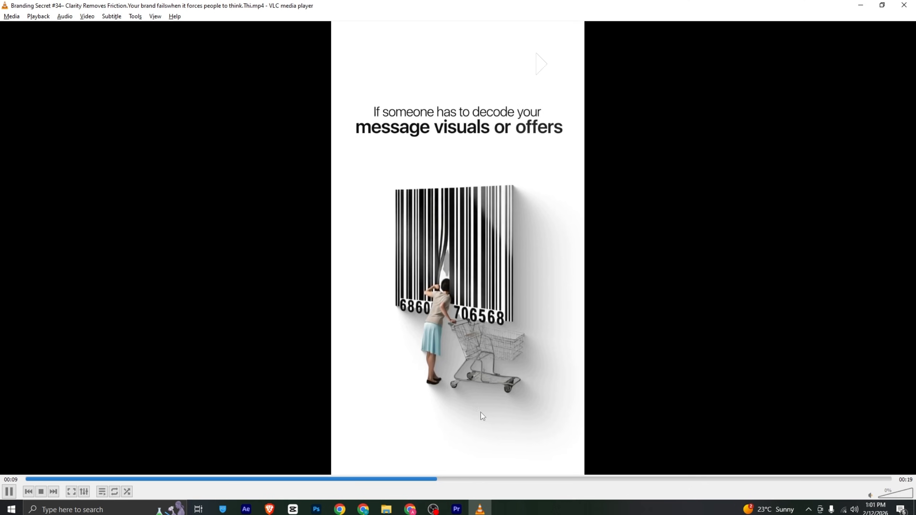
{"action": "key", "text": "space"}
{"action": "left_click_drag", "start_coordinate": [456, 479], "coordinate": [670, 481]}
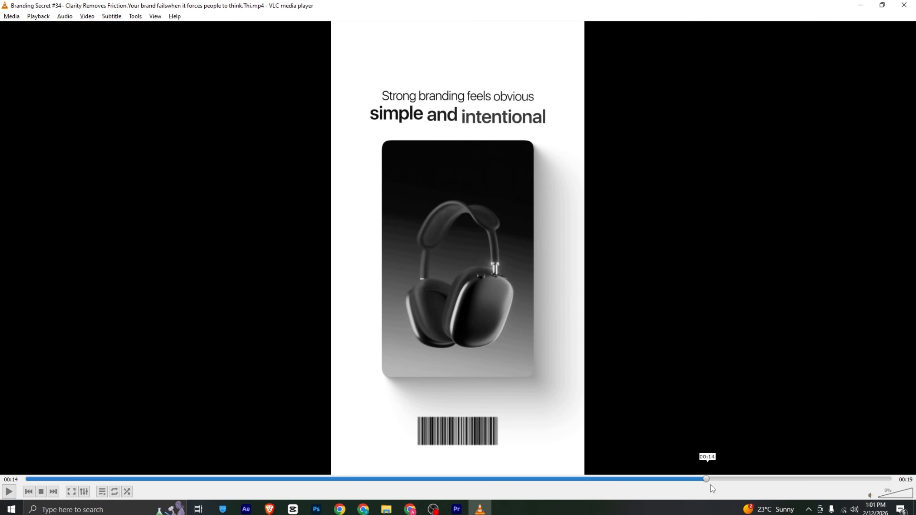
{"action": "left_click", "coordinate": [736, 485]}
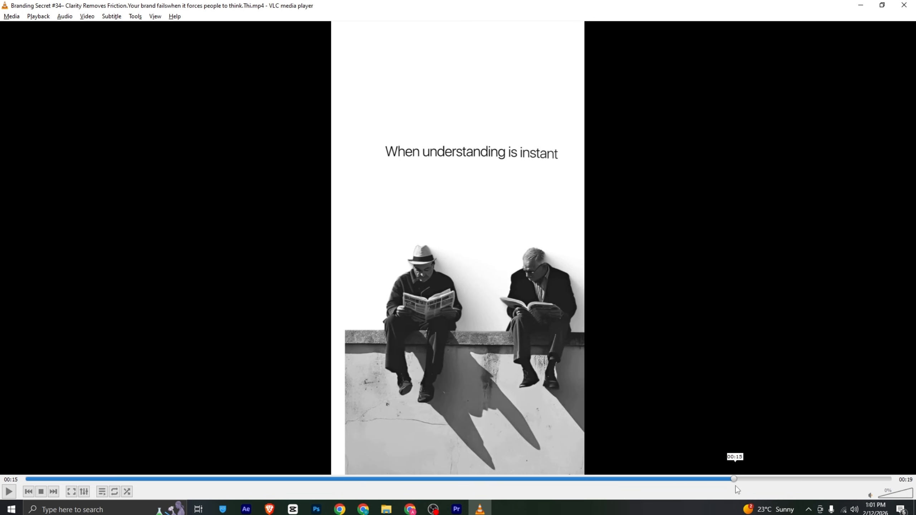
{"action": "left_click", "coordinate": [456, 508]}
Trim 1.png at 00;00;10;22 and place 3.png directly after it on V2.
{"action": "left_click", "coordinate": [41, 44]}
{"action": "left_click_drag", "start_coordinate": [377, 109], "coordinate": [323, 368]}
{"action": "key", "text": "c"}
{"action": "left_click_drag", "start_coordinate": [335, 367], "coordinate": [336, 376]}
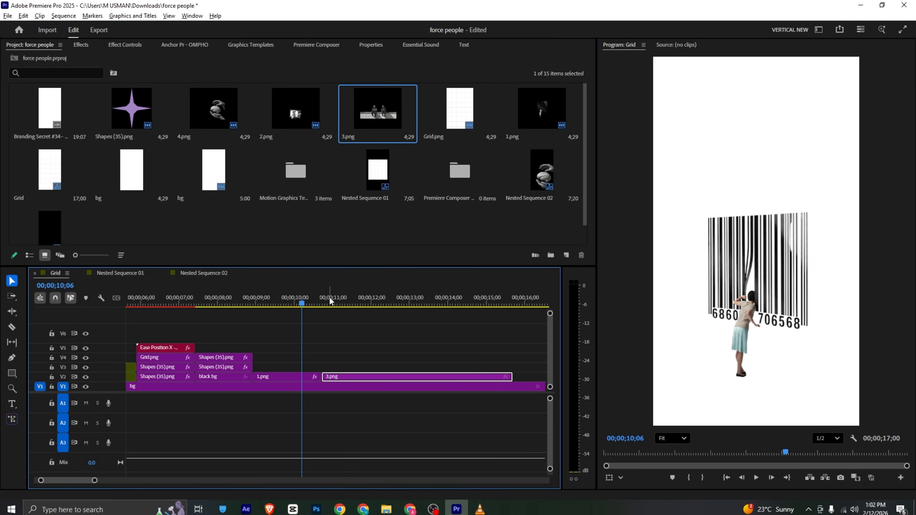
Scale 3.png to 342 and position it at 470, 1240 so both seated readers fill the lower frame.
{"action": "left_click_drag", "start_coordinate": [329, 299], "coordinate": [349, 304]}
{"action": "left_click", "coordinate": [129, 44]}
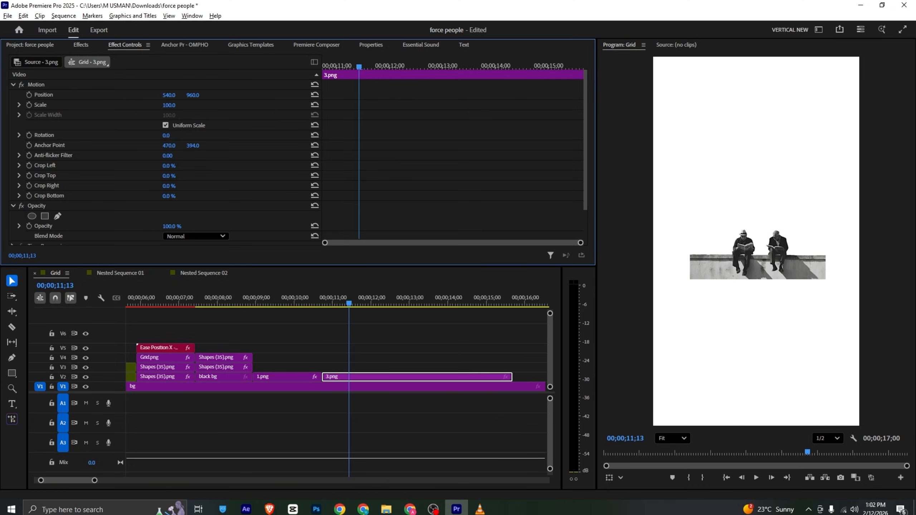
{"action": "left_click_drag", "start_coordinate": [169, 105], "coordinate": [203, 95]}
Keyframe 3.png's Position to slide in from X 2511 at 00;00;10;22 to 470 at about 00;00;12;13, with eased keyframes.
{"action": "left_click", "coordinate": [29, 95]}
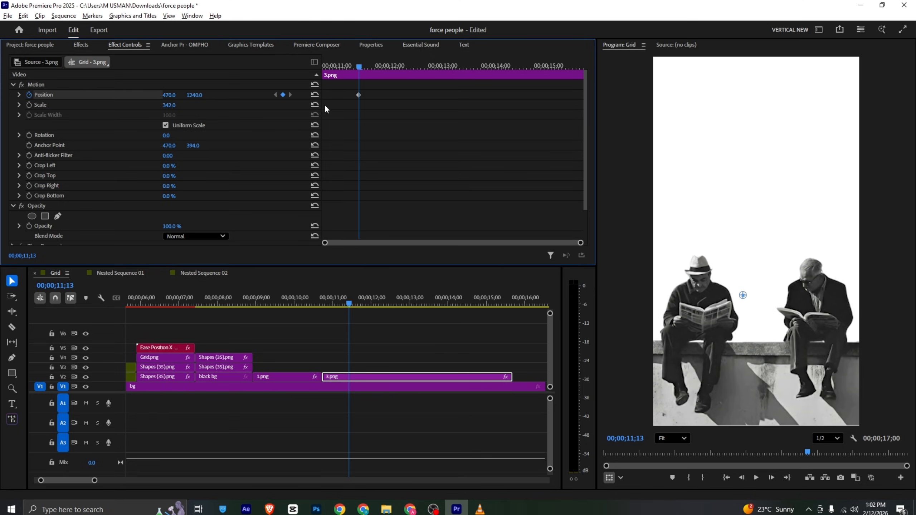
{"action": "left_click_drag", "start_coordinate": [359, 65], "coordinate": [318, 66]}
{"action": "left_click_drag", "start_coordinate": [171, 94], "coordinate": [901, 95]}
{"action": "key", "text": "ctrl+s"}
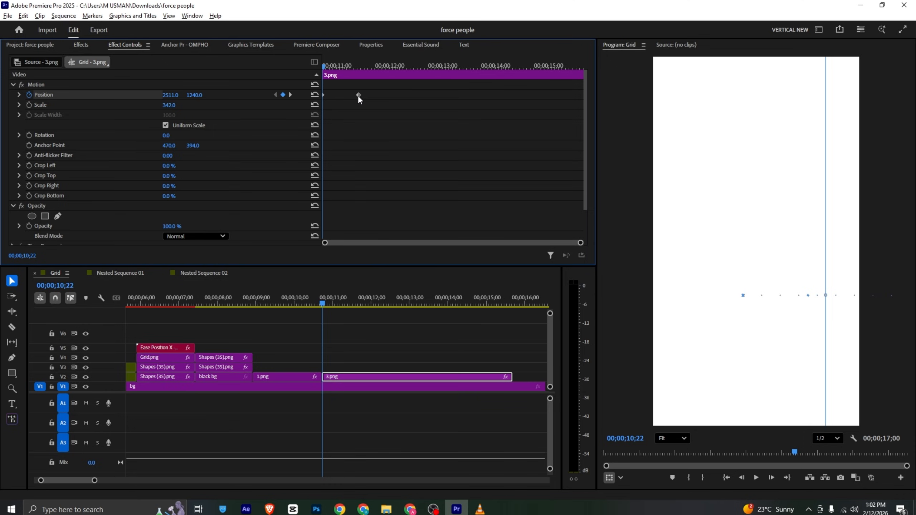
{"action": "left_click_drag", "start_coordinate": [358, 95], "coordinate": [411, 106]}
{"action": "right_click", "coordinate": [411, 96]}
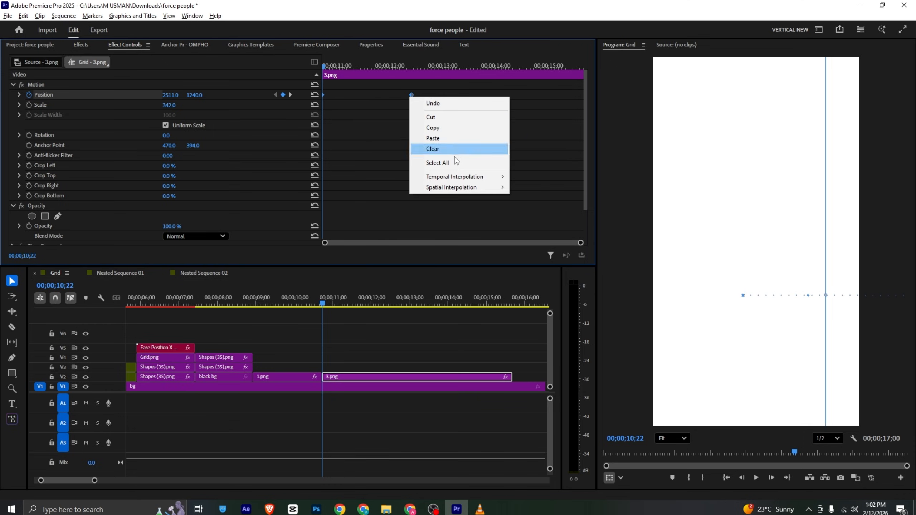
{"action": "mouse_move", "coordinate": [489, 180]}
{"action": "left_click", "coordinate": [534, 233]}
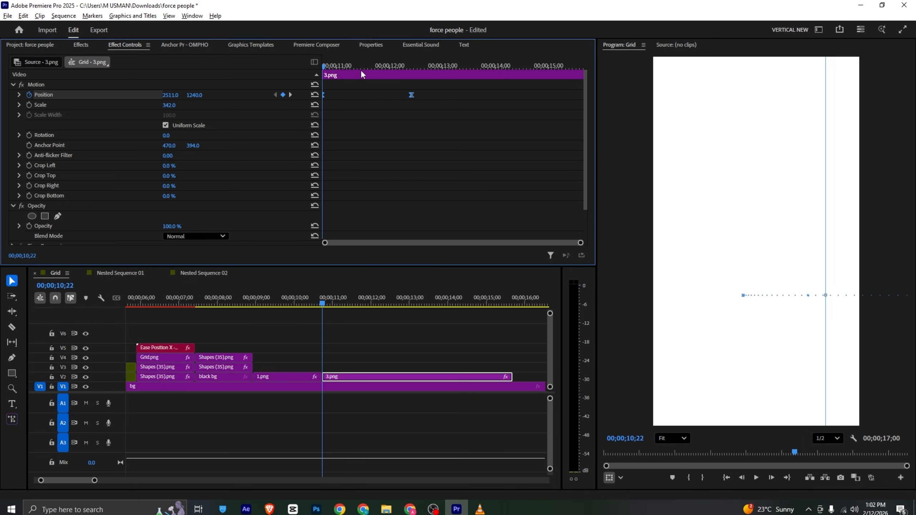
Shape 3.png's position velocity into a fast start and long slow finish, preview the slide-in, and check the reference's closing logo scene.
{"action": "key", "text": "space"}
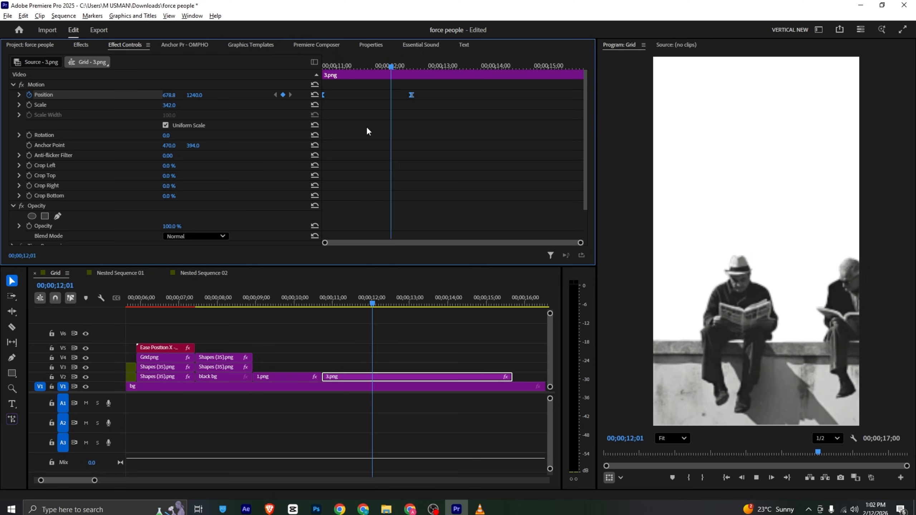
{"action": "key", "text": "space"}
{"action": "left_click", "coordinate": [19, 94]}
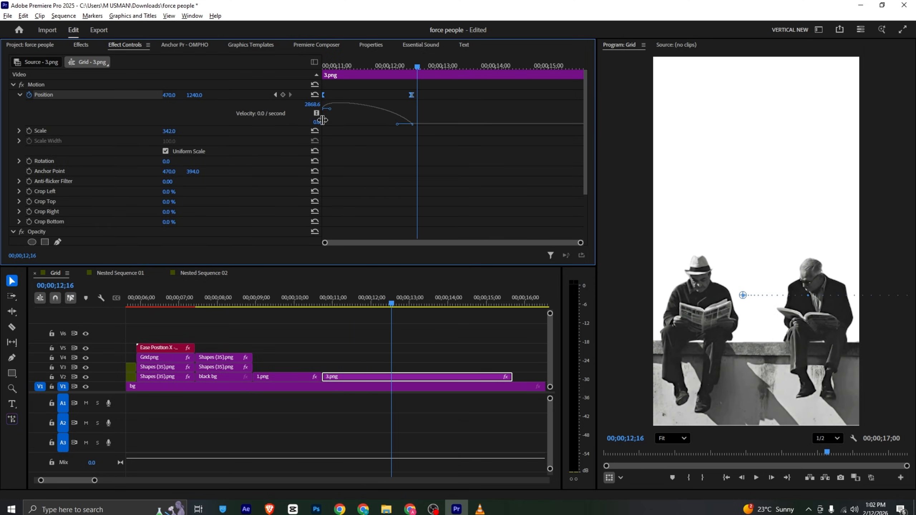
{"action": "left_click_drag", "start_coordinate": [329, 109], "coordinate": [328, 125]}
{"action": "left_click_drag", "start_coordinate": [398, 125], "coordinate": [350, 135]}
{"action": "key", "text": "Up"}
{"action": "key", "text": "space"}
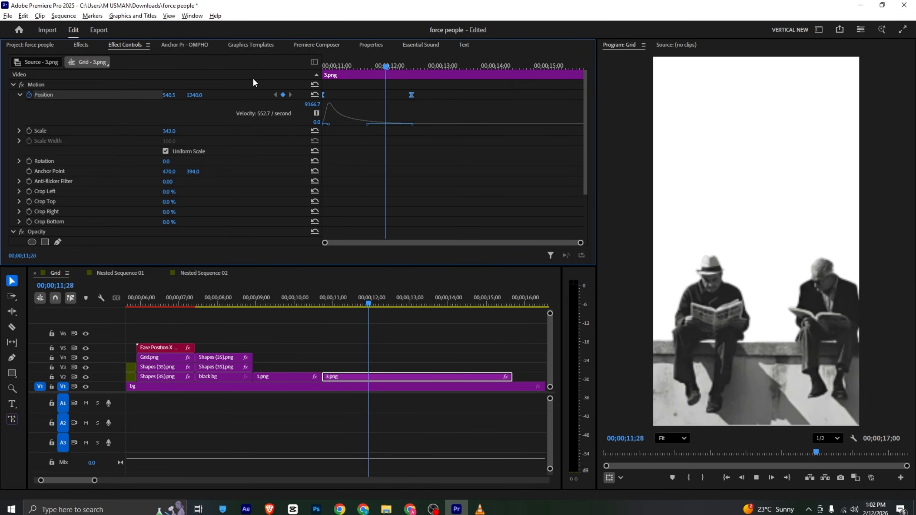
{"action": "left_click", "coordinate": [479, 509]}
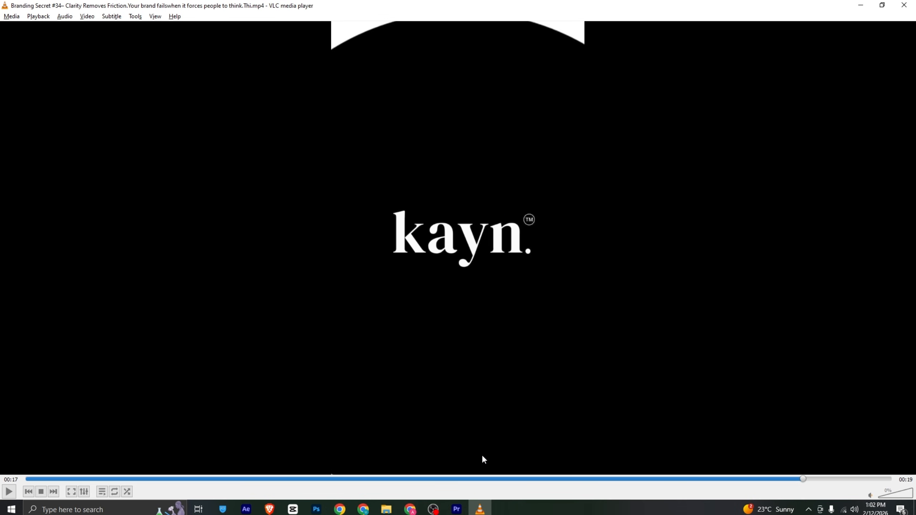
{"action": "left_click", "coordinate": [457, 508]}
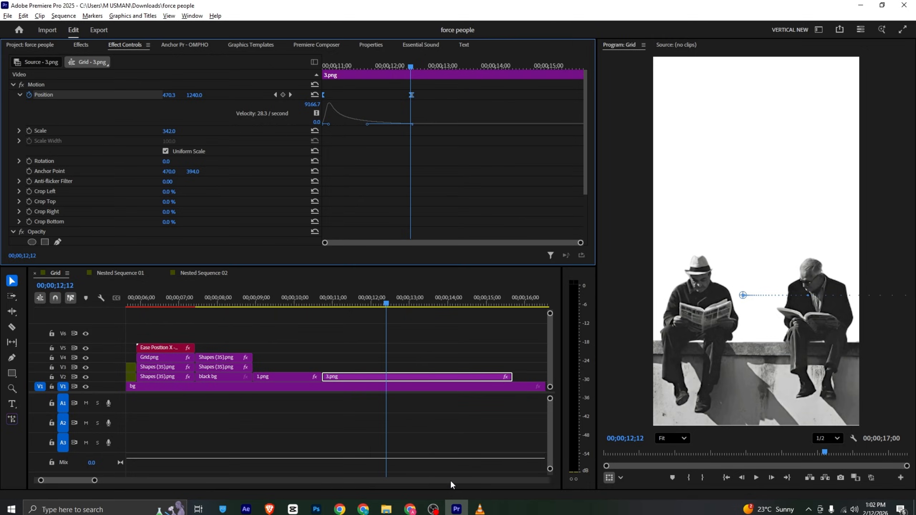